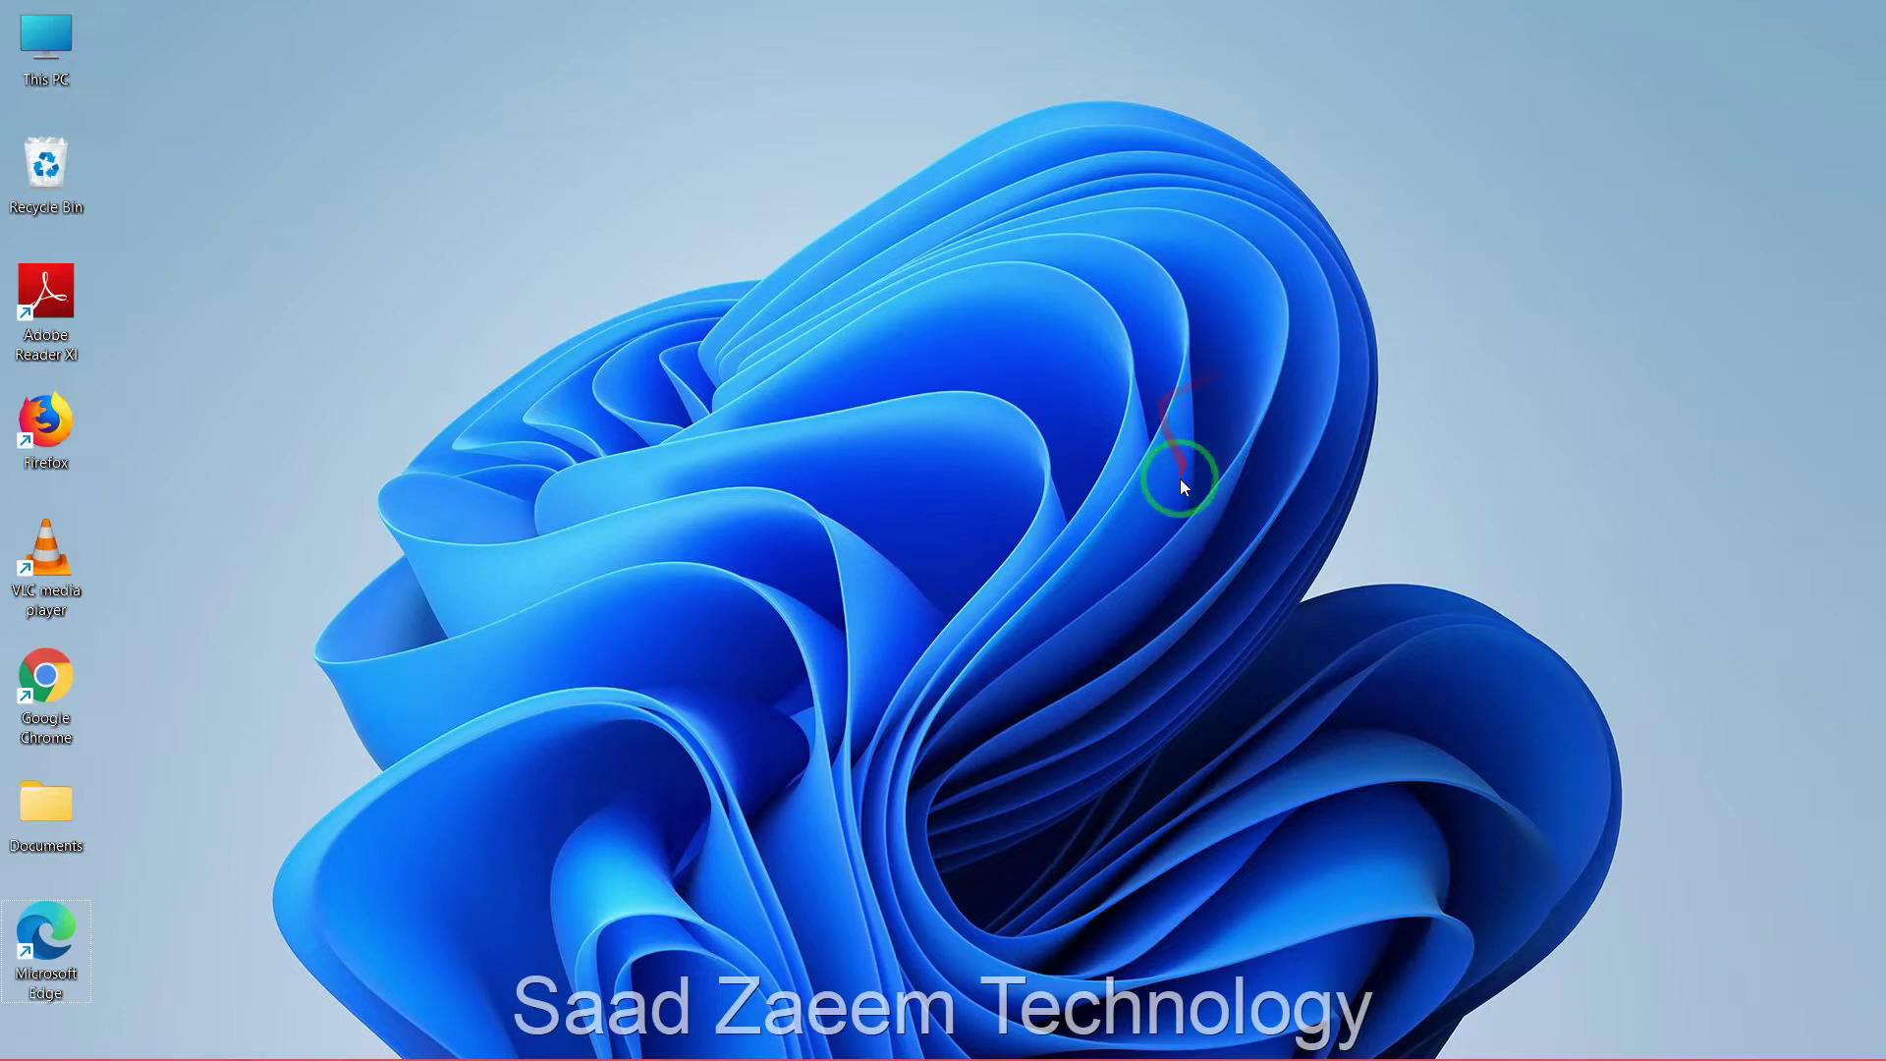
Open Microsoft Edge and search Google for Recuva.
double_click(40, 948)
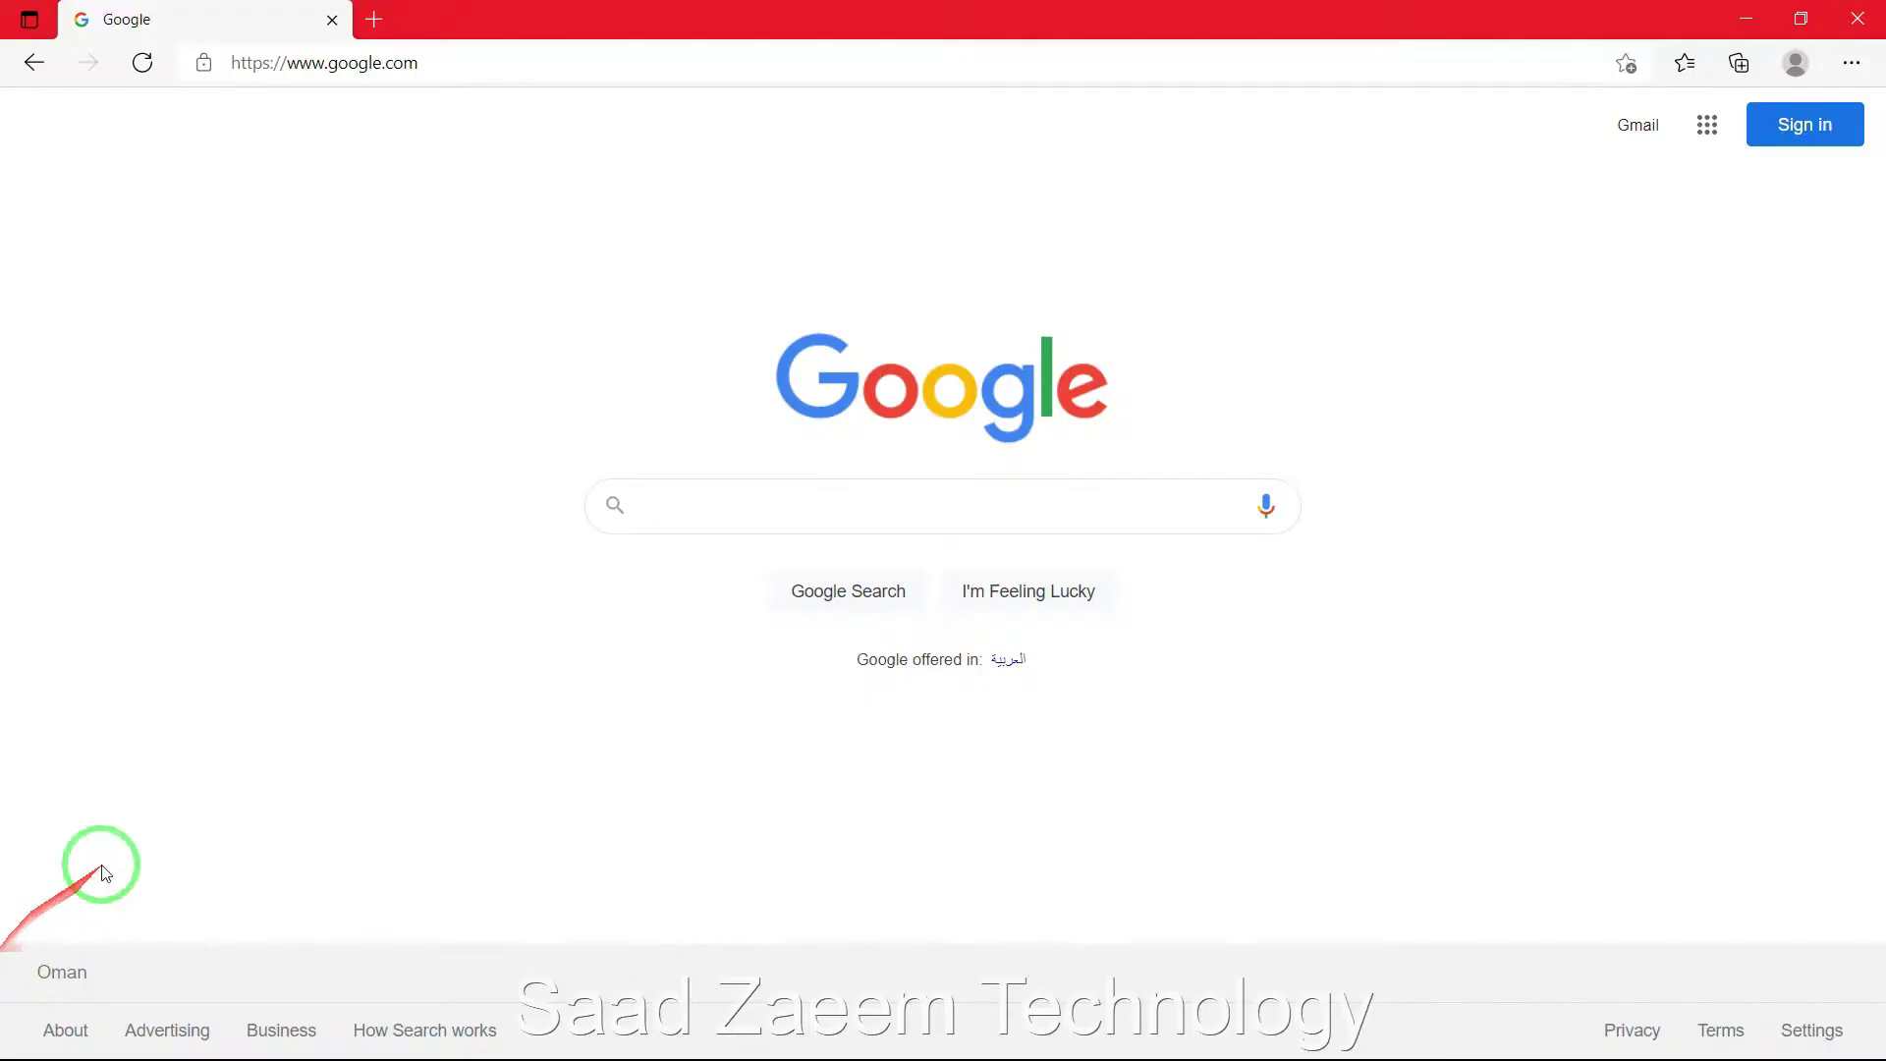
left_click(695, 506)
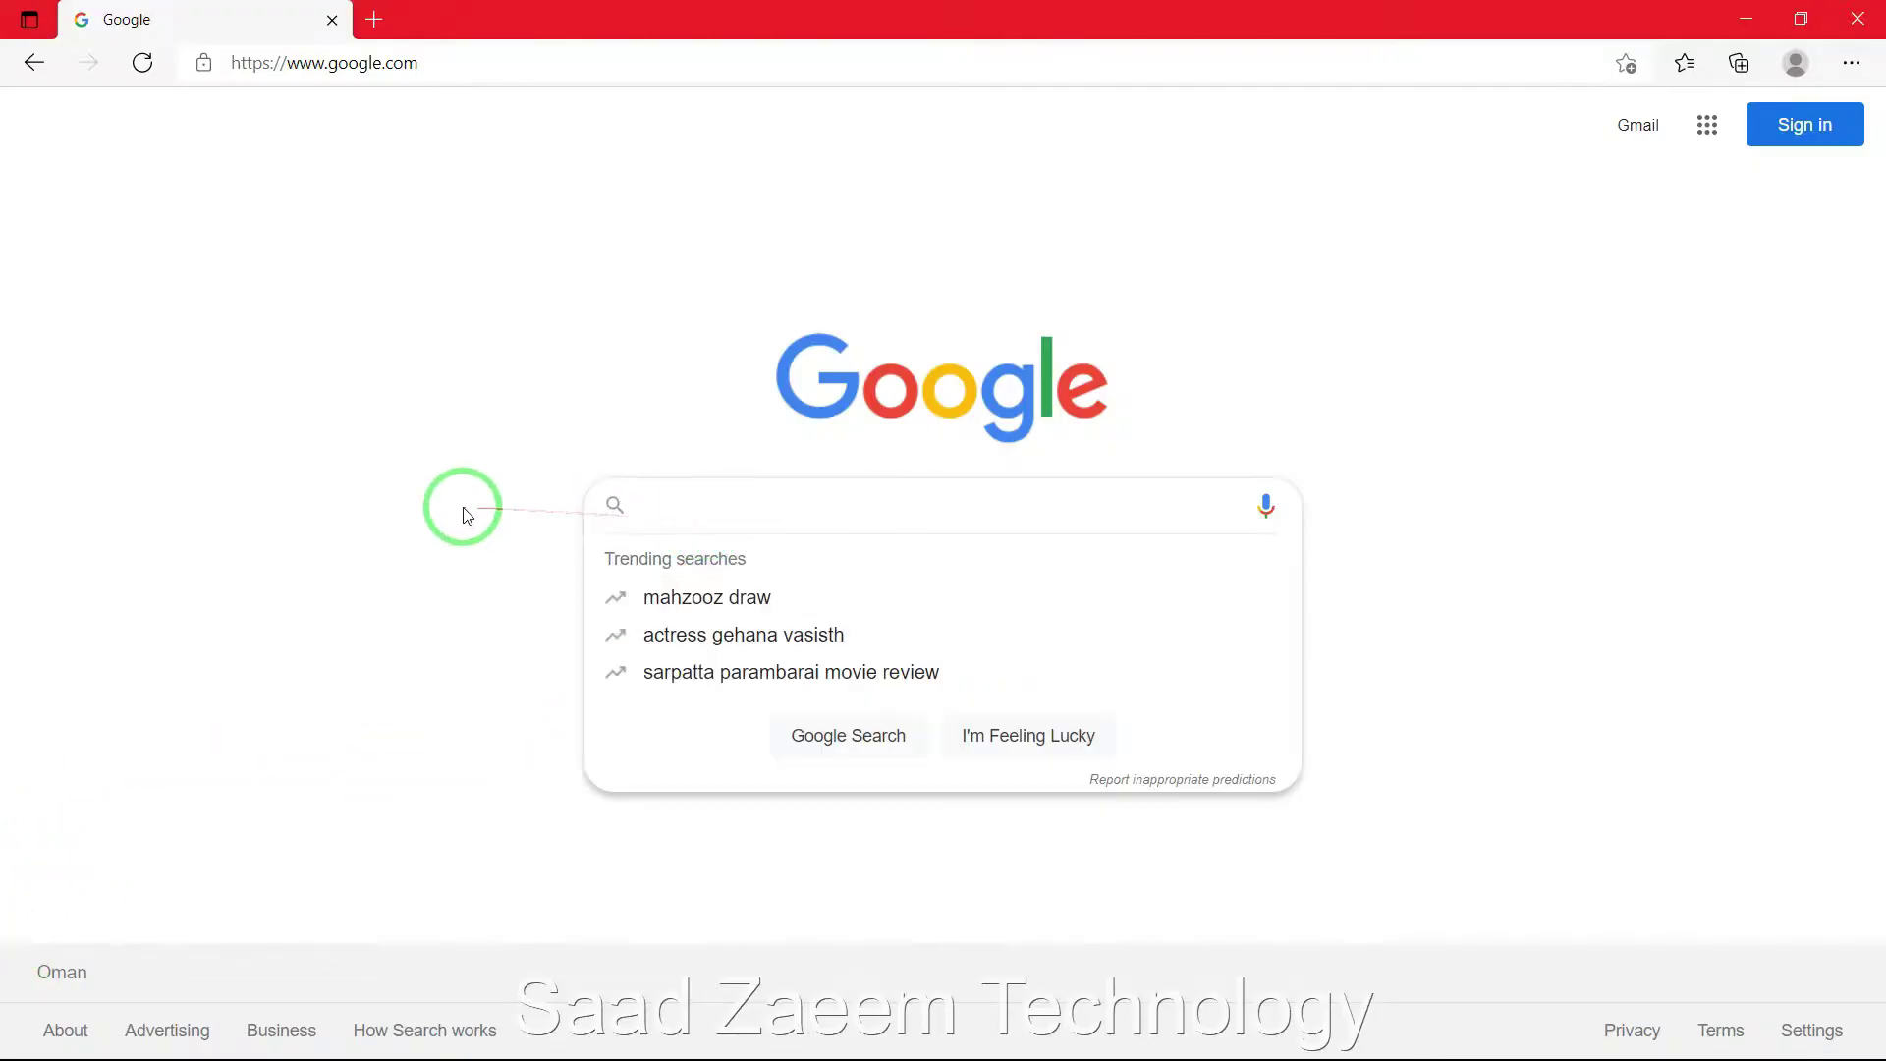
type("Recuva")
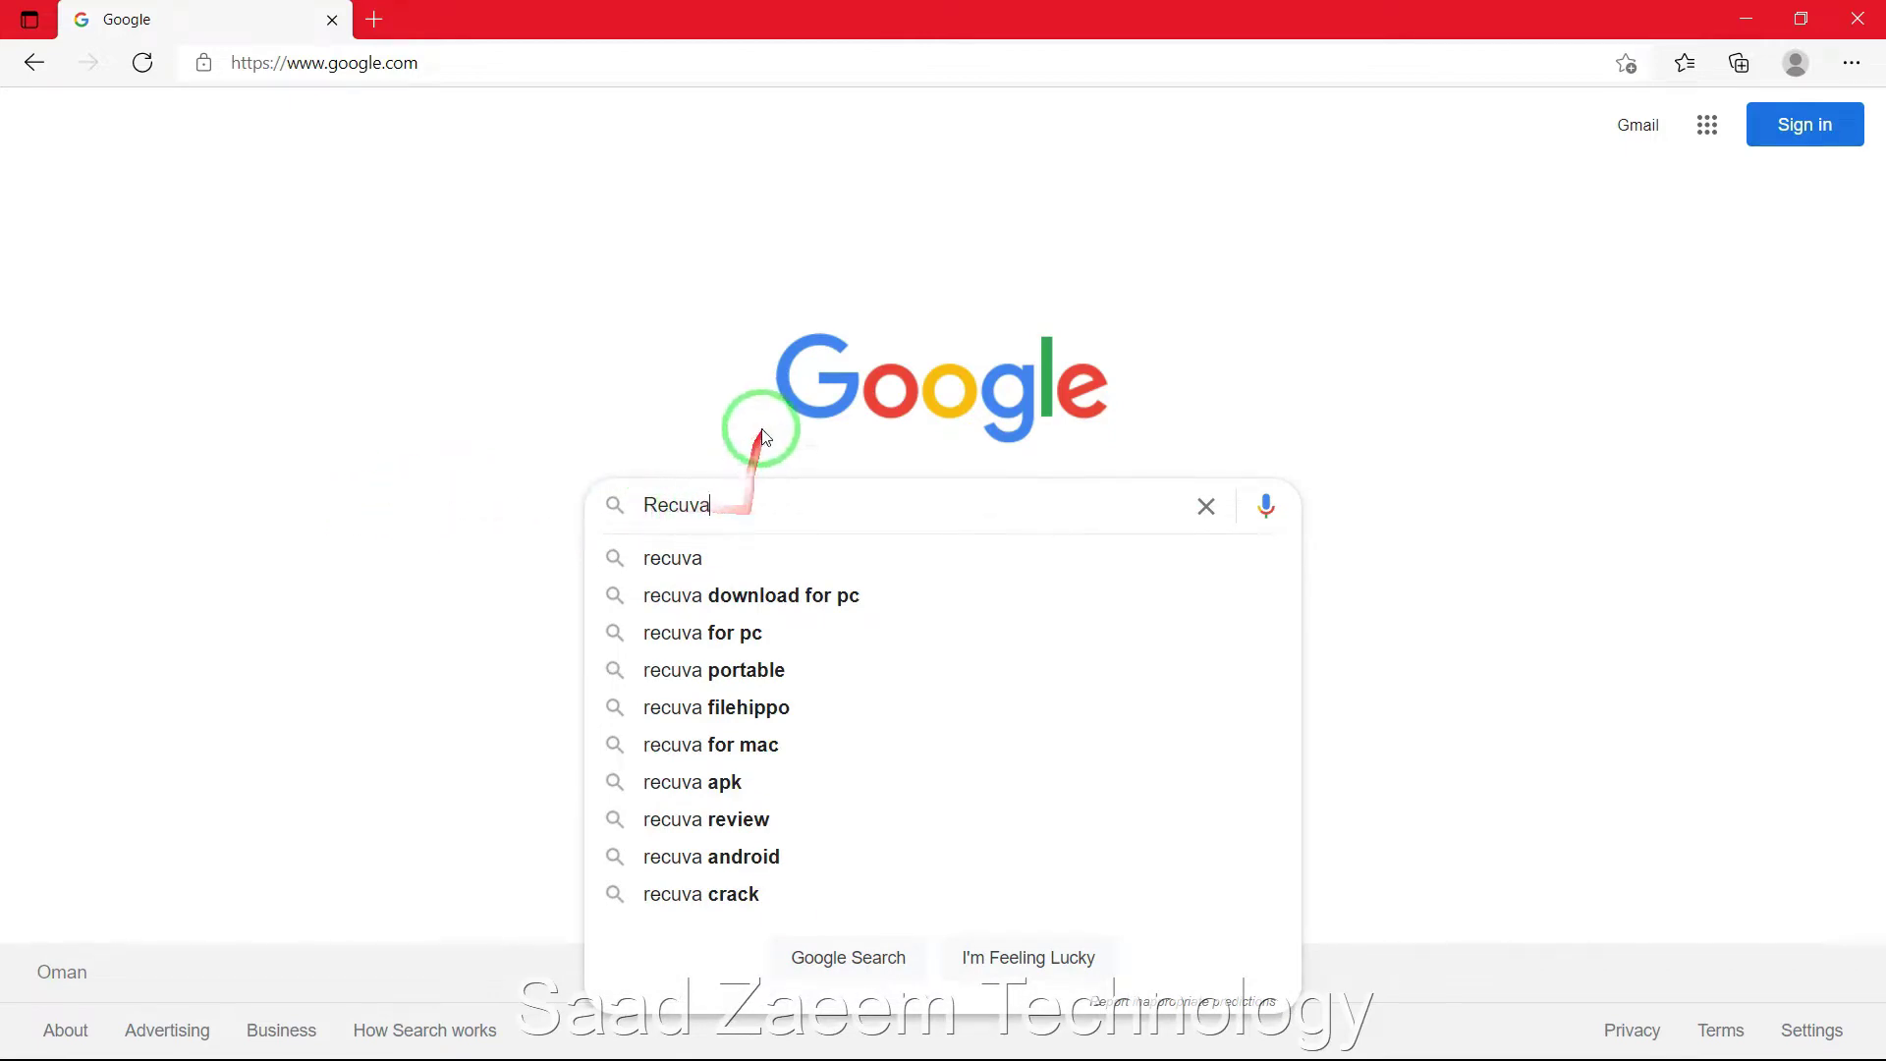
key("Return")
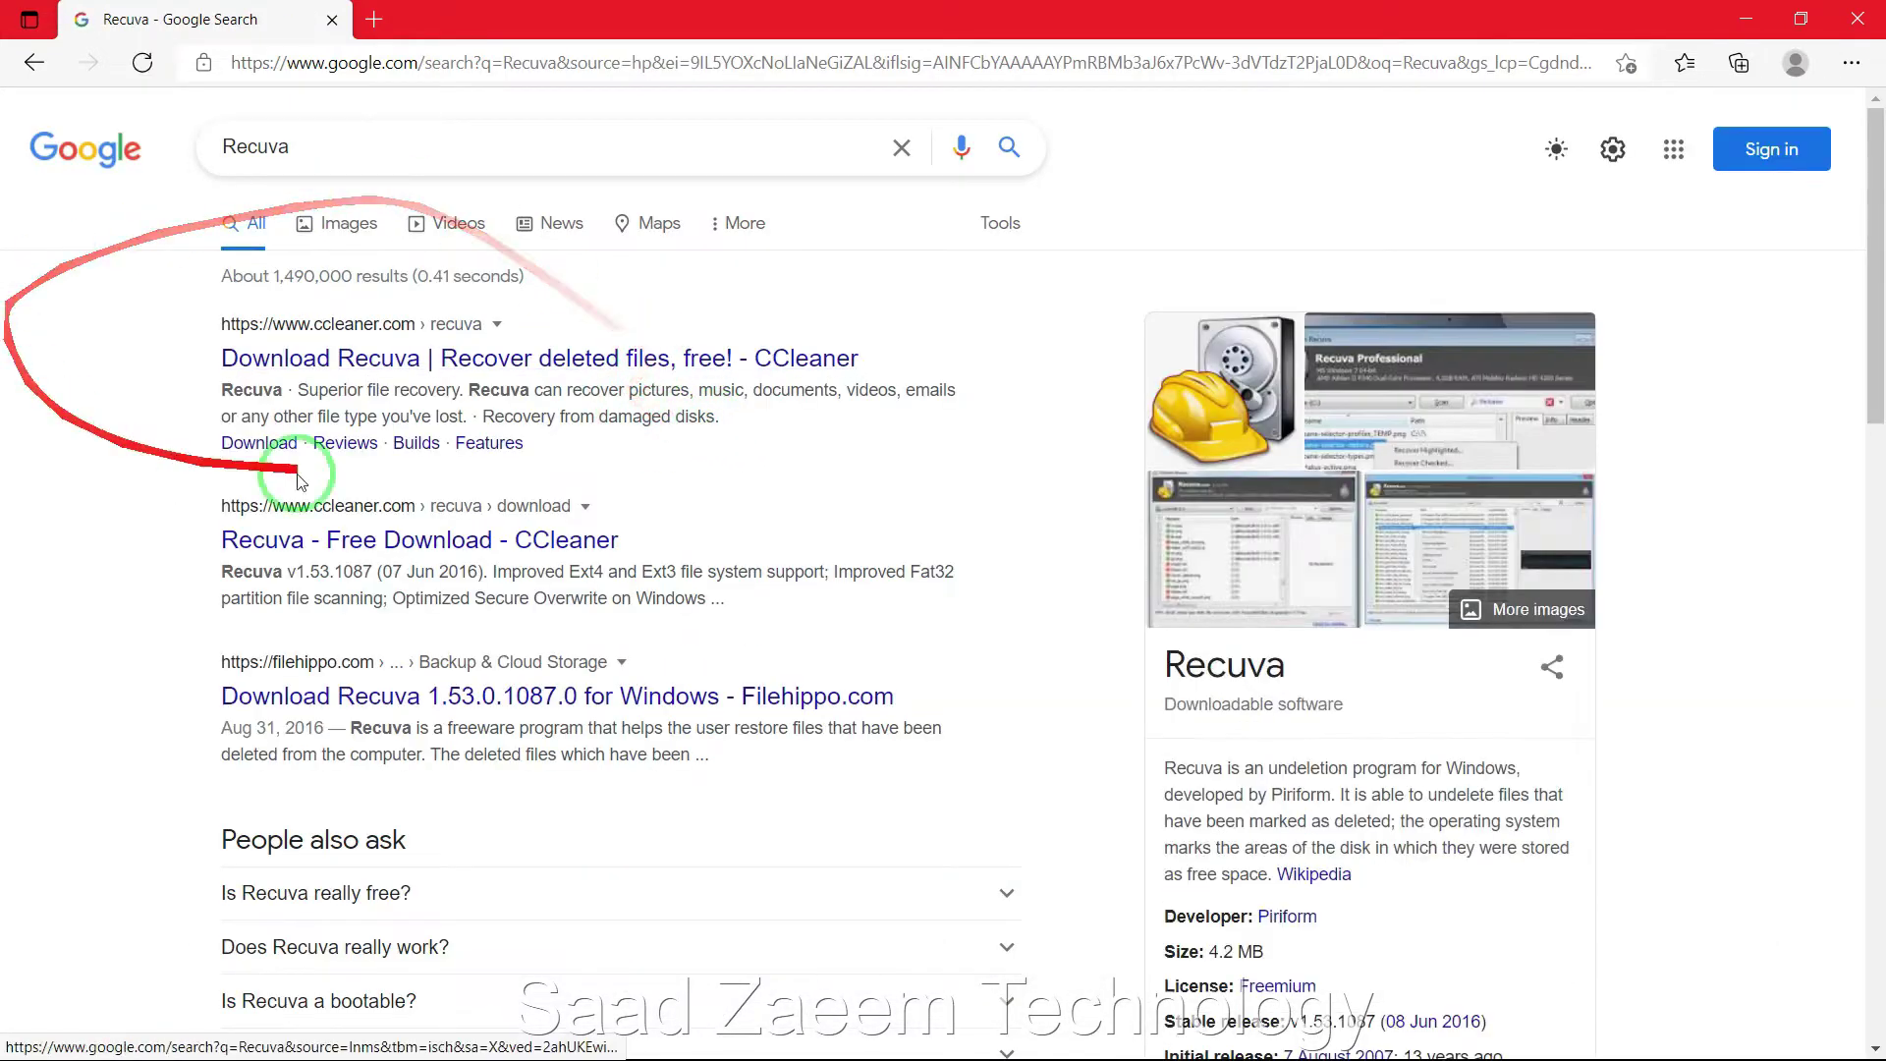
Download the free version of Recuva from the CCleaner website and dismiss the browser's password security notice.
left_click(413, 360)
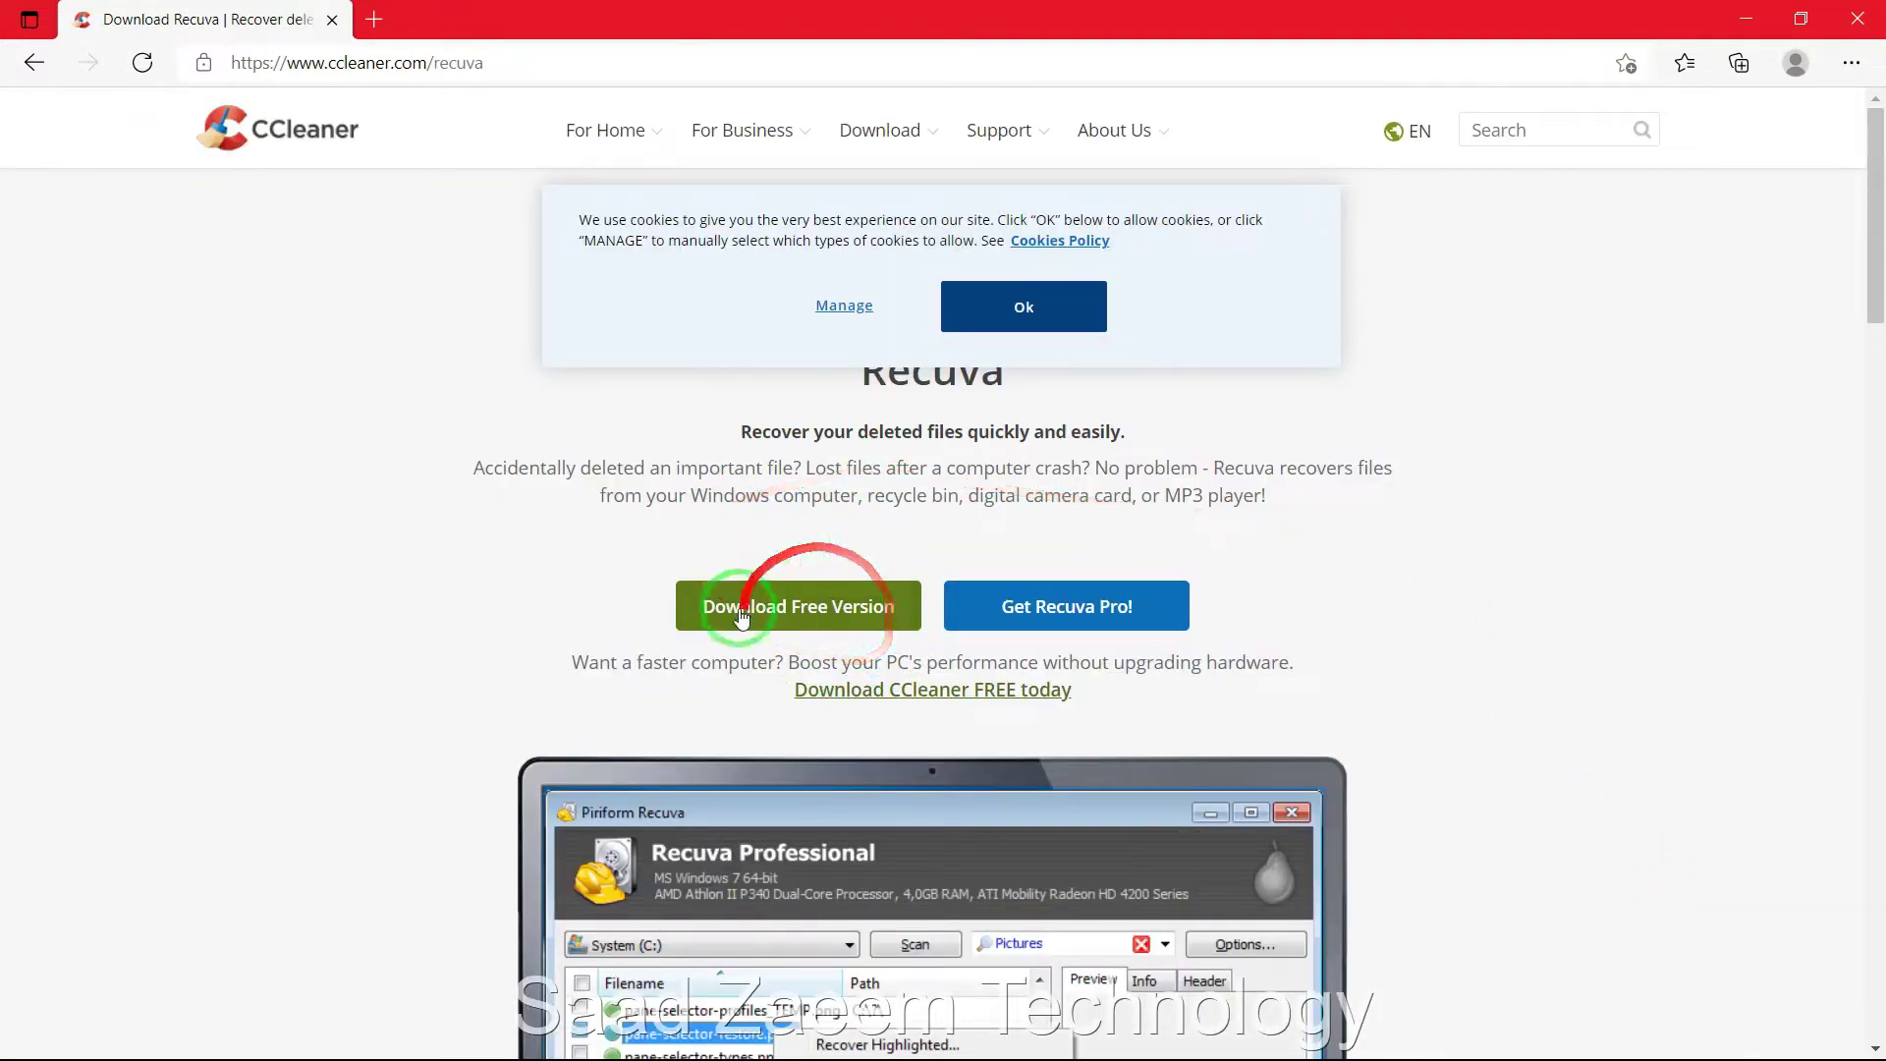
left_click(803, 616)
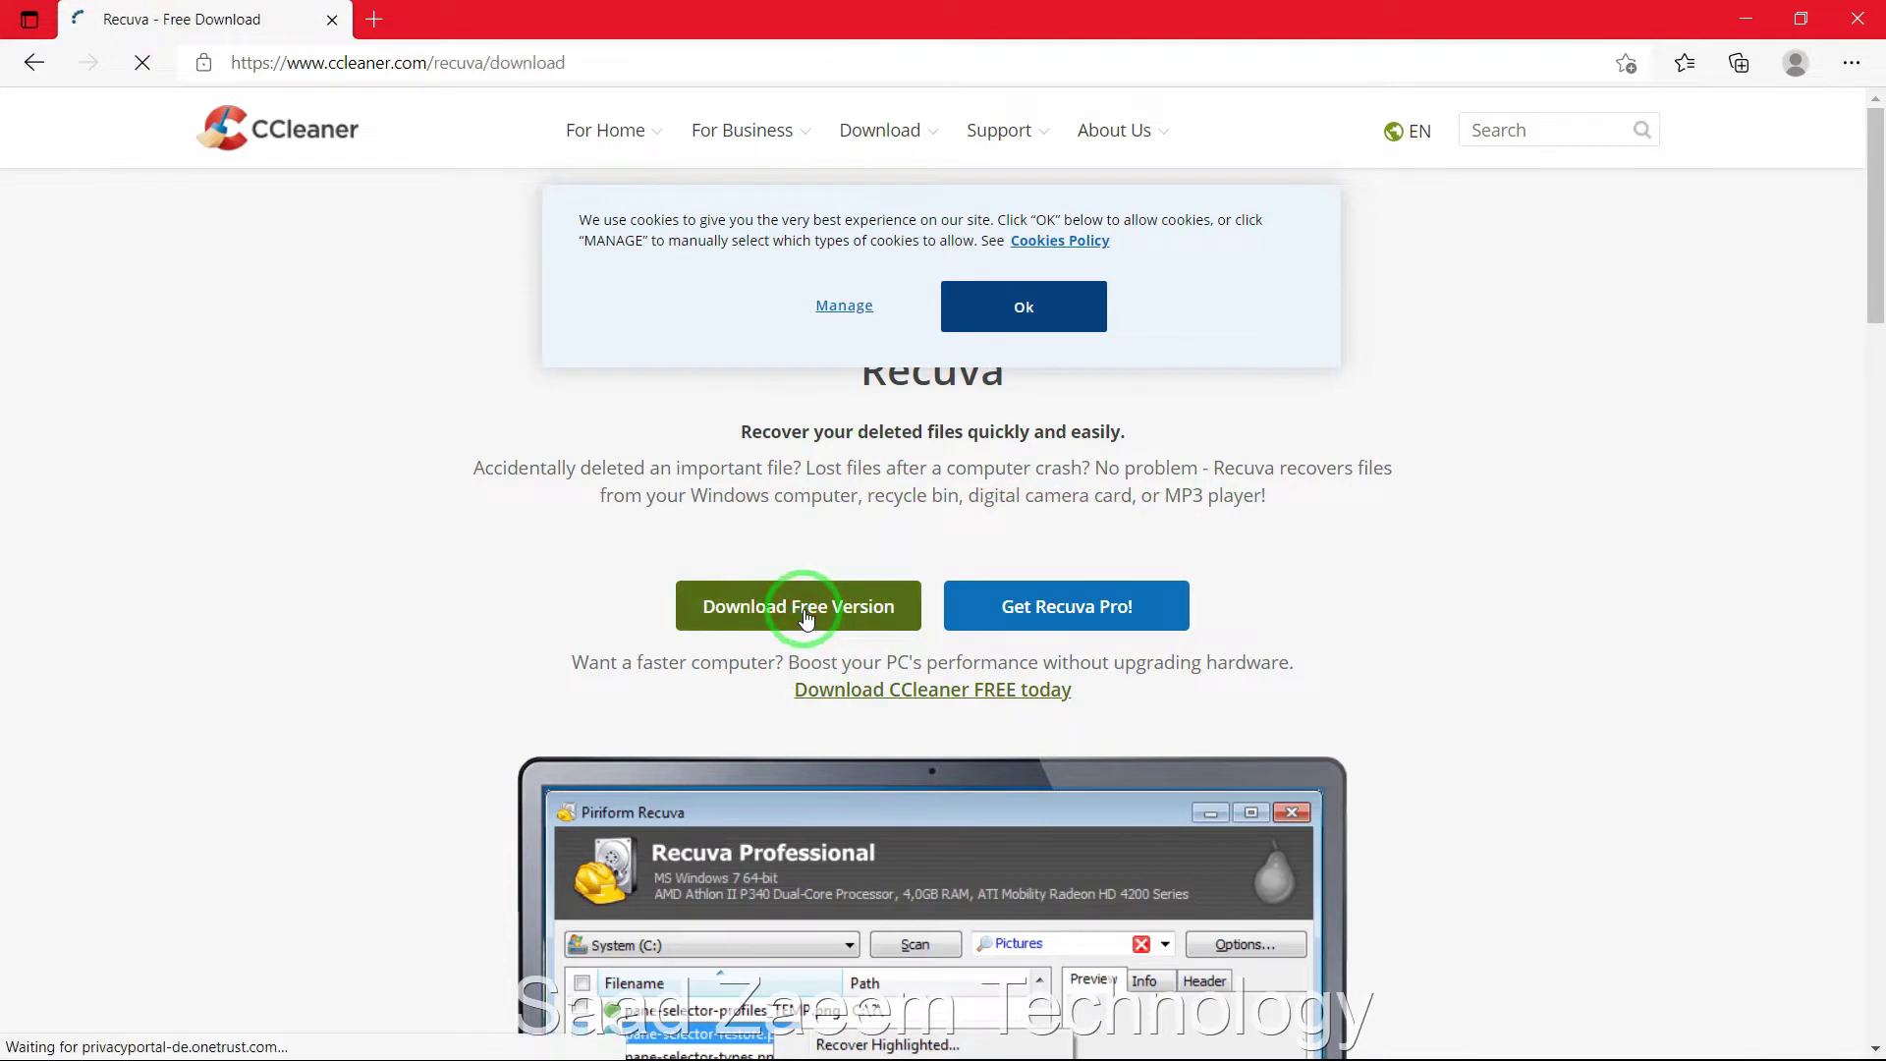
scroll(1423, 540, "down", 2)
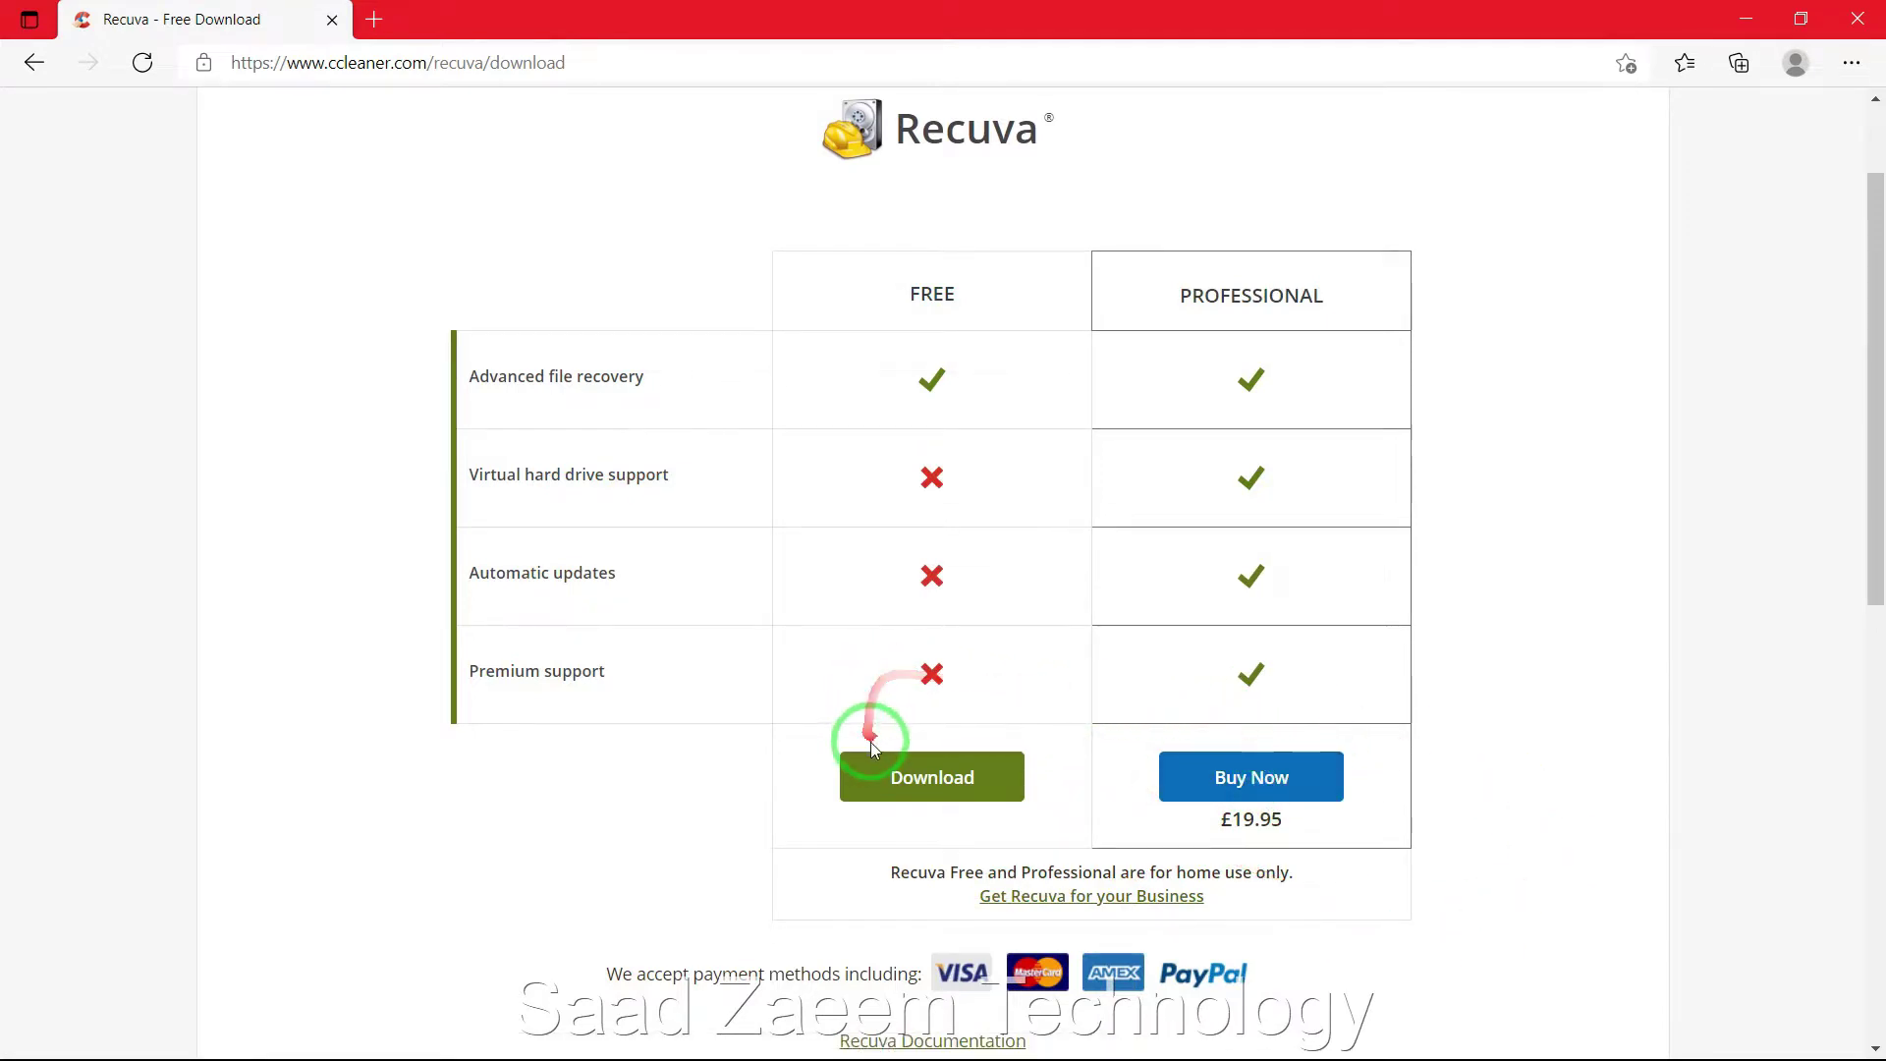
left_click(924, 777)
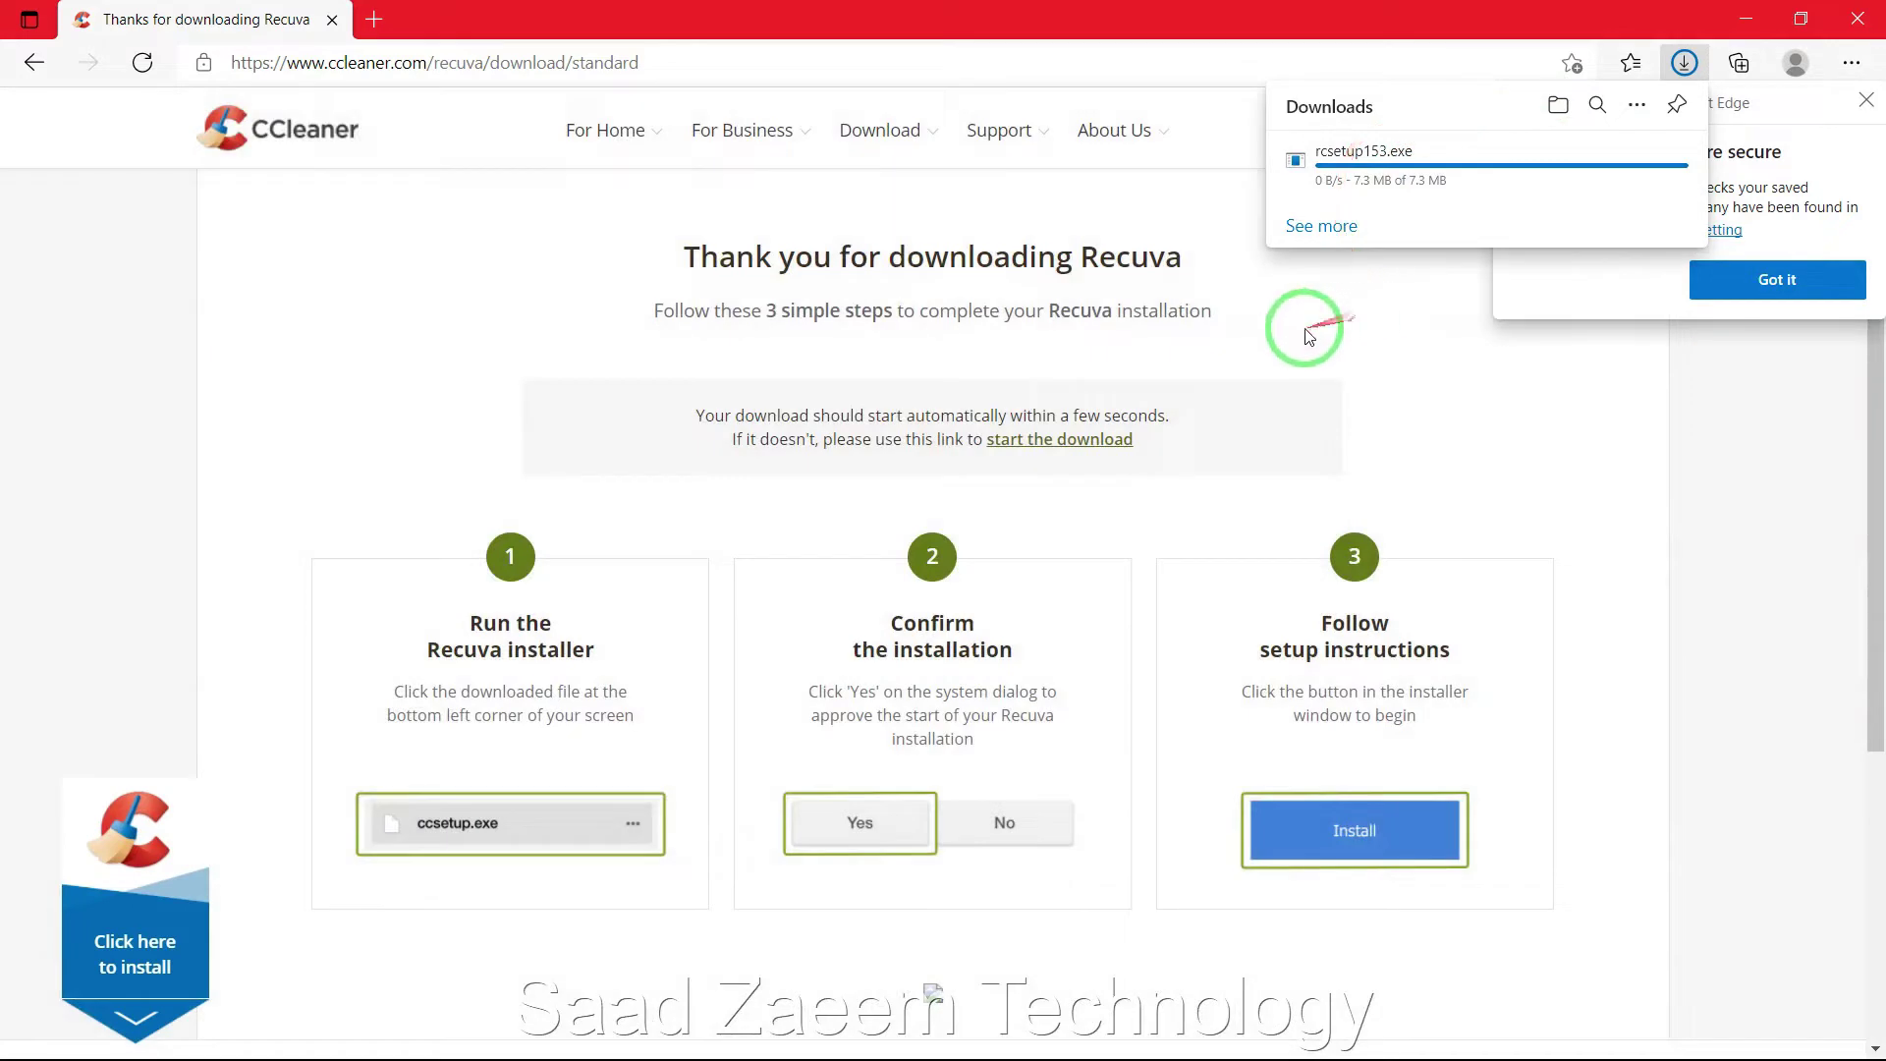
left_click(1866, 100)
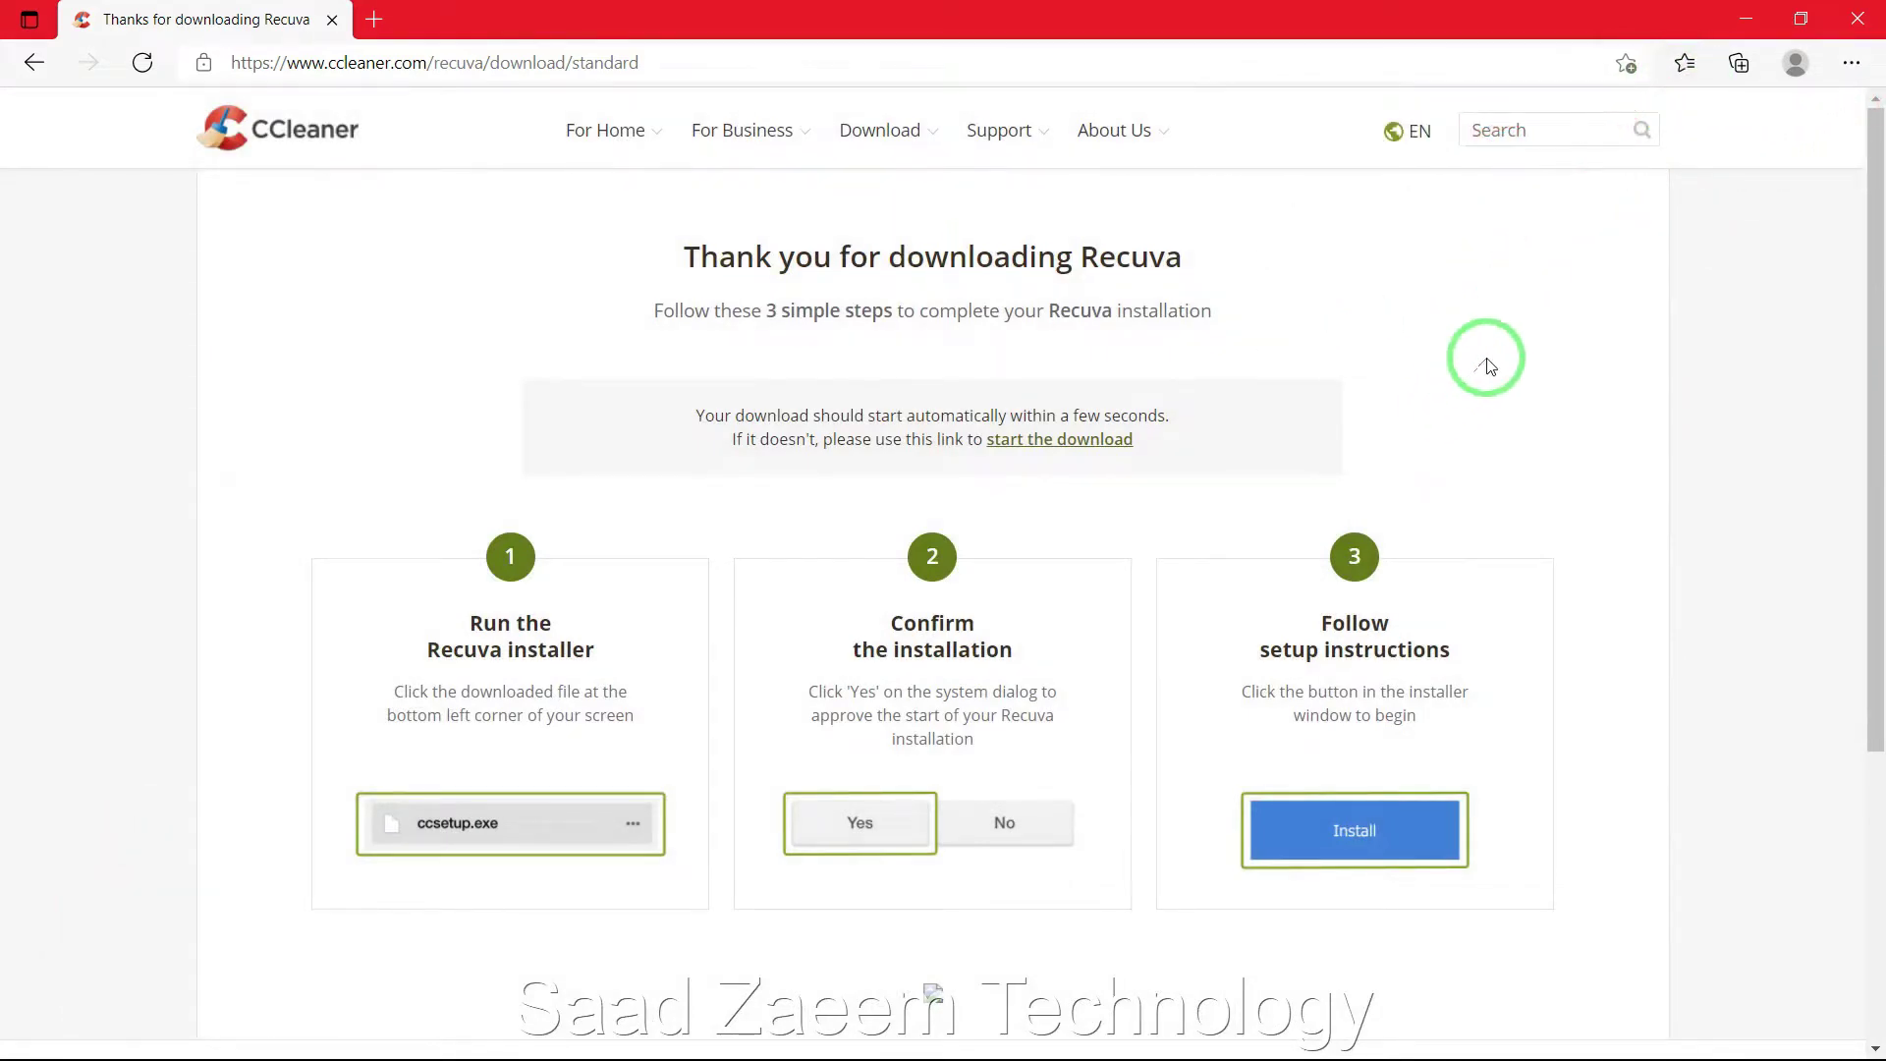
Show the browser's downloads and launch the downloaded installer rcsetup153.exe.
left_click(1849, 64)
left_click(1853, 65)
left_click(1855, 65)
left_click(1618, 354)
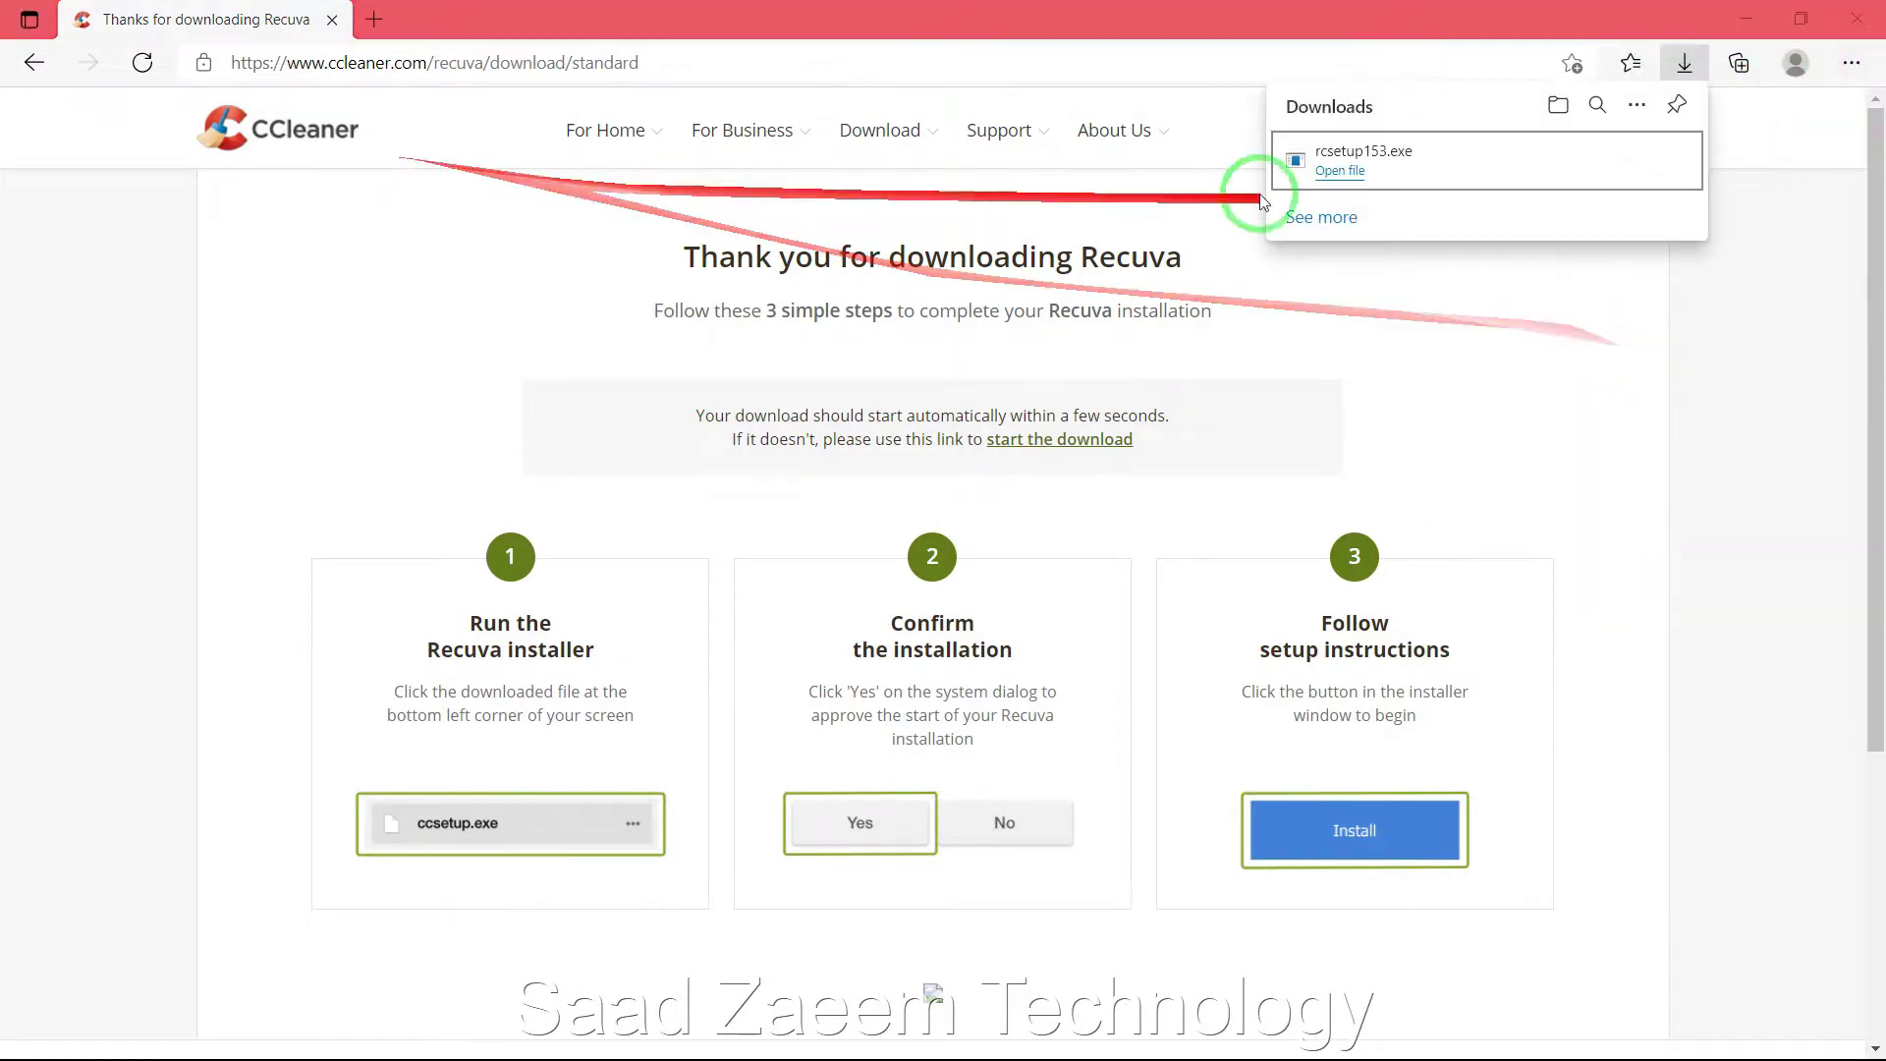
left_click(1346, 172)
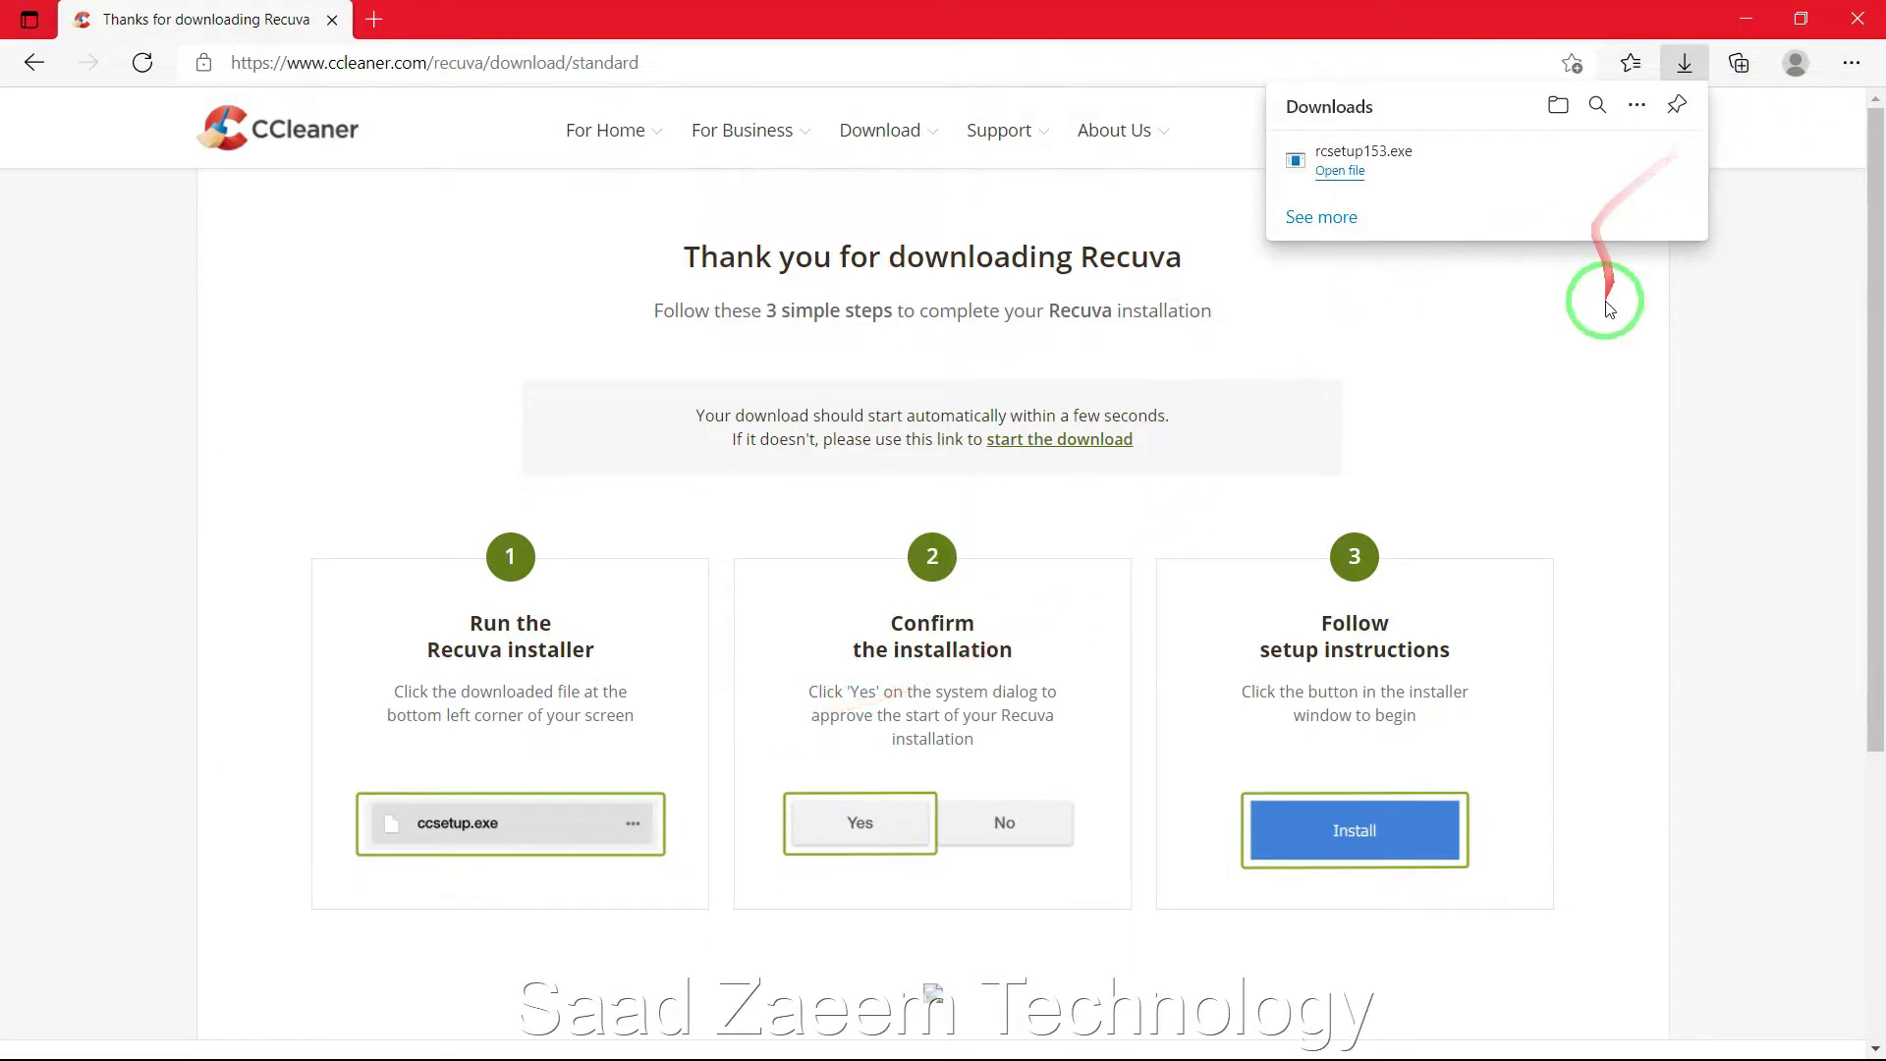
Minimize the browser, install Recuva v1.53 with the default settings, and run it.
left_click(1746, 19)
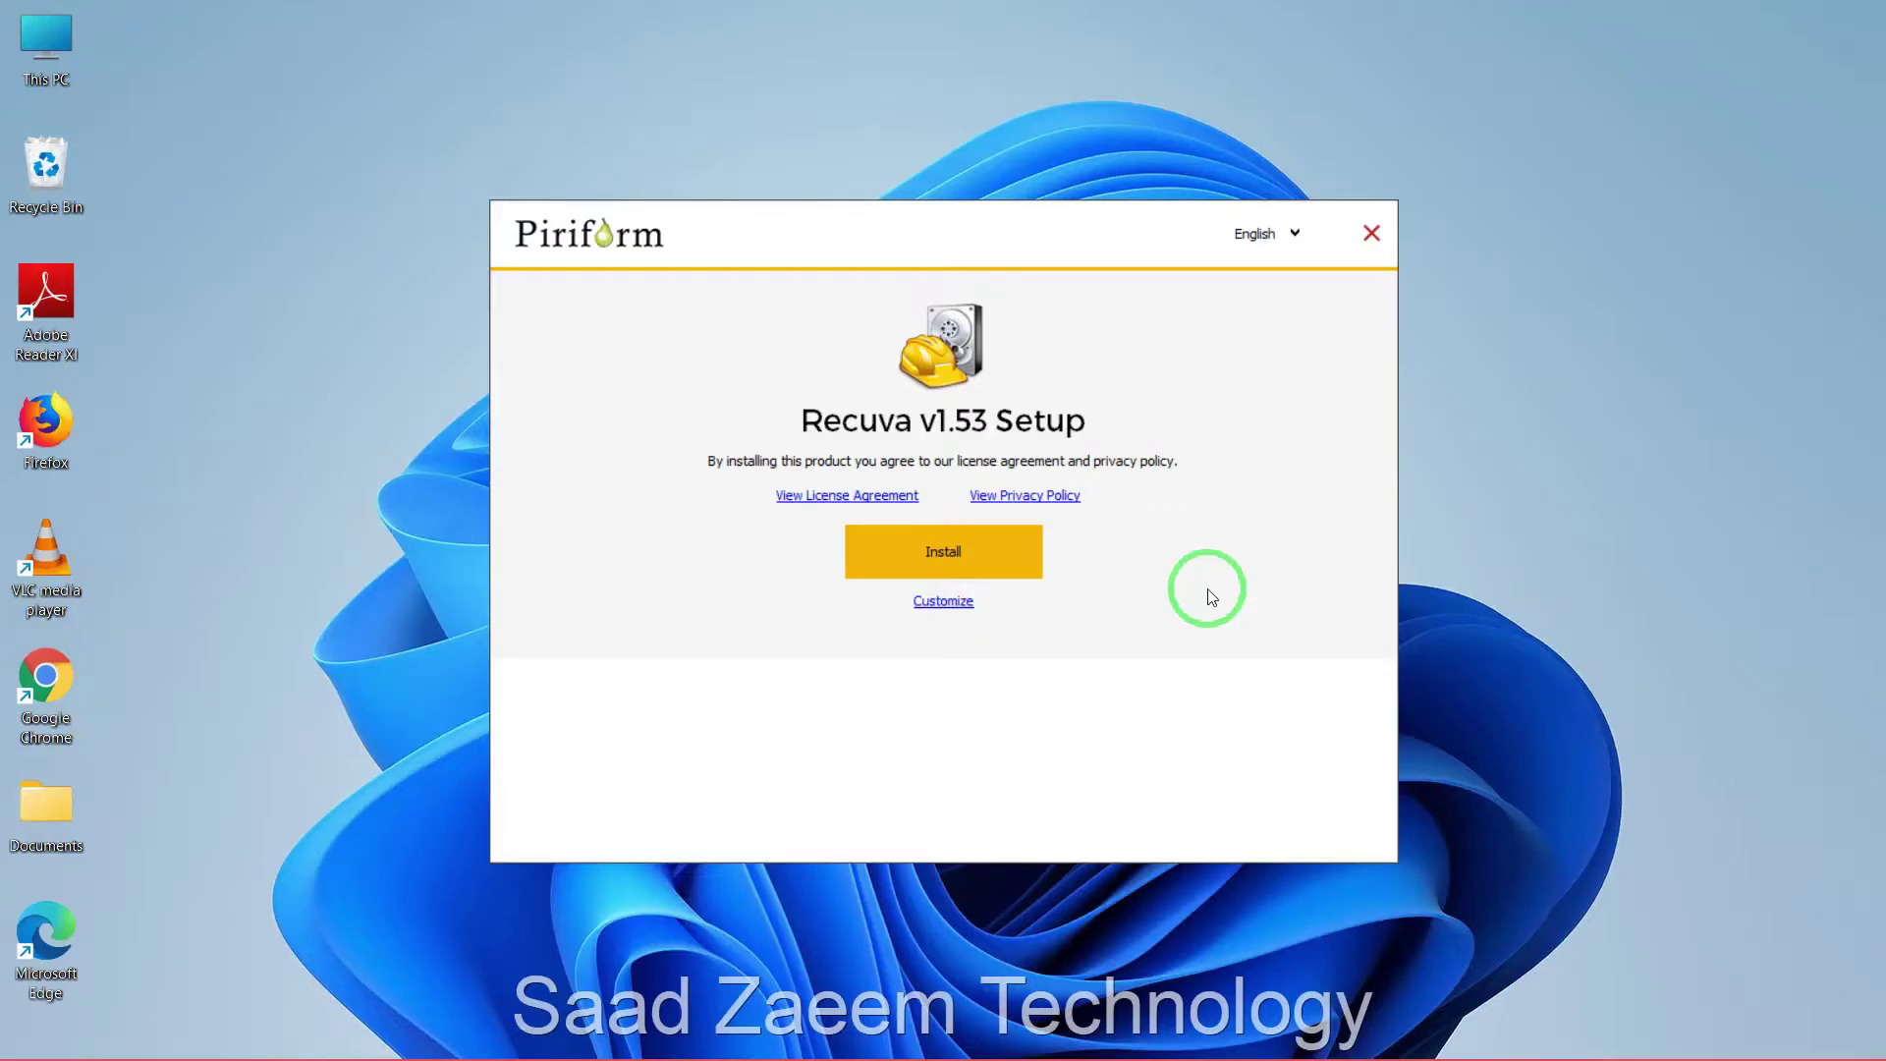
left_click(955, 555)
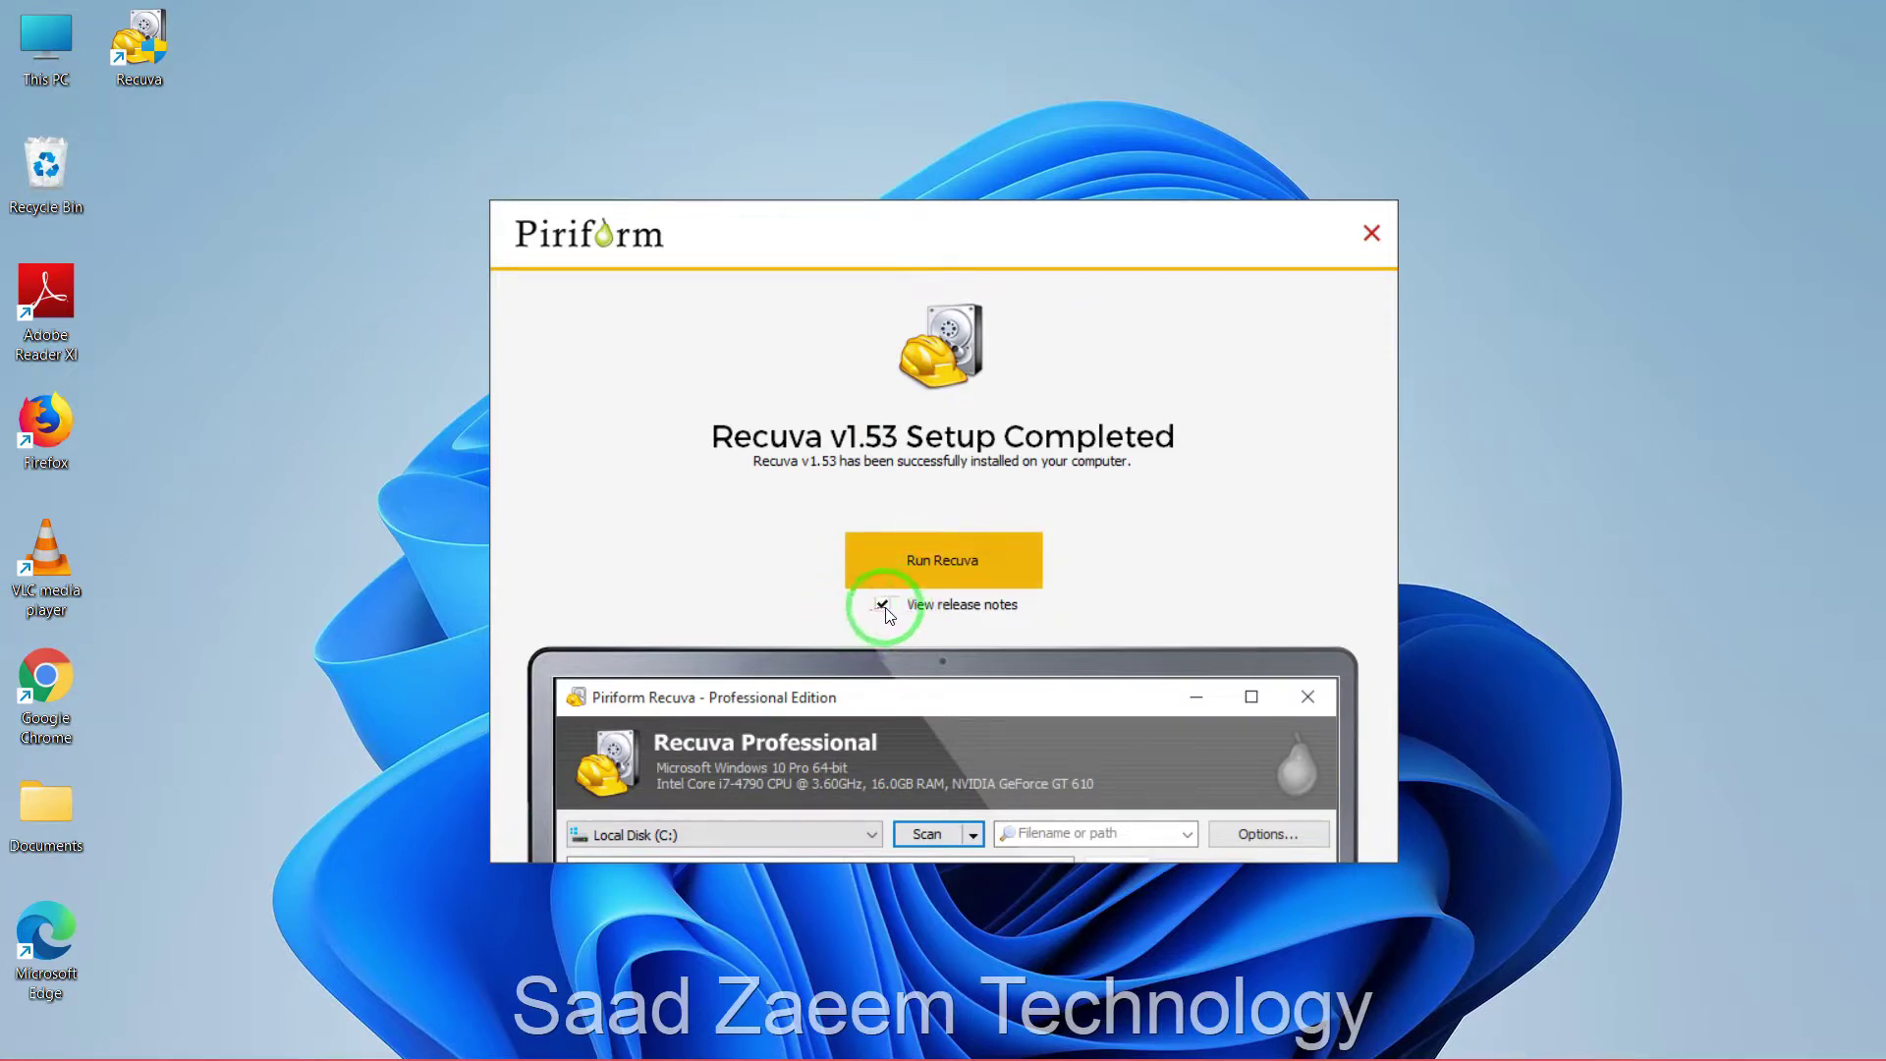
left_click(961, 562)
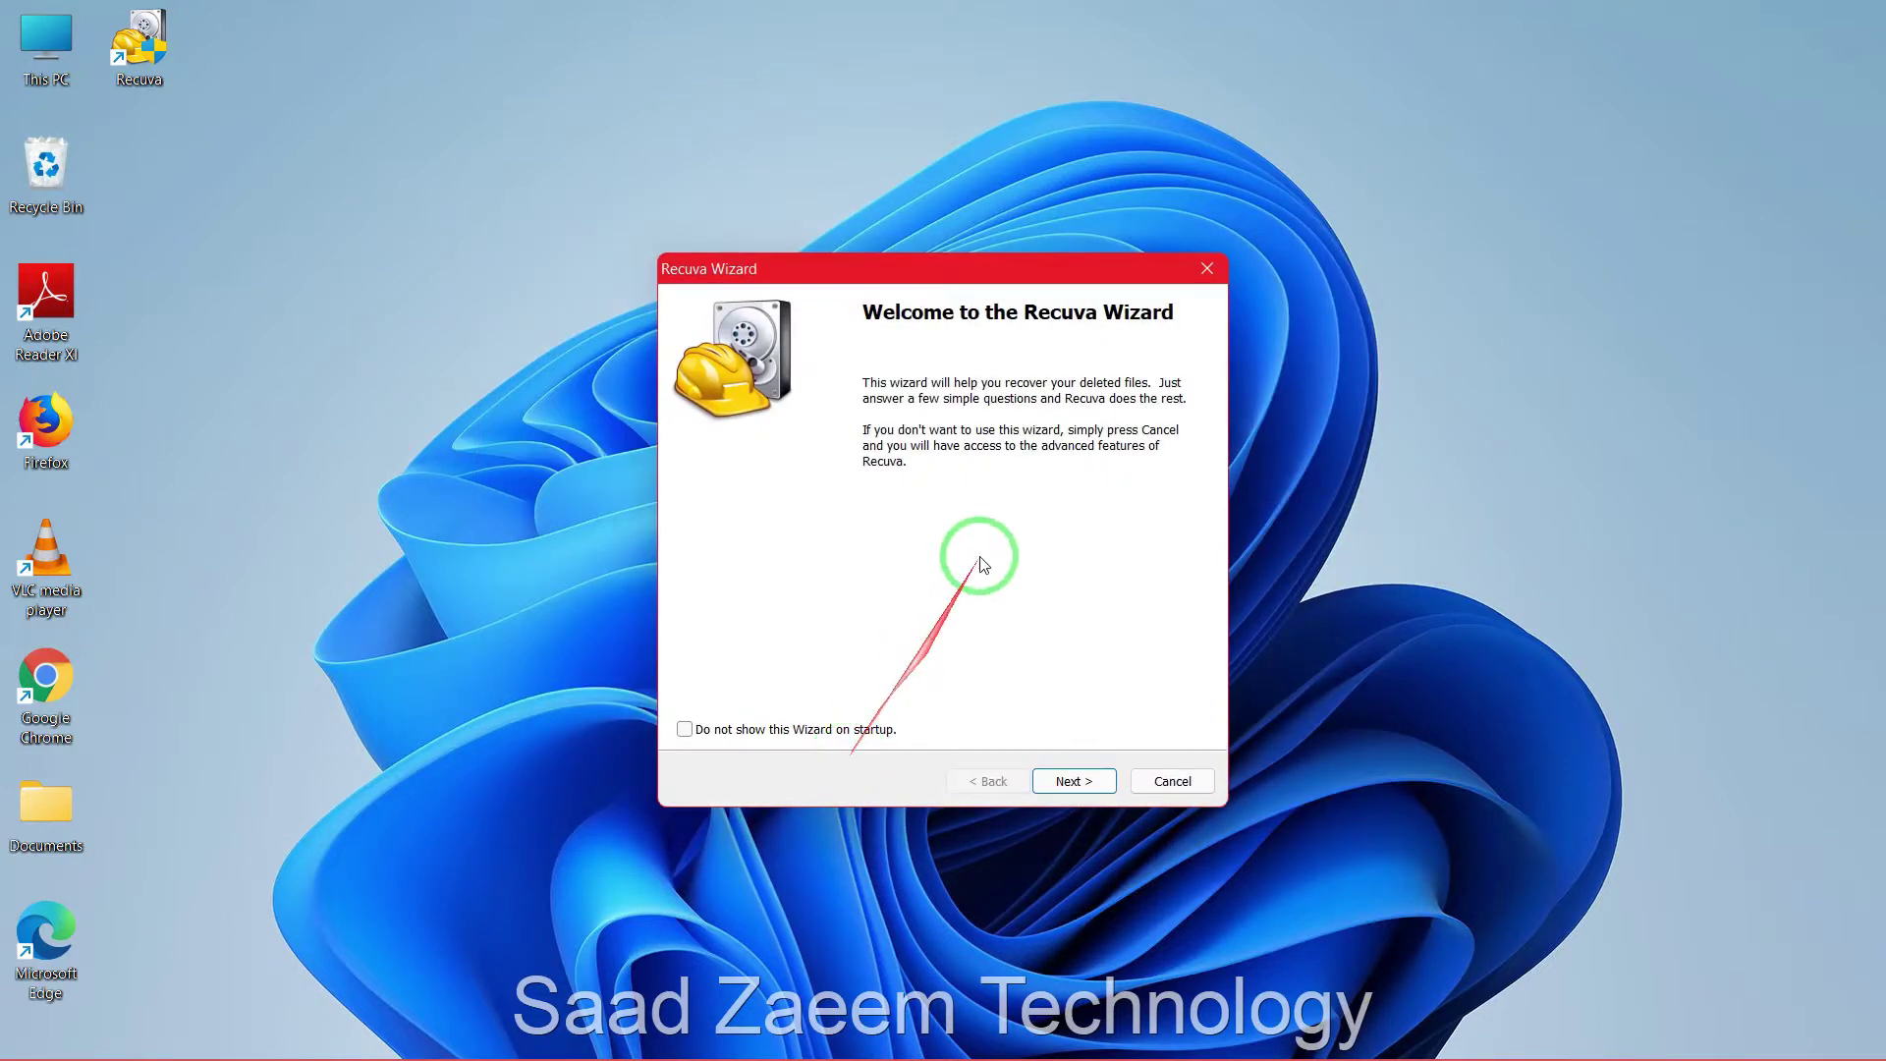
Proceed past the Recuva Wizard's welcome page and choose All Files as the file type to recover.
left_click(1066, 781)
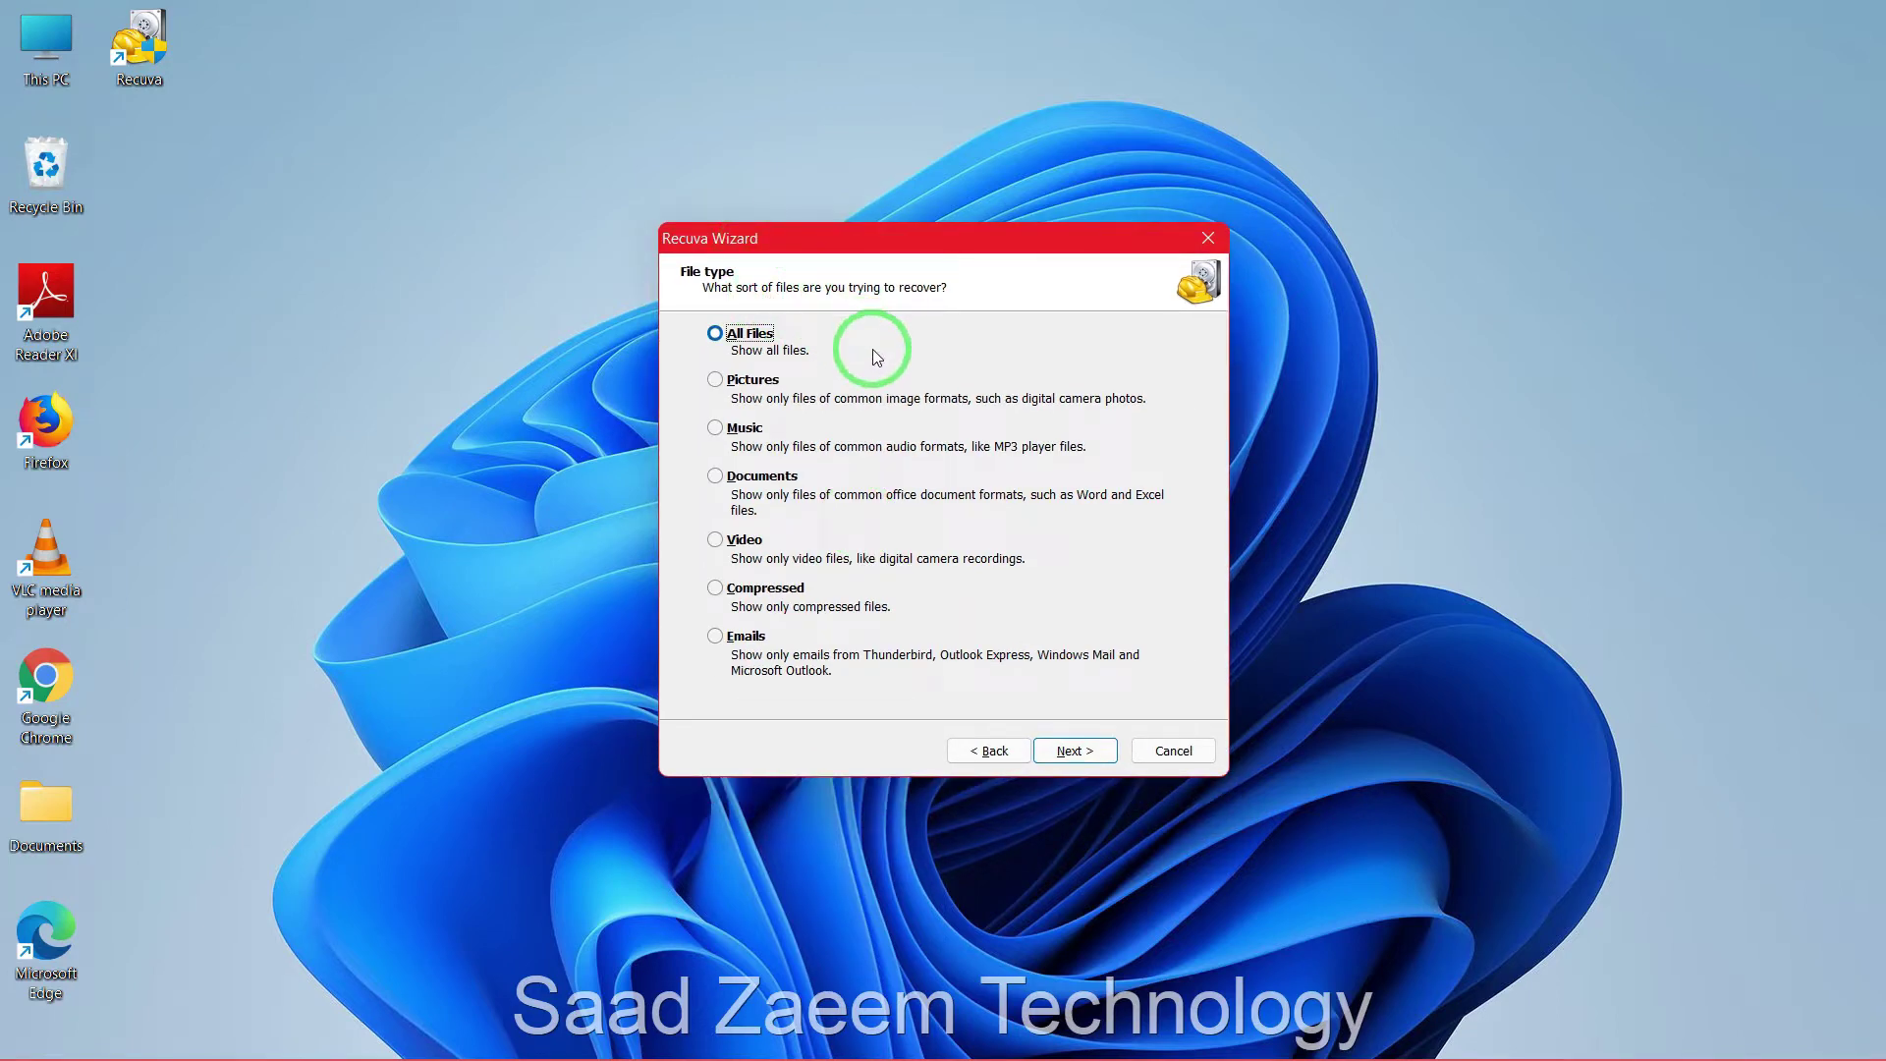
left_click(714, 383)
left_click(716, 437)
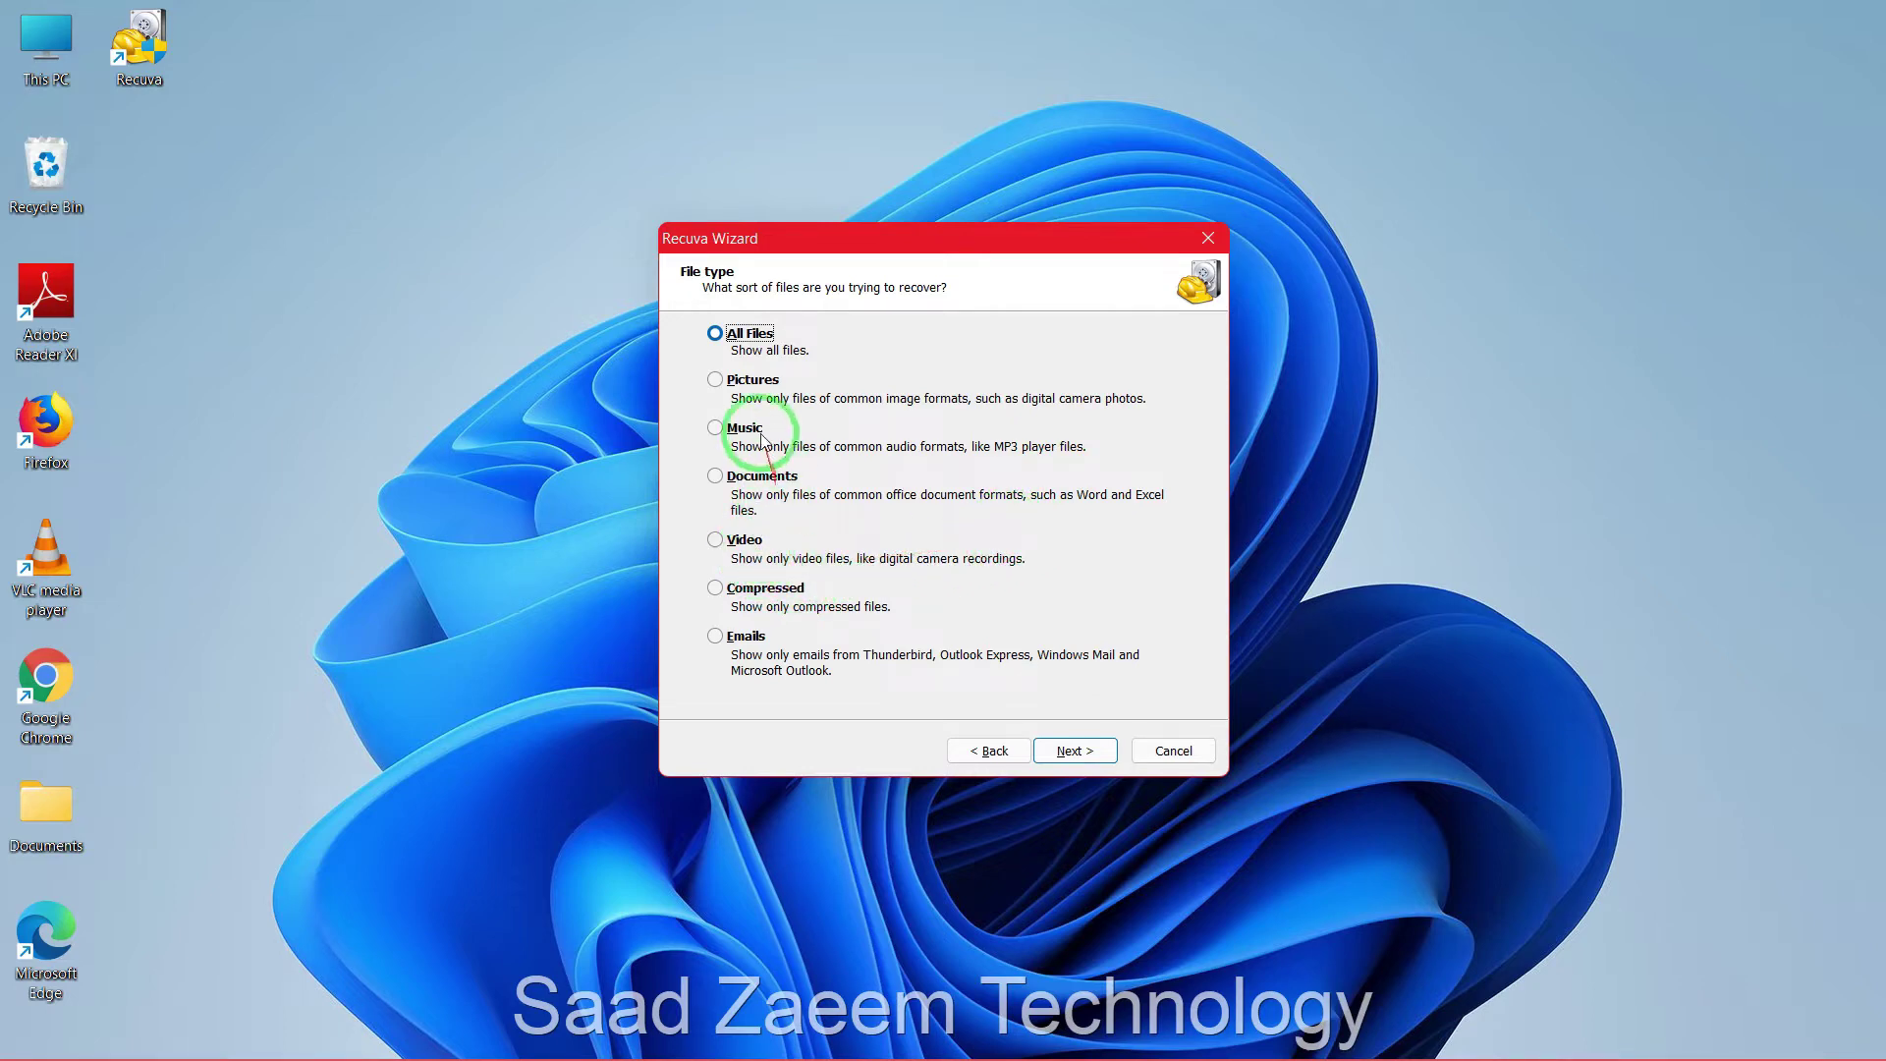
left_click(751, 333)
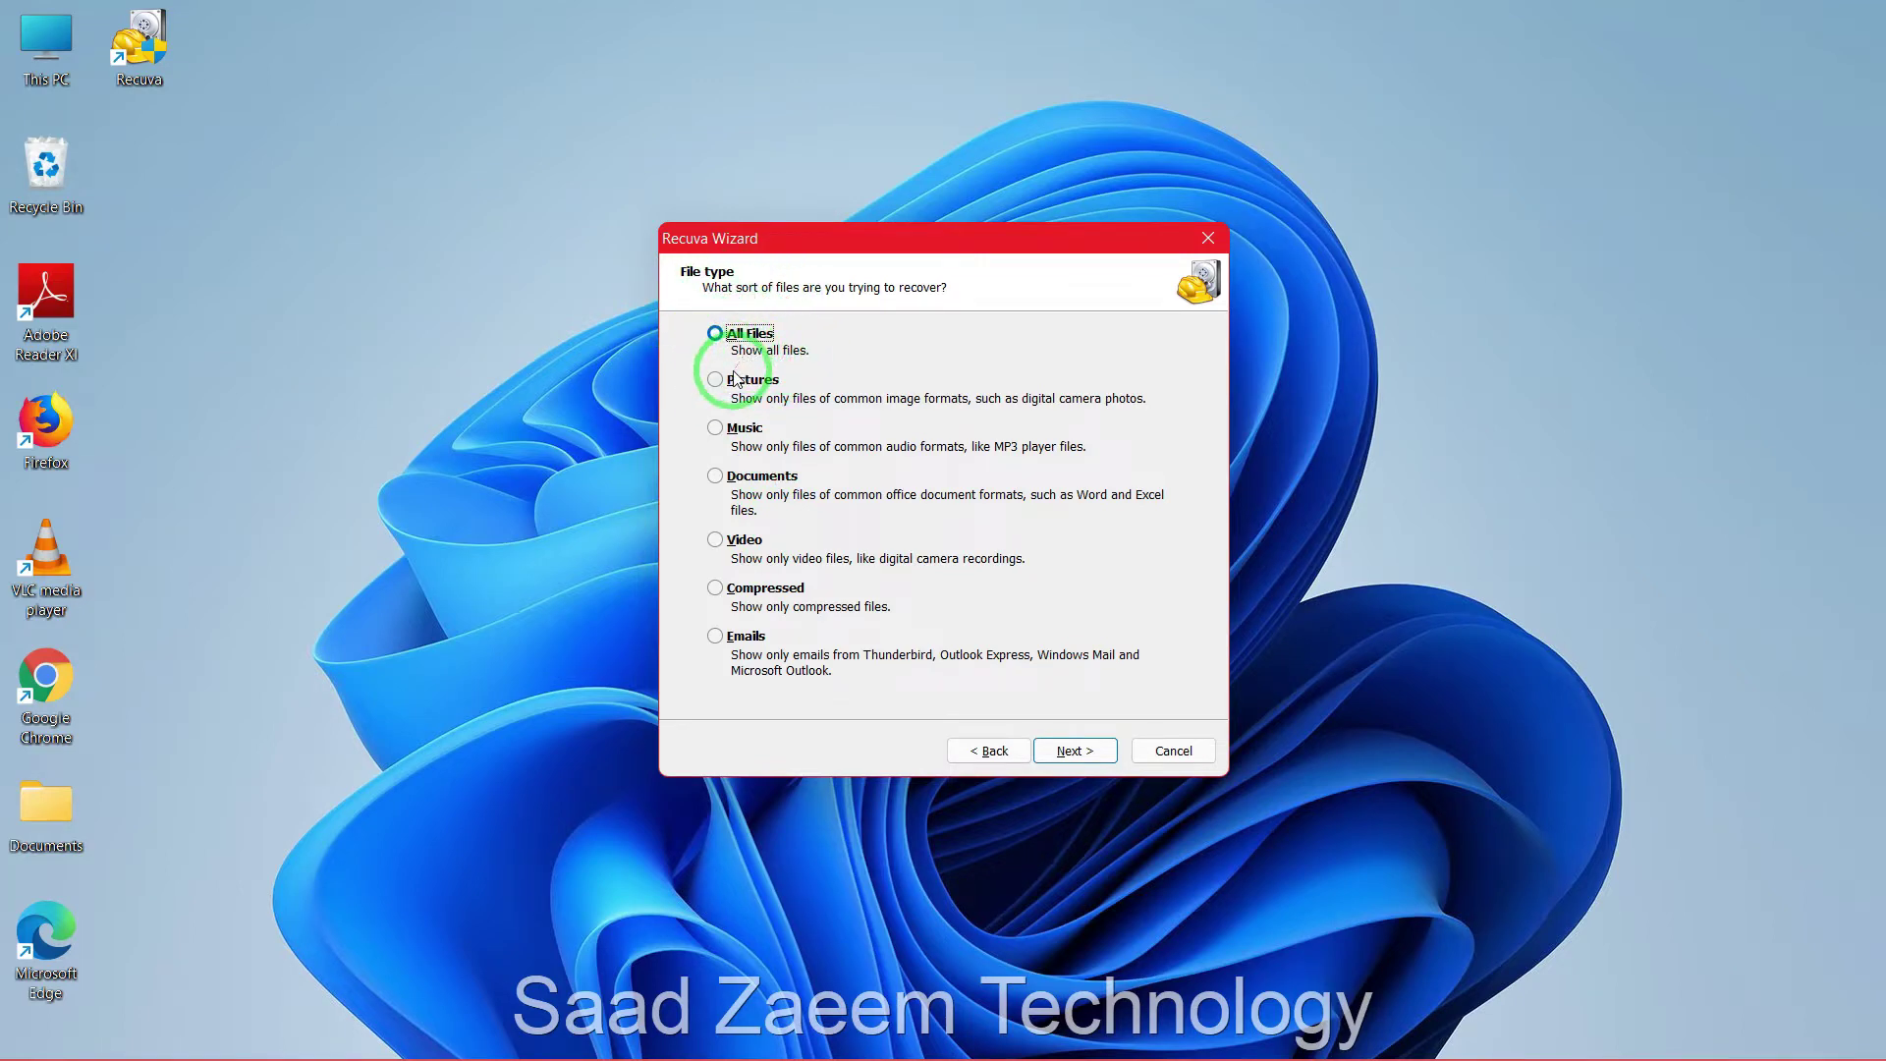
left_click(1069, 754)
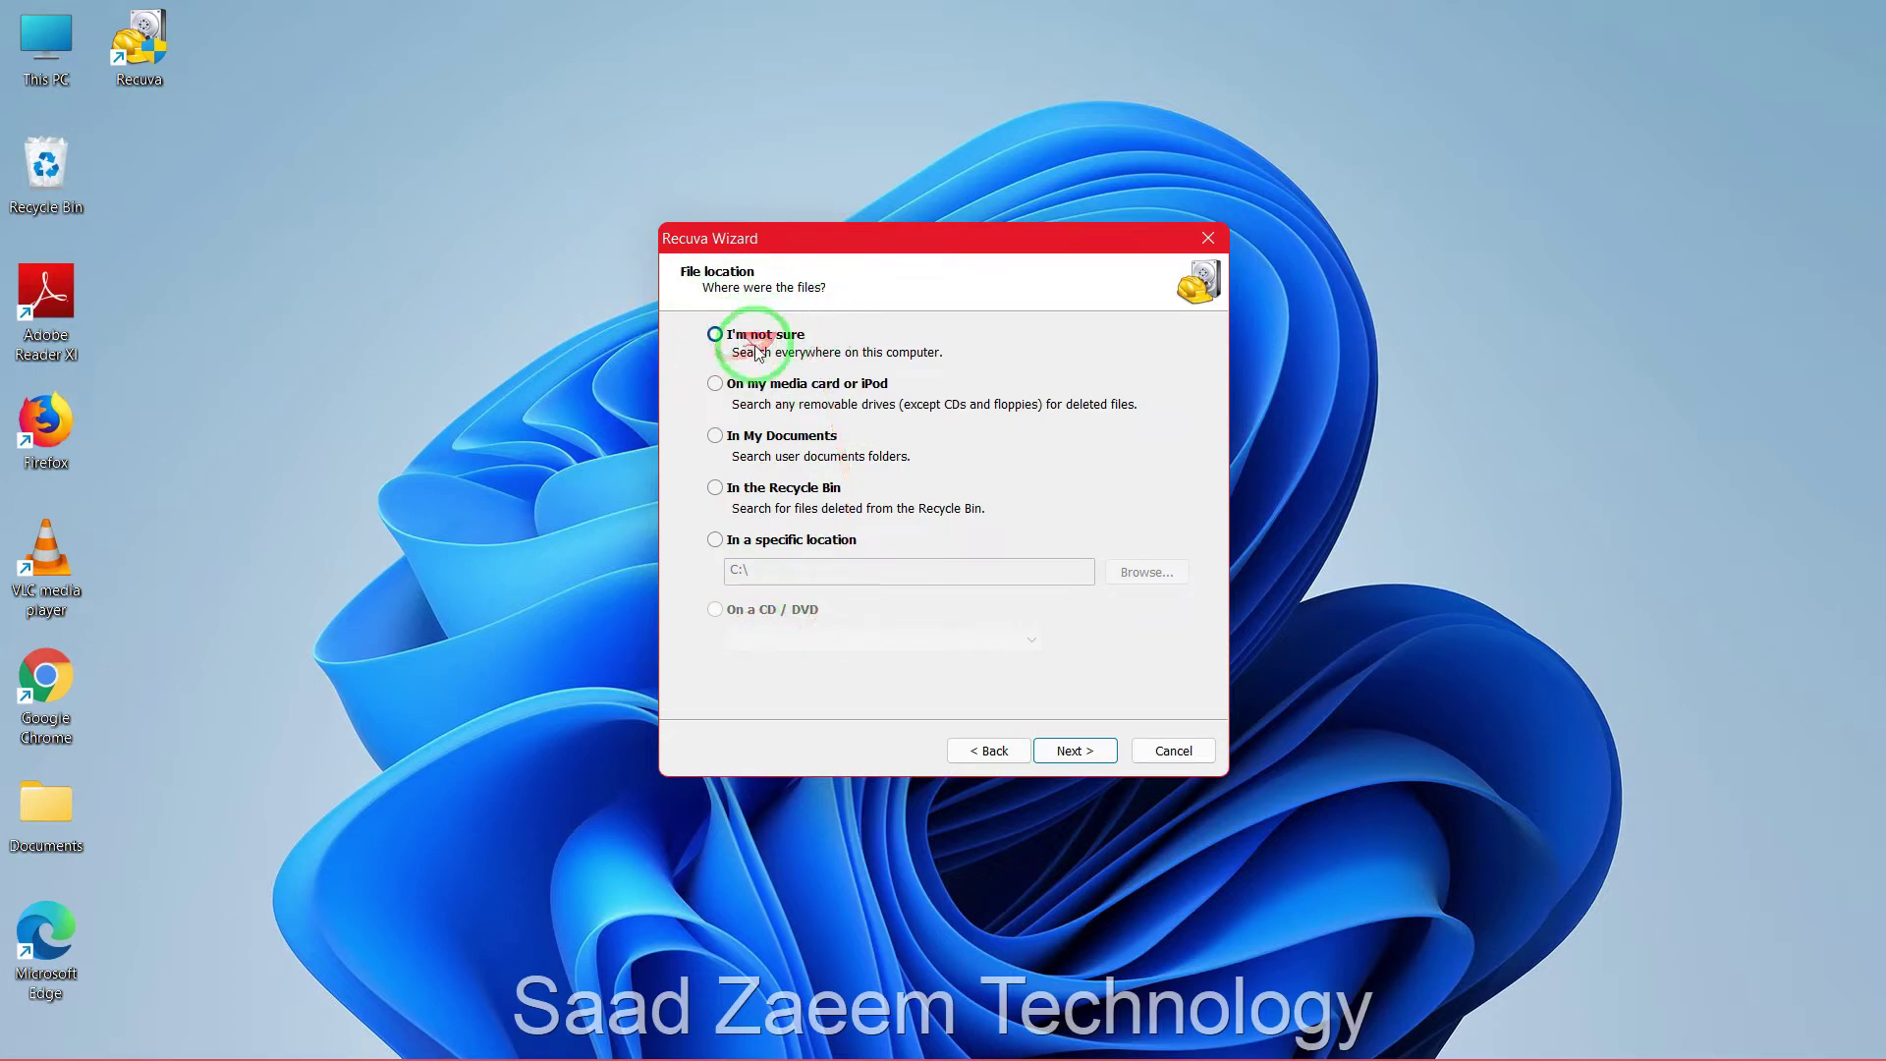
Keep the file location as "I'm not sure" and start the search with Deep Scan disabled.
left_click(1093, 753)
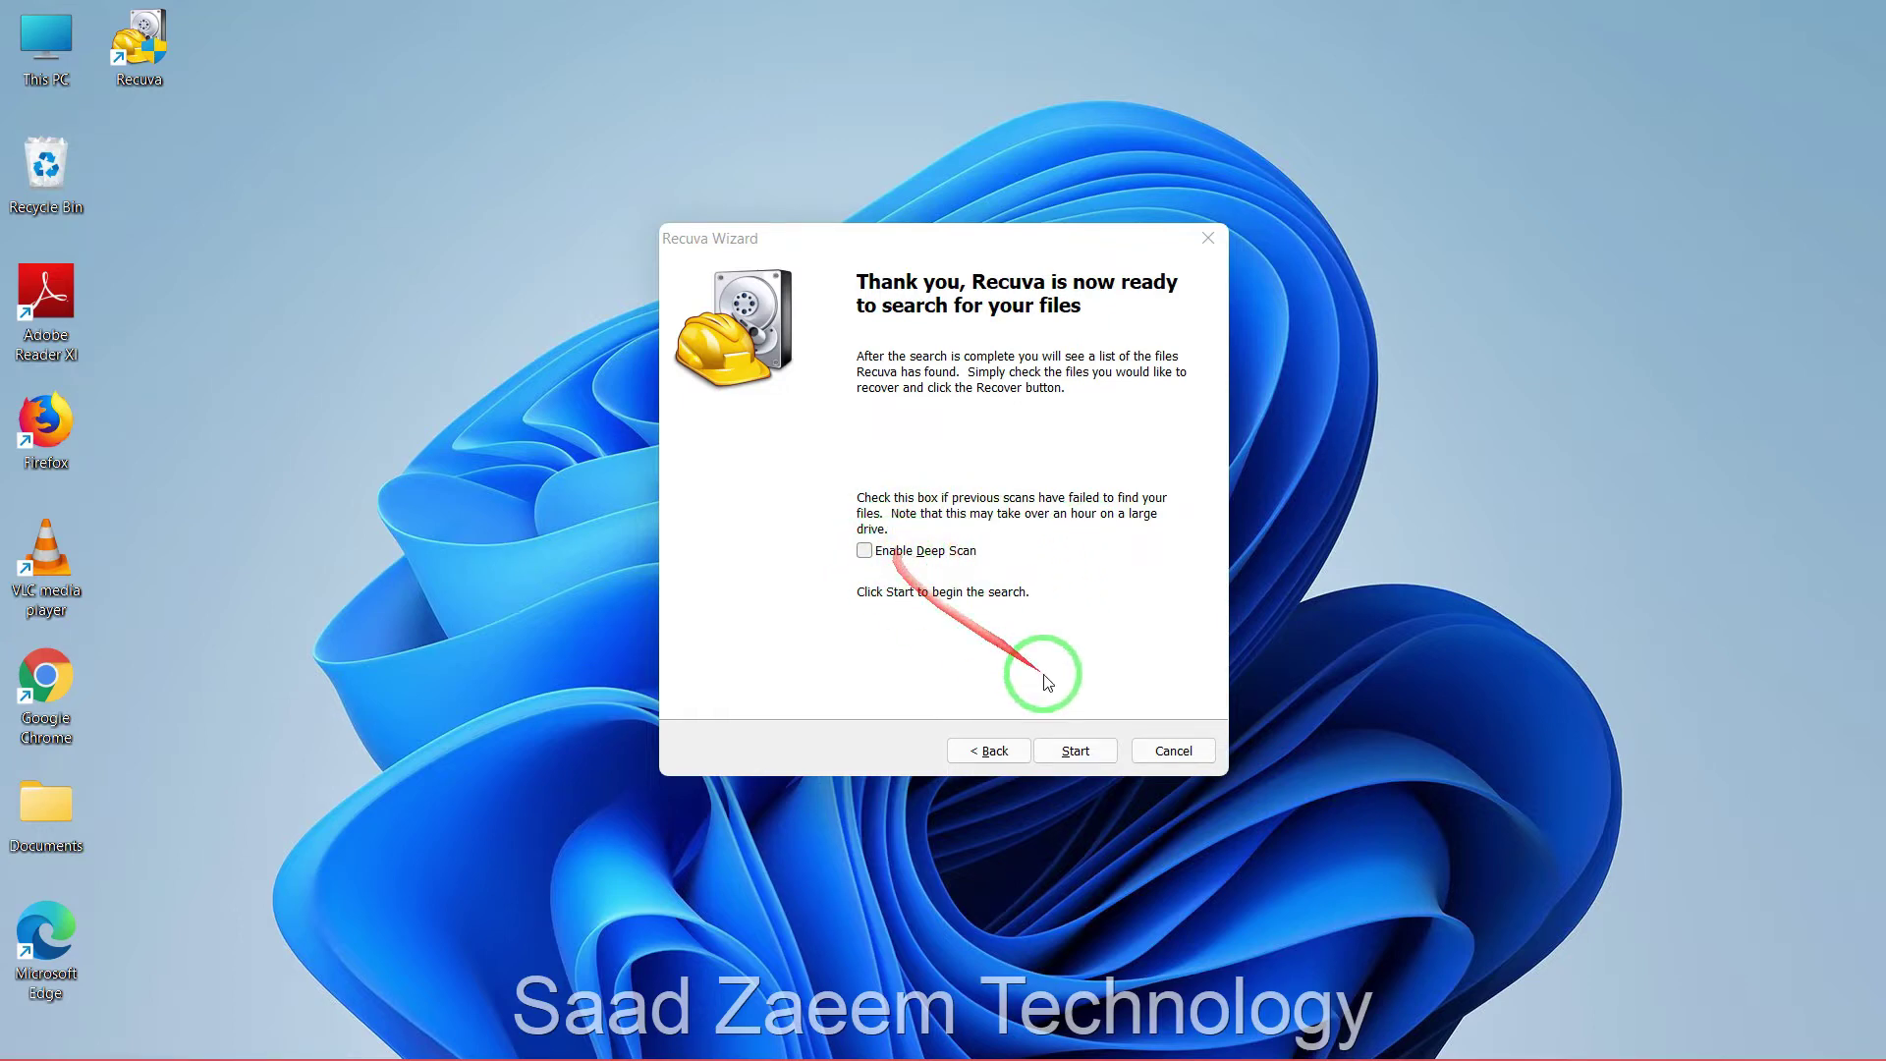
left_click(1076, 752)
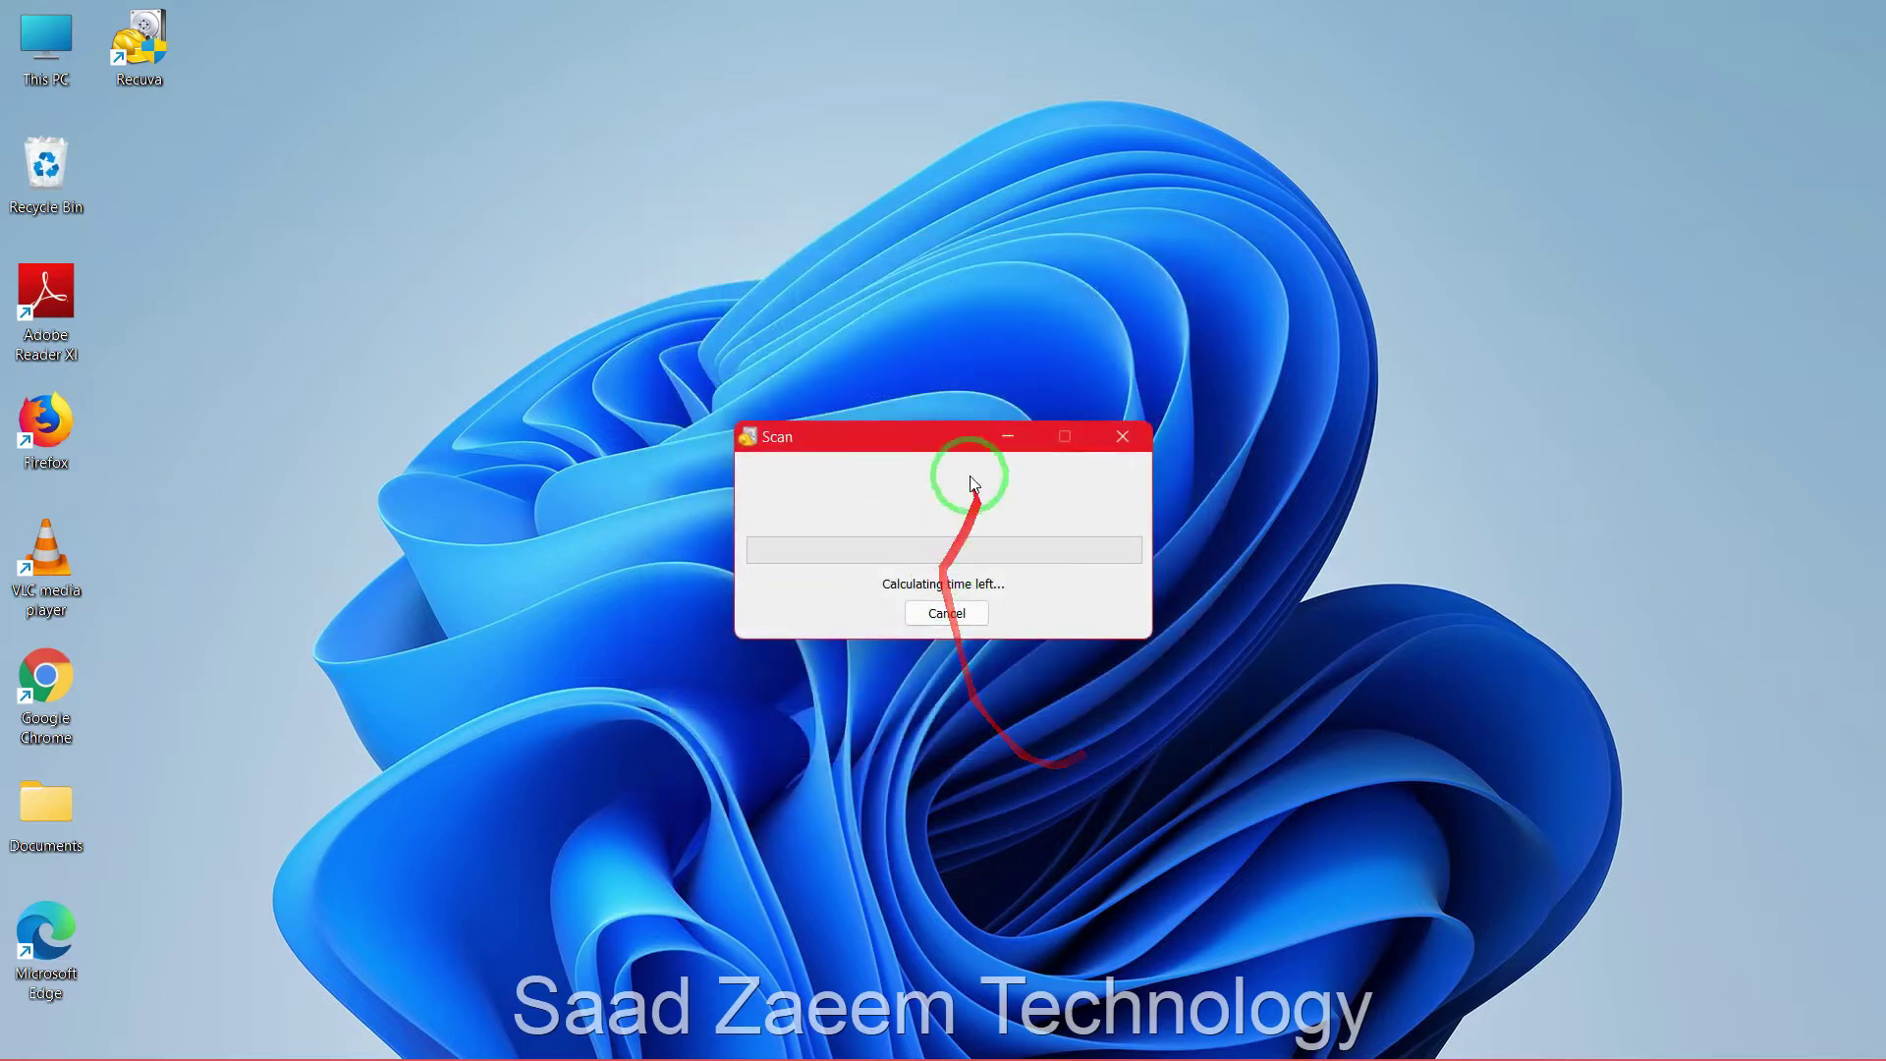
left_click_drag(960, 435, 965, 362)
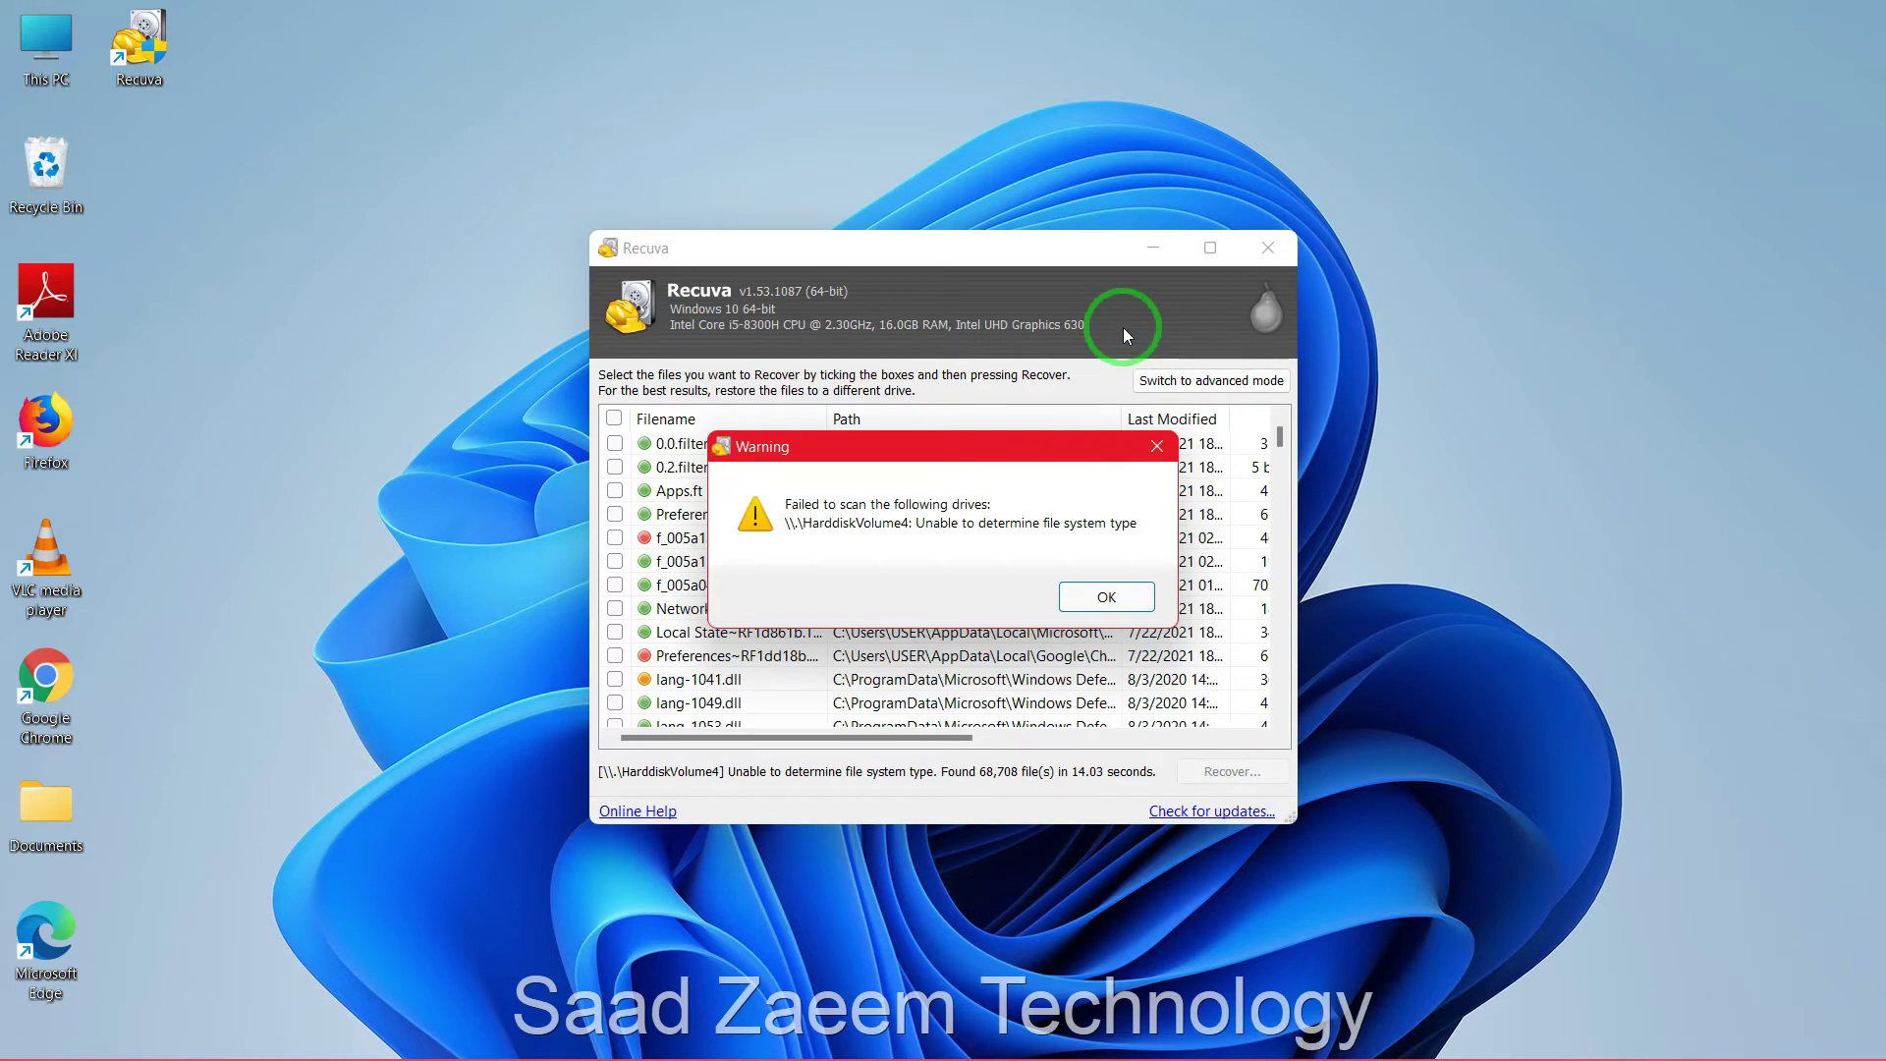
Dismiss the warning about drives that could not be scanned and maximize the Recuva window.
left_click_drag(842, 456, 857, 417)
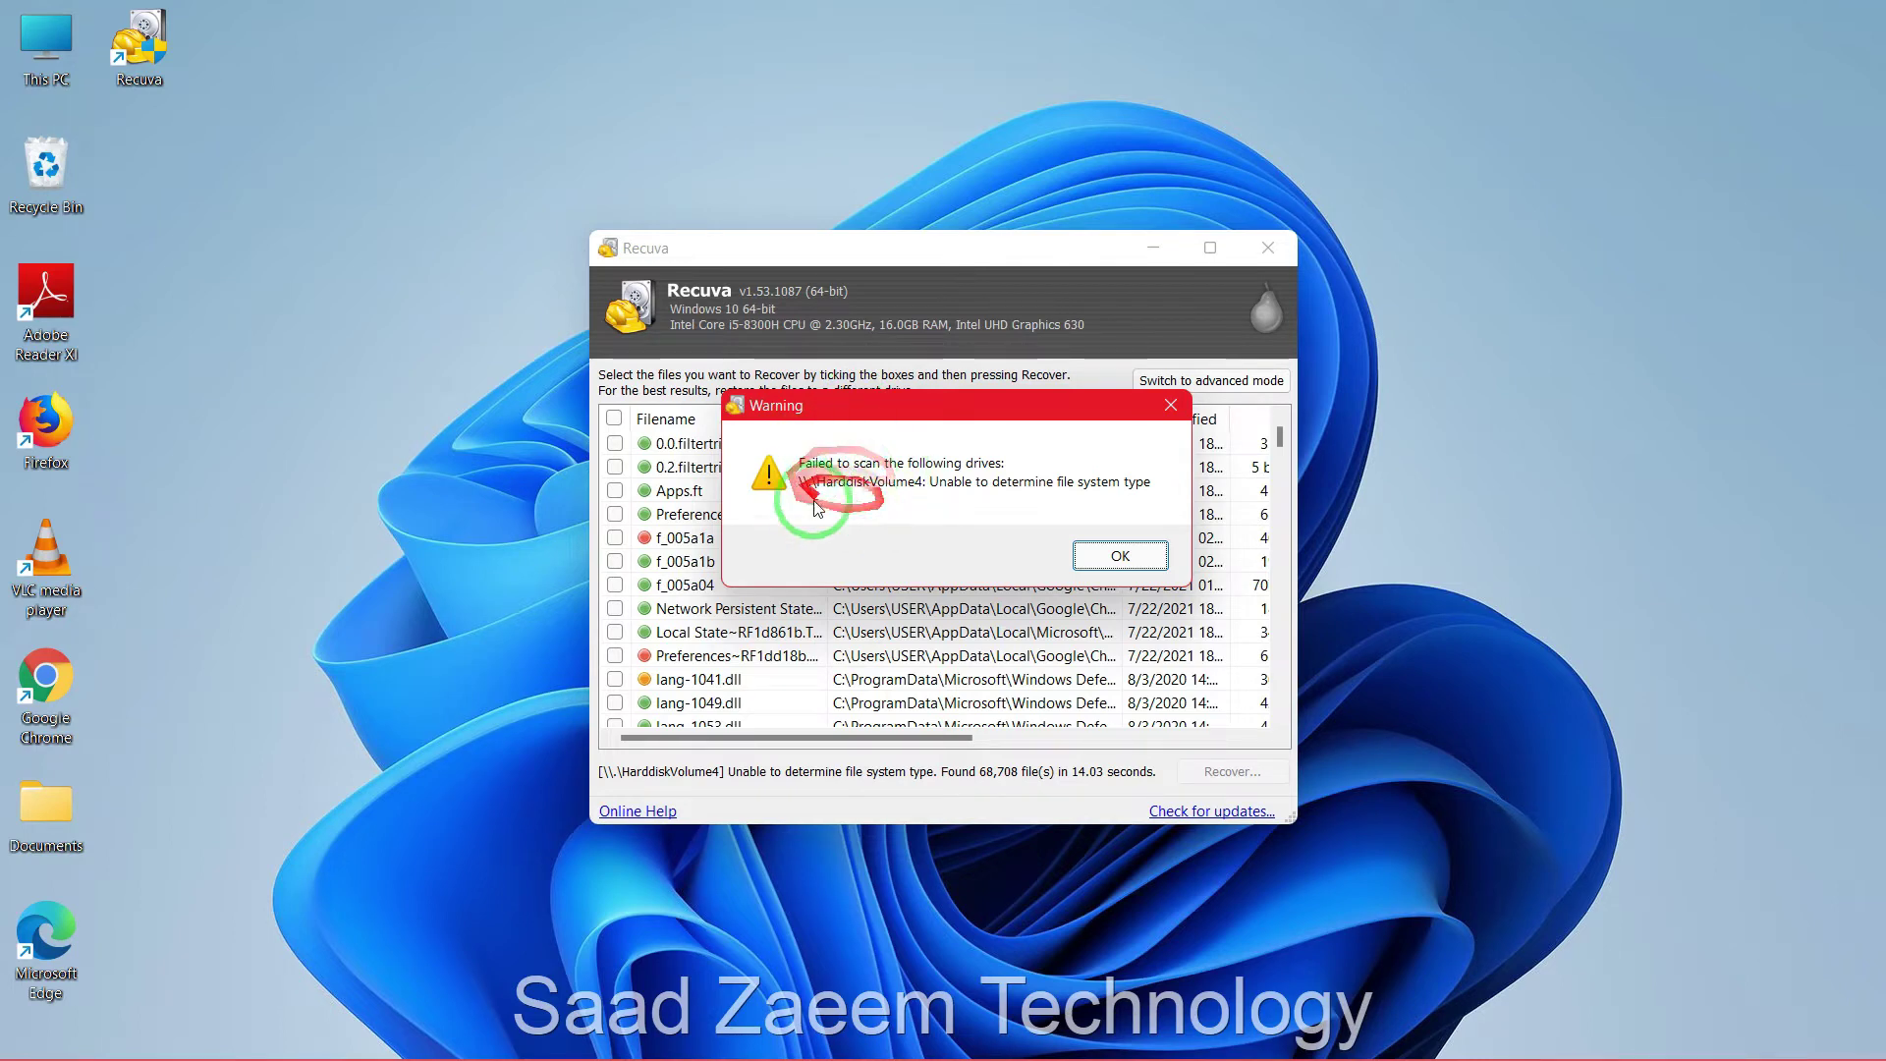
left_click(1100, 556)
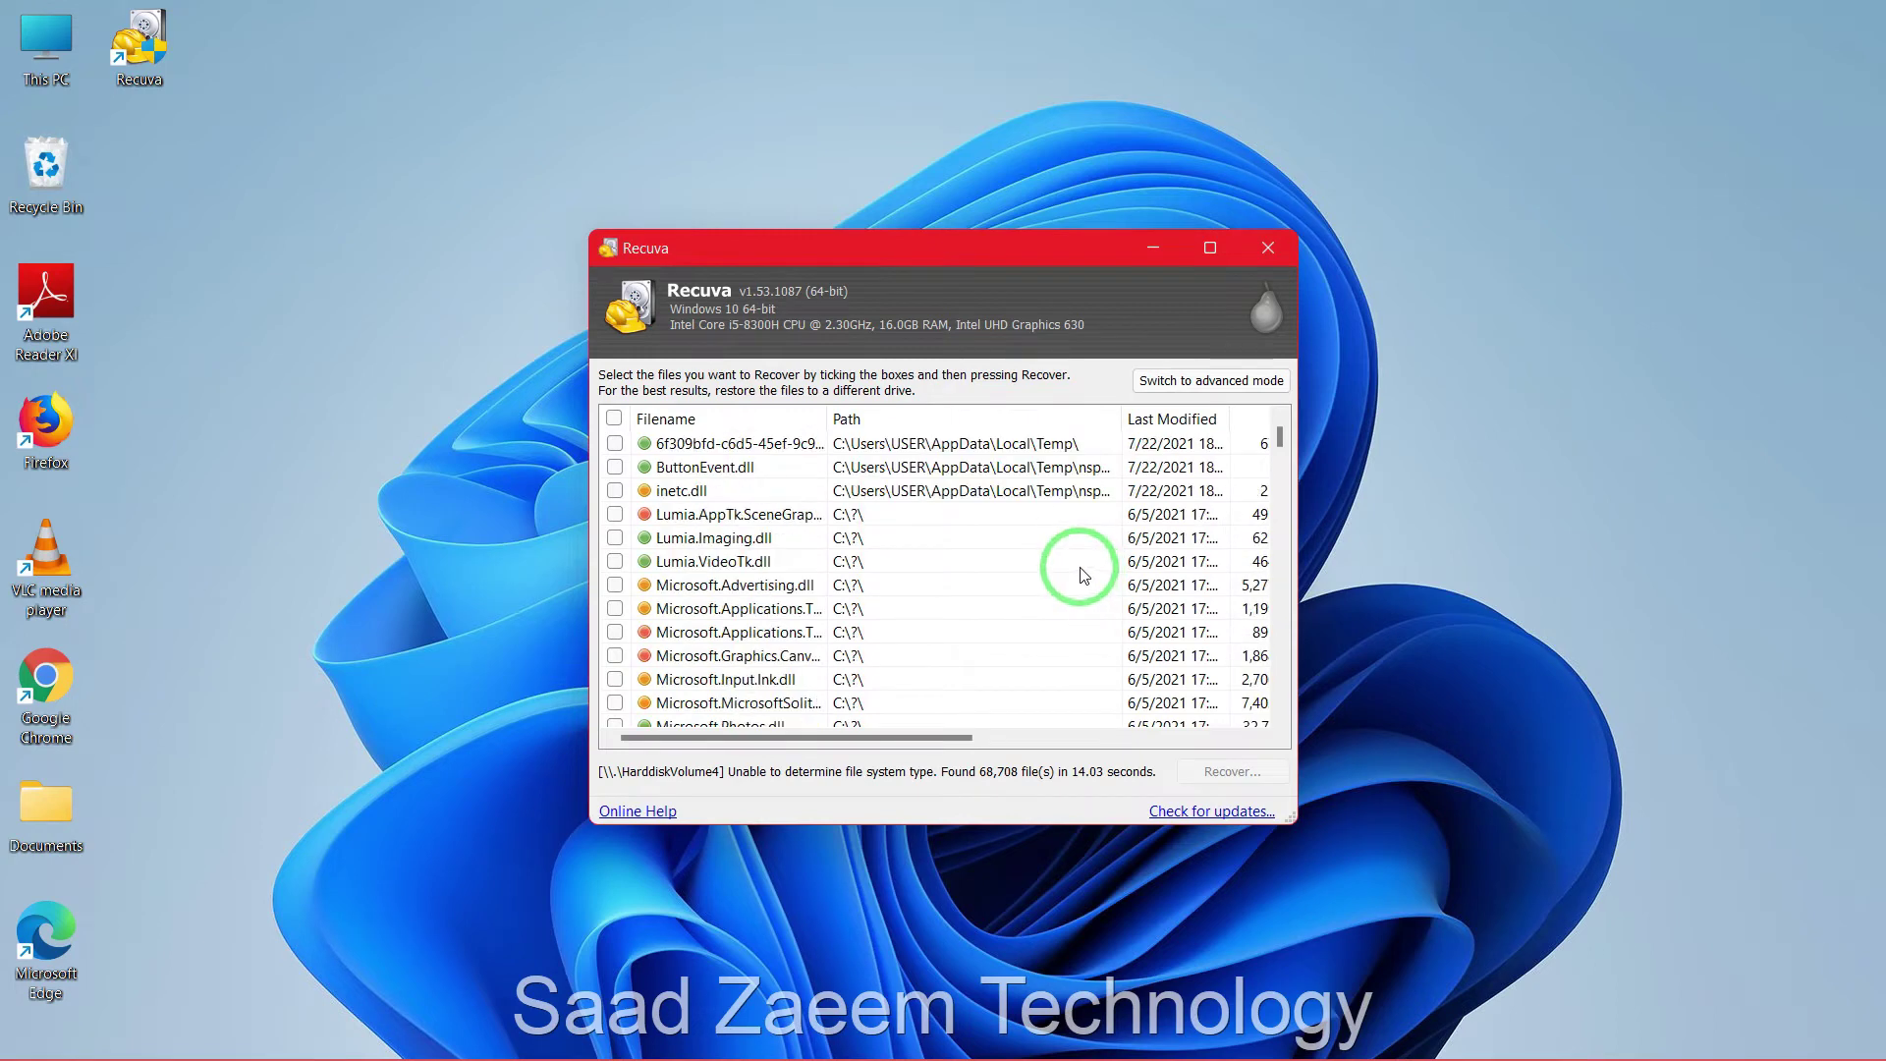
left_click_drag(1302, 381, 1692, 381)
left_click_drag(1187, 229, 1151, 116)
left_click(1547, 108)
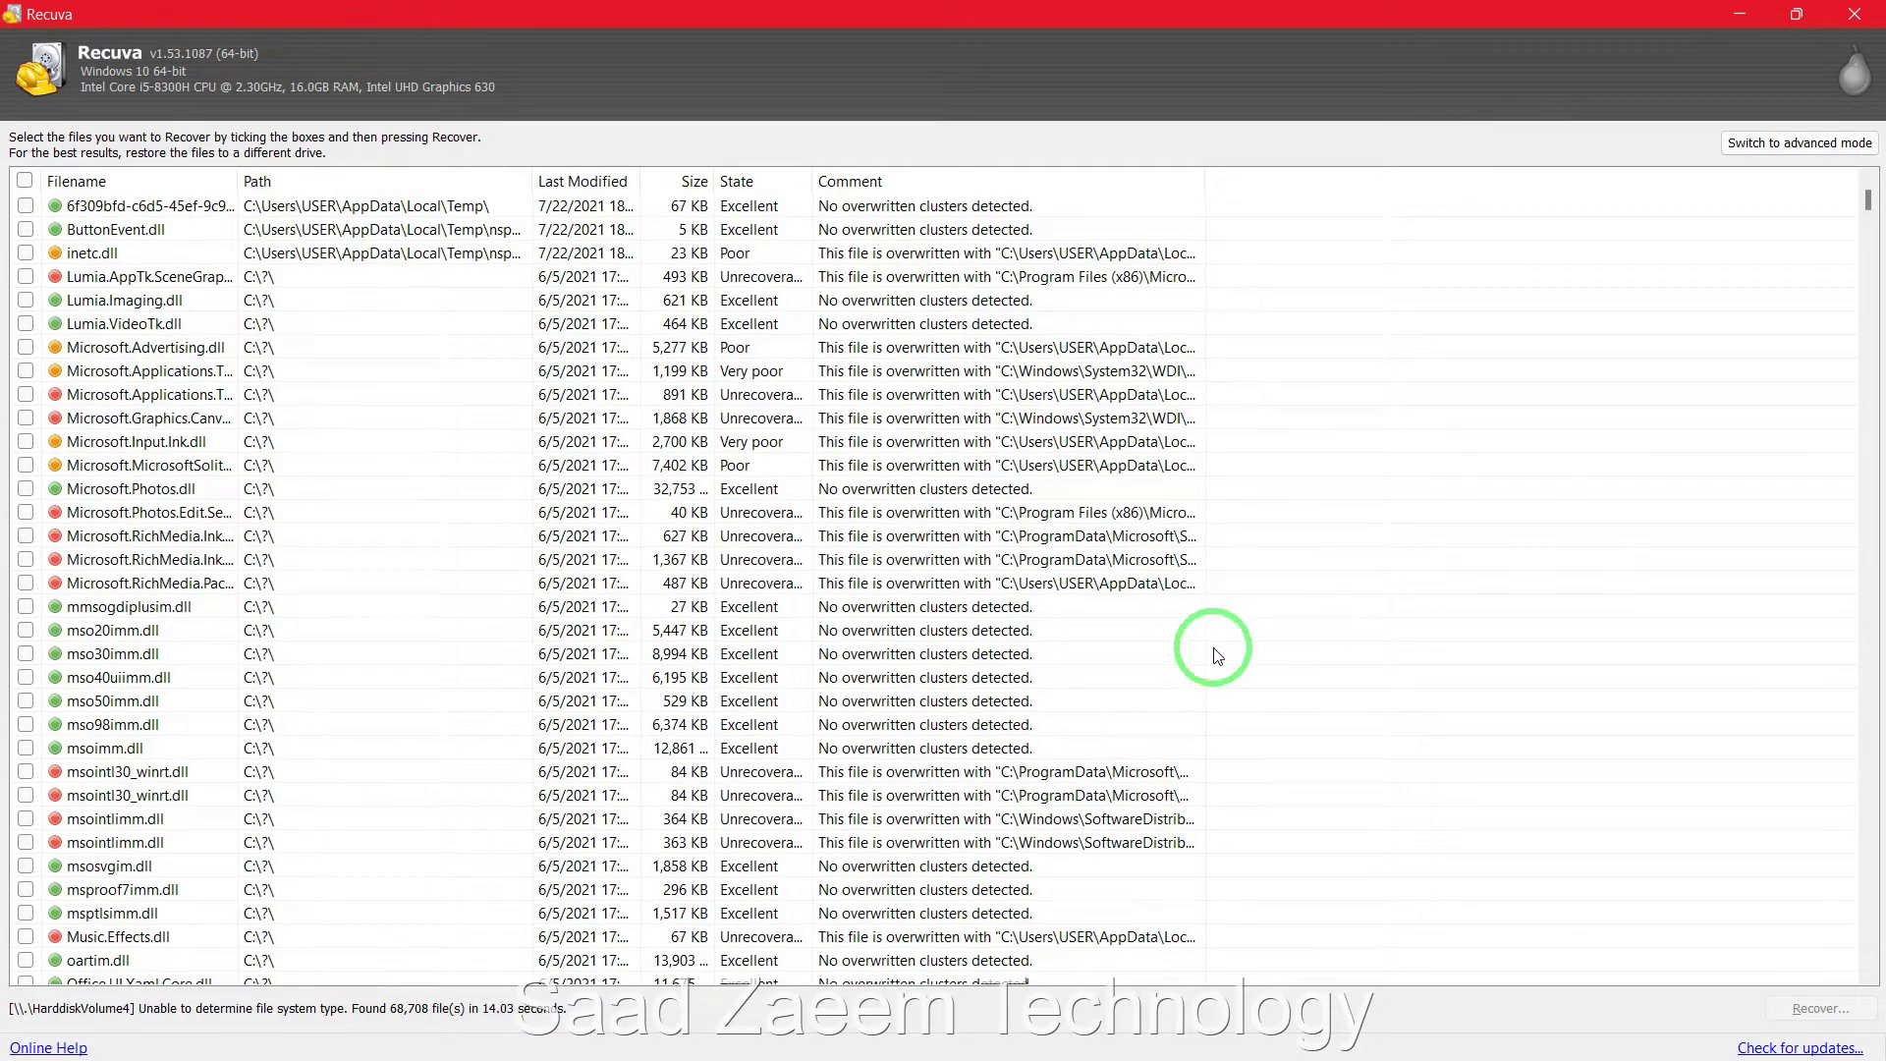
Widen the Path and Filename columns of the scan results to show full paths and file names.
scroll(1198, 648, "down", 8)
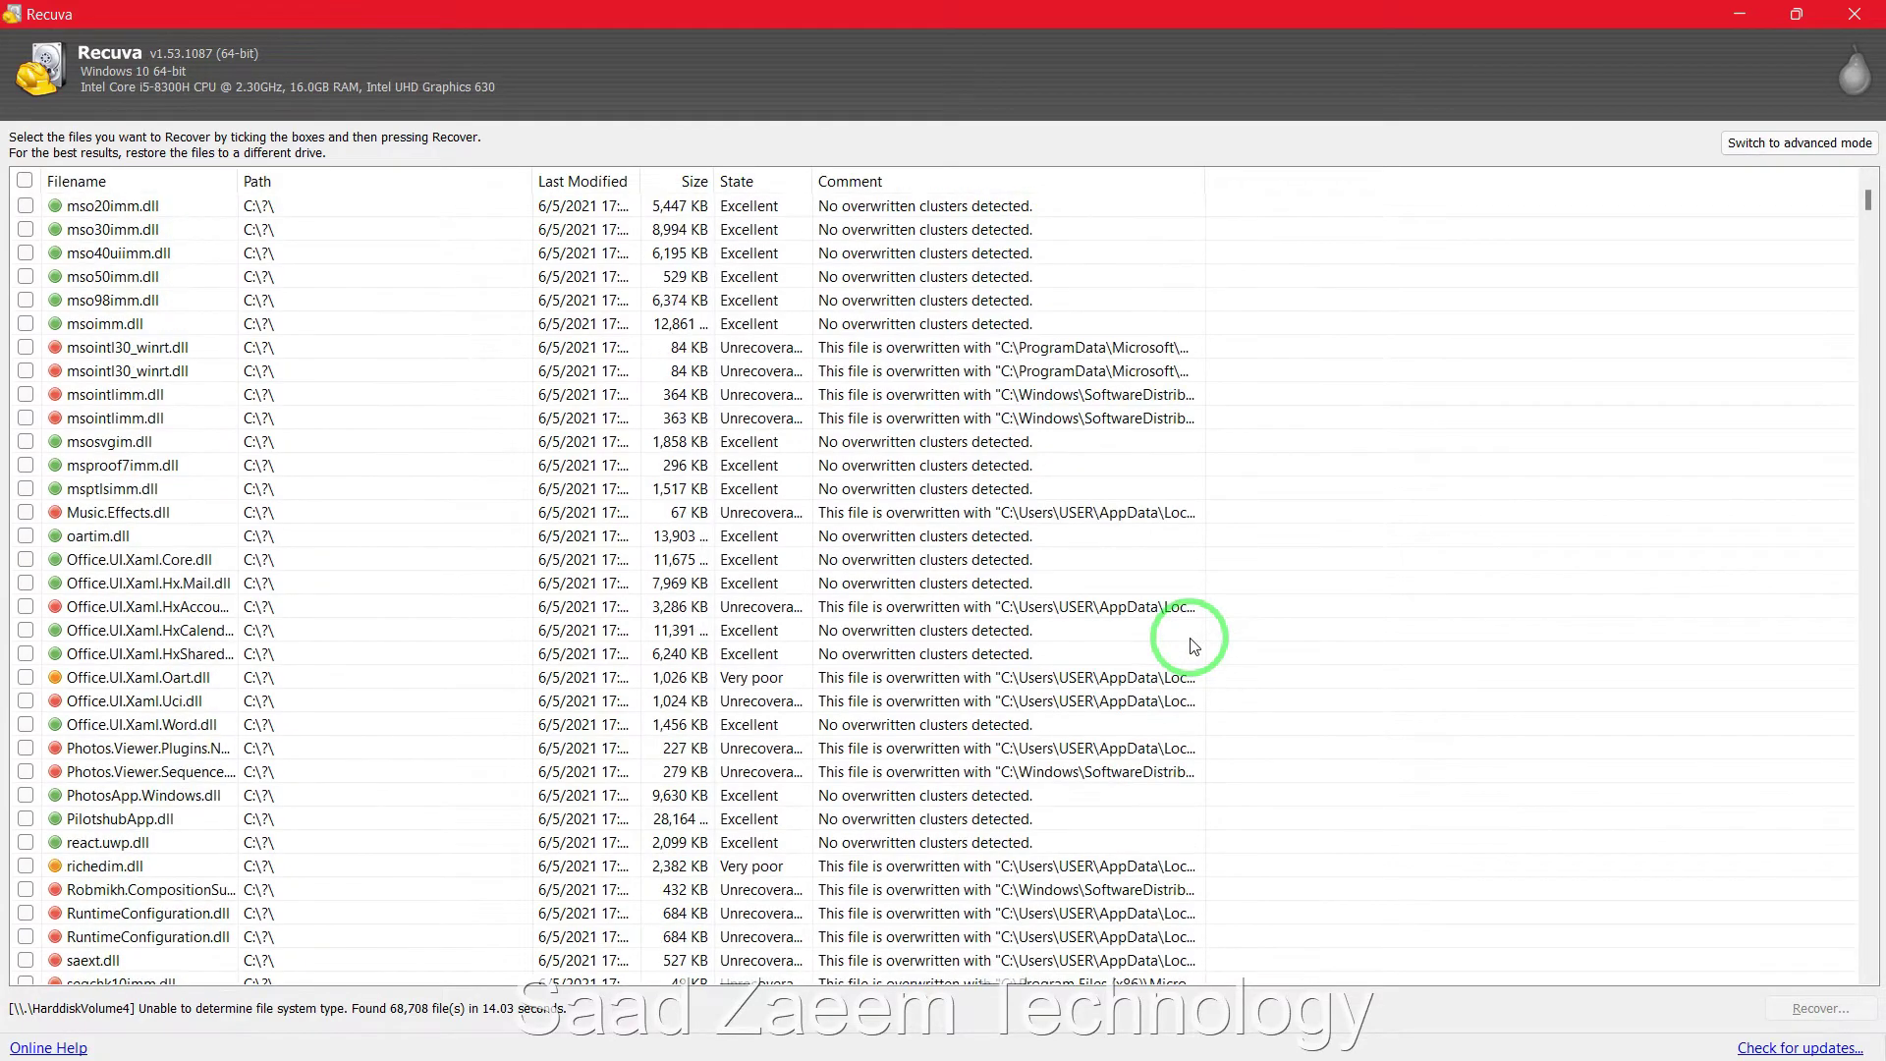
scroll(1196, 646, "down", 20)
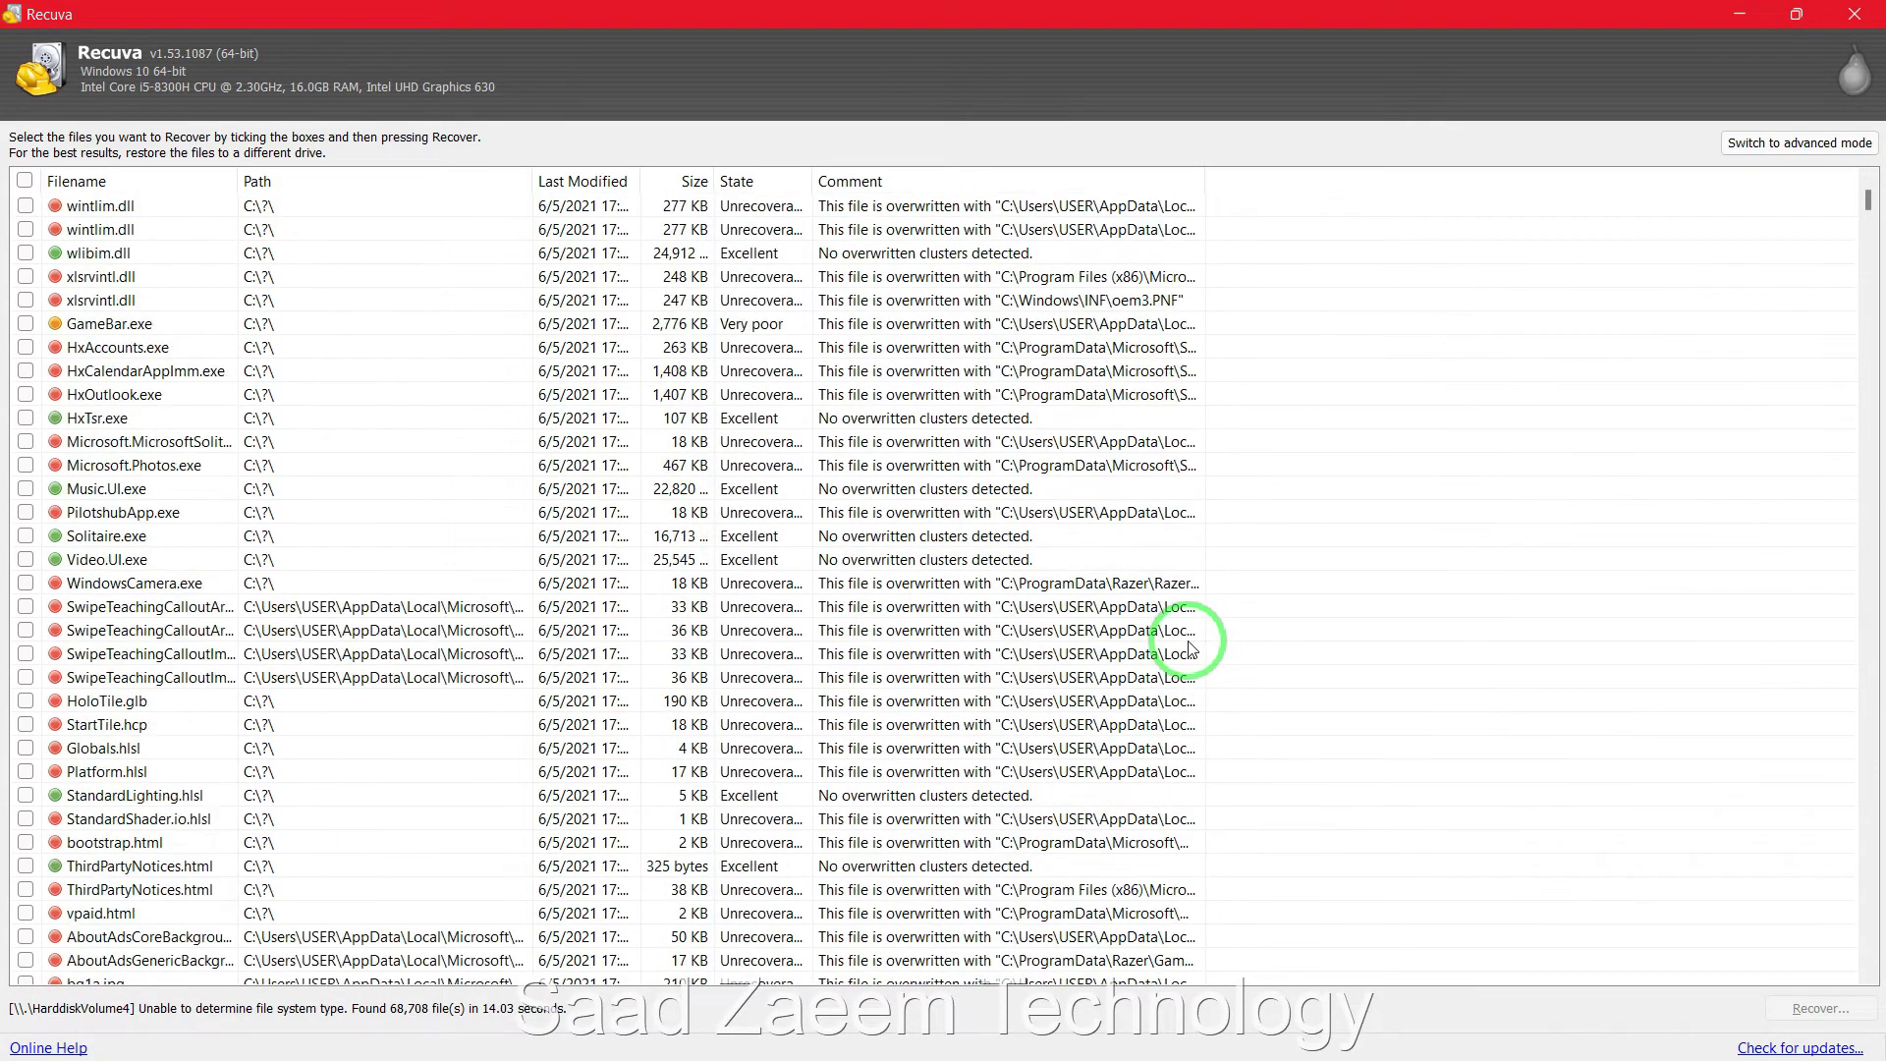
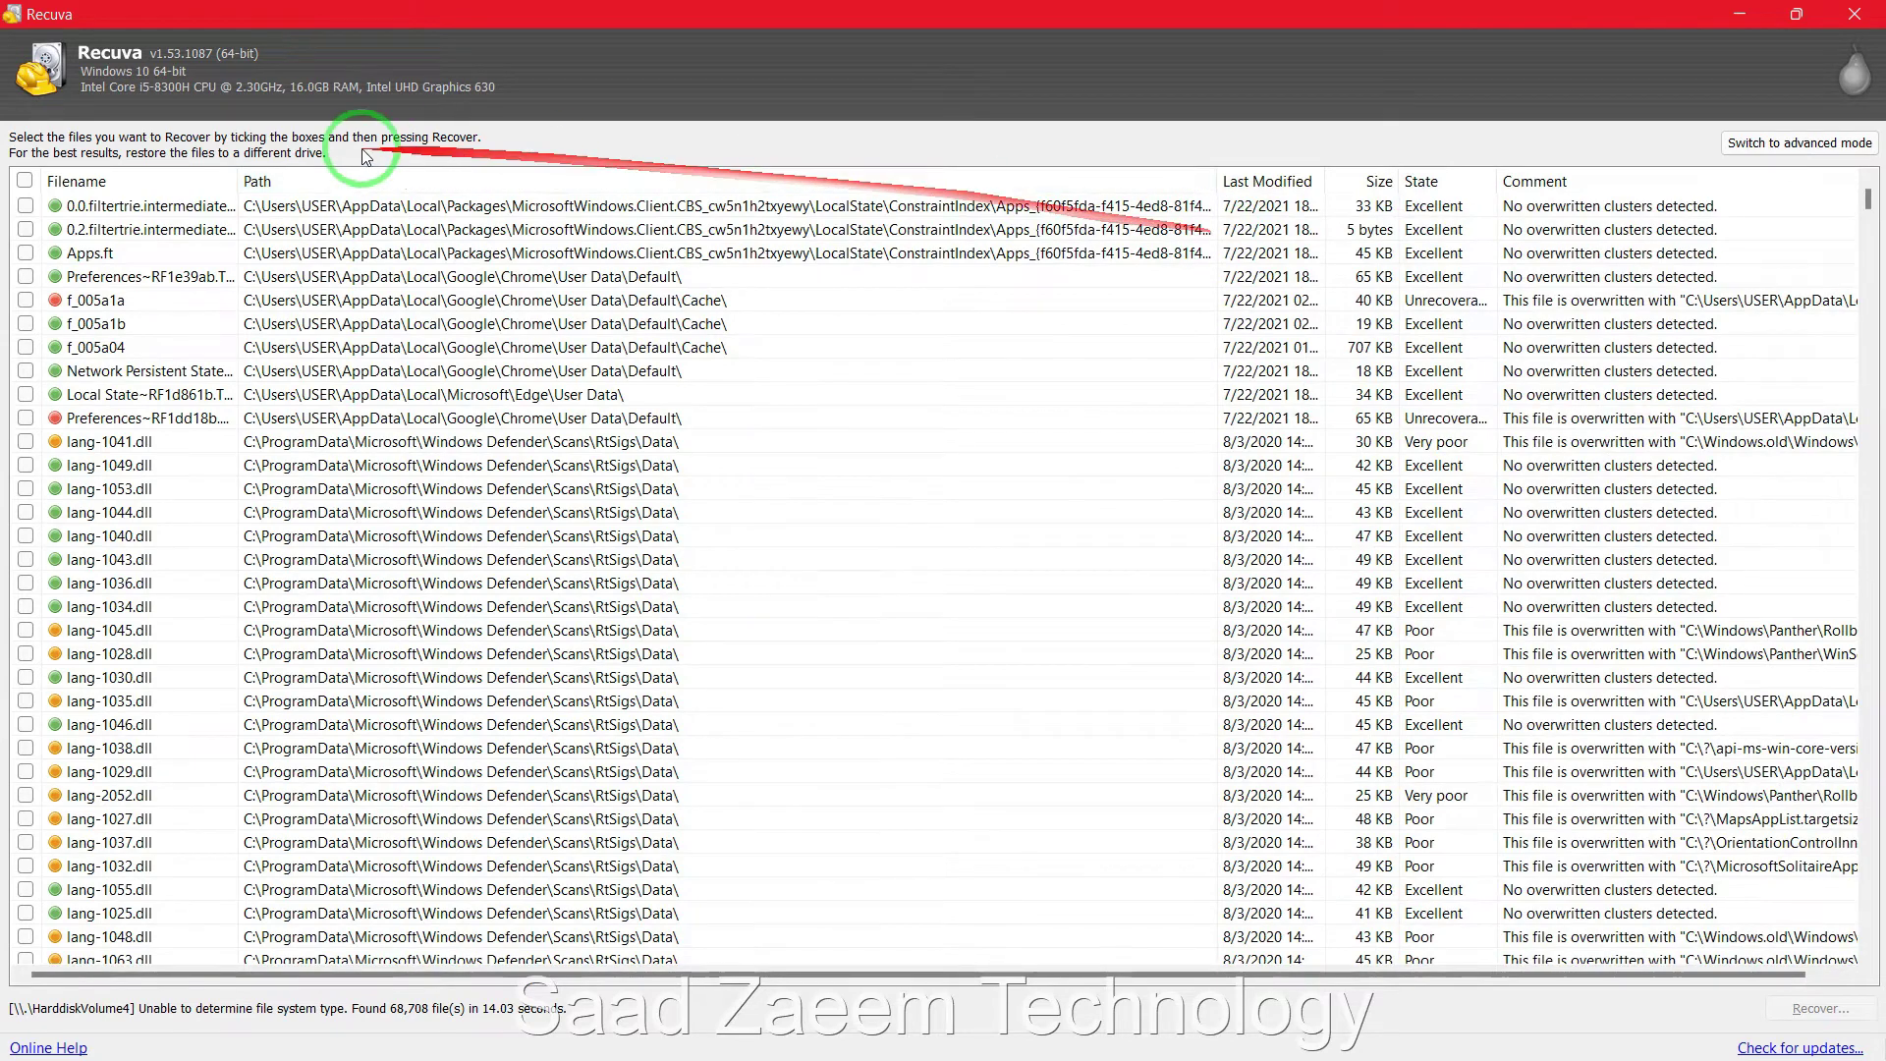
left_click_drag(240, 174, 401, 185)
scroll(286, 420, "down", 15)
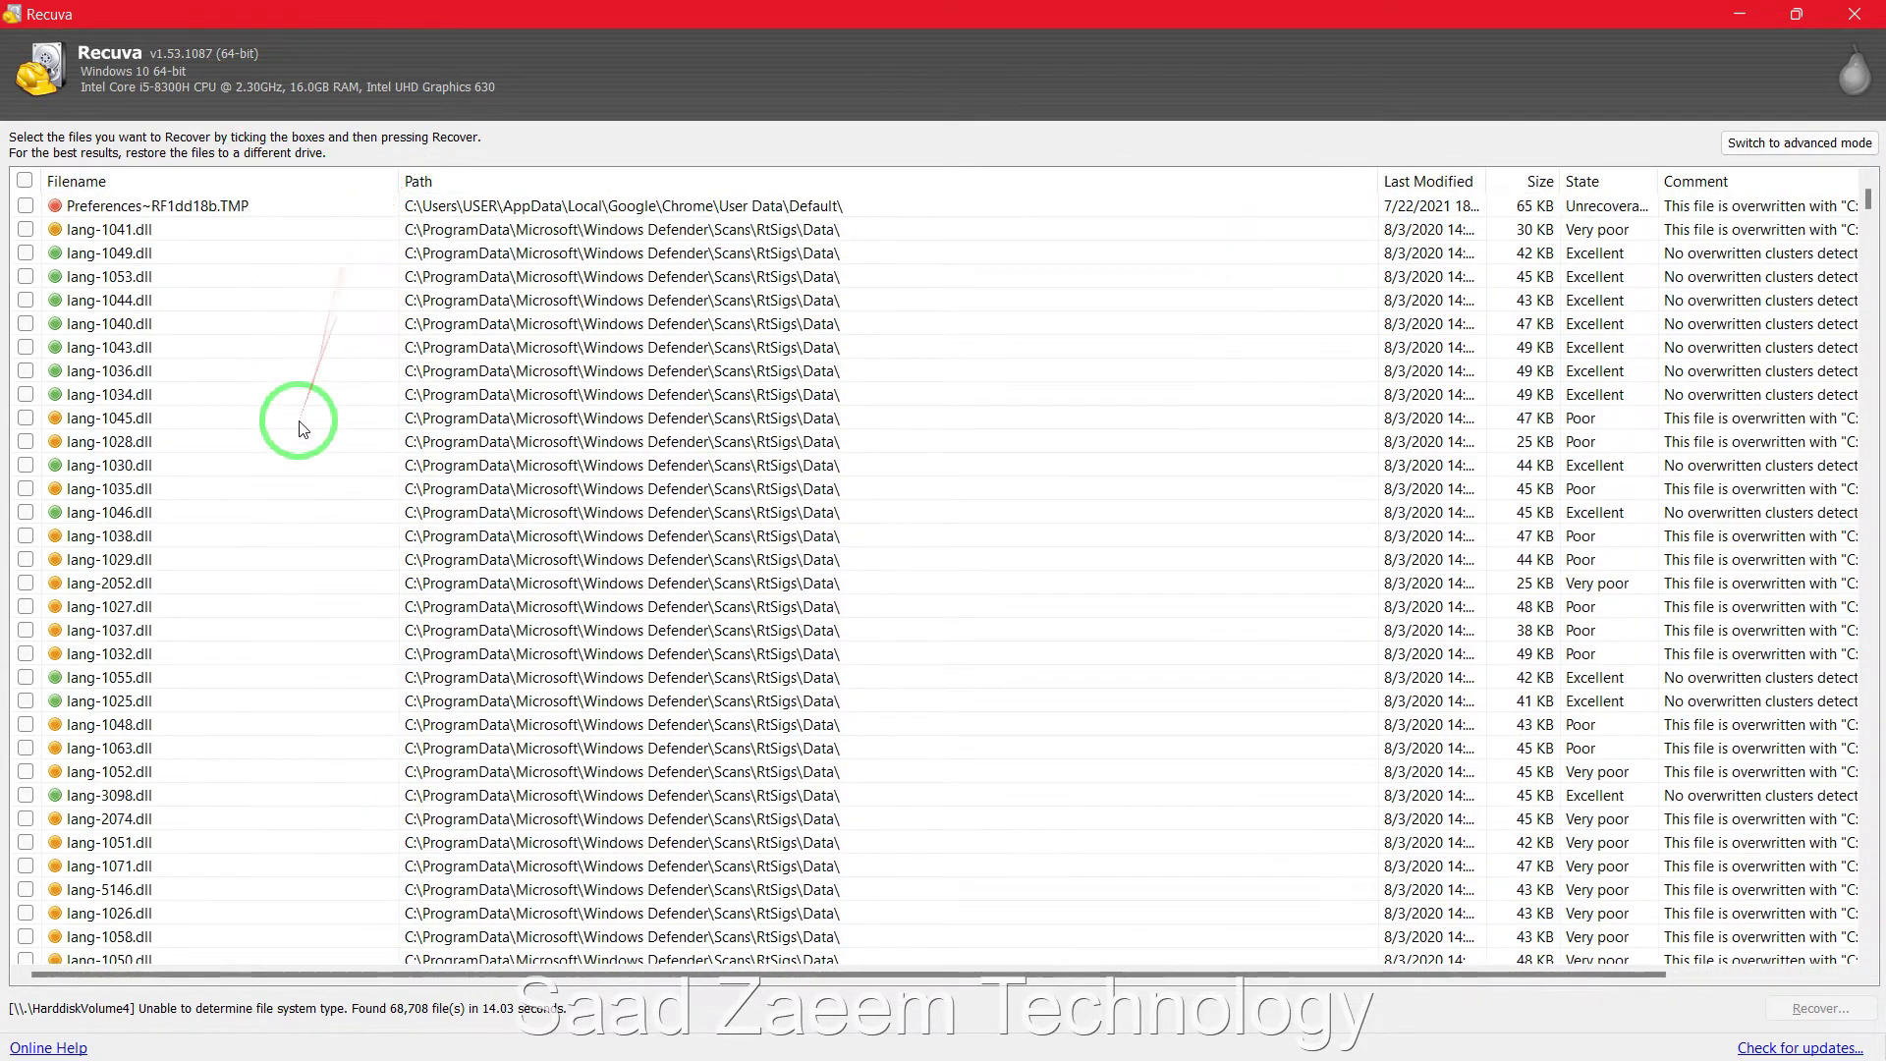
scroll(524, 458, "down", 1)
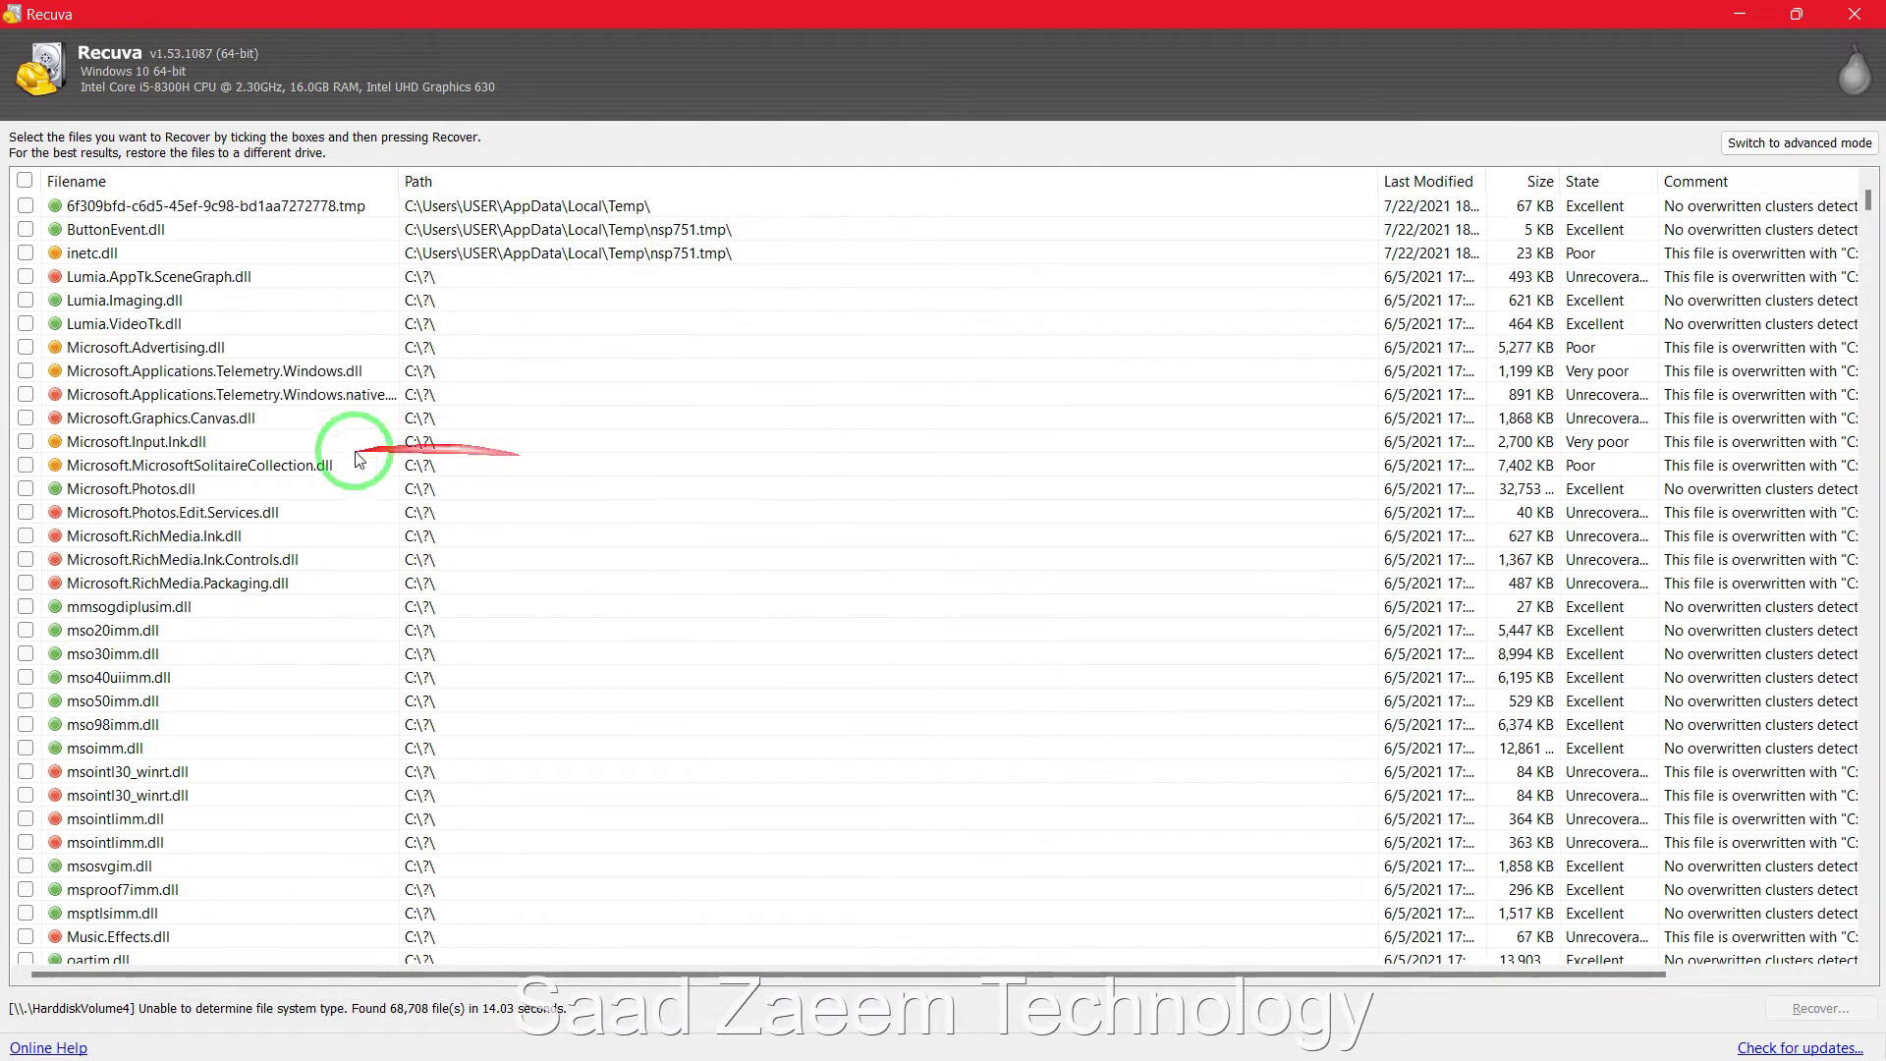
Look through the deleted files in the scan results, highlighting entries from Microsoft.Photos.dll down to Music.Effects.dll.
left_click(167, 491)
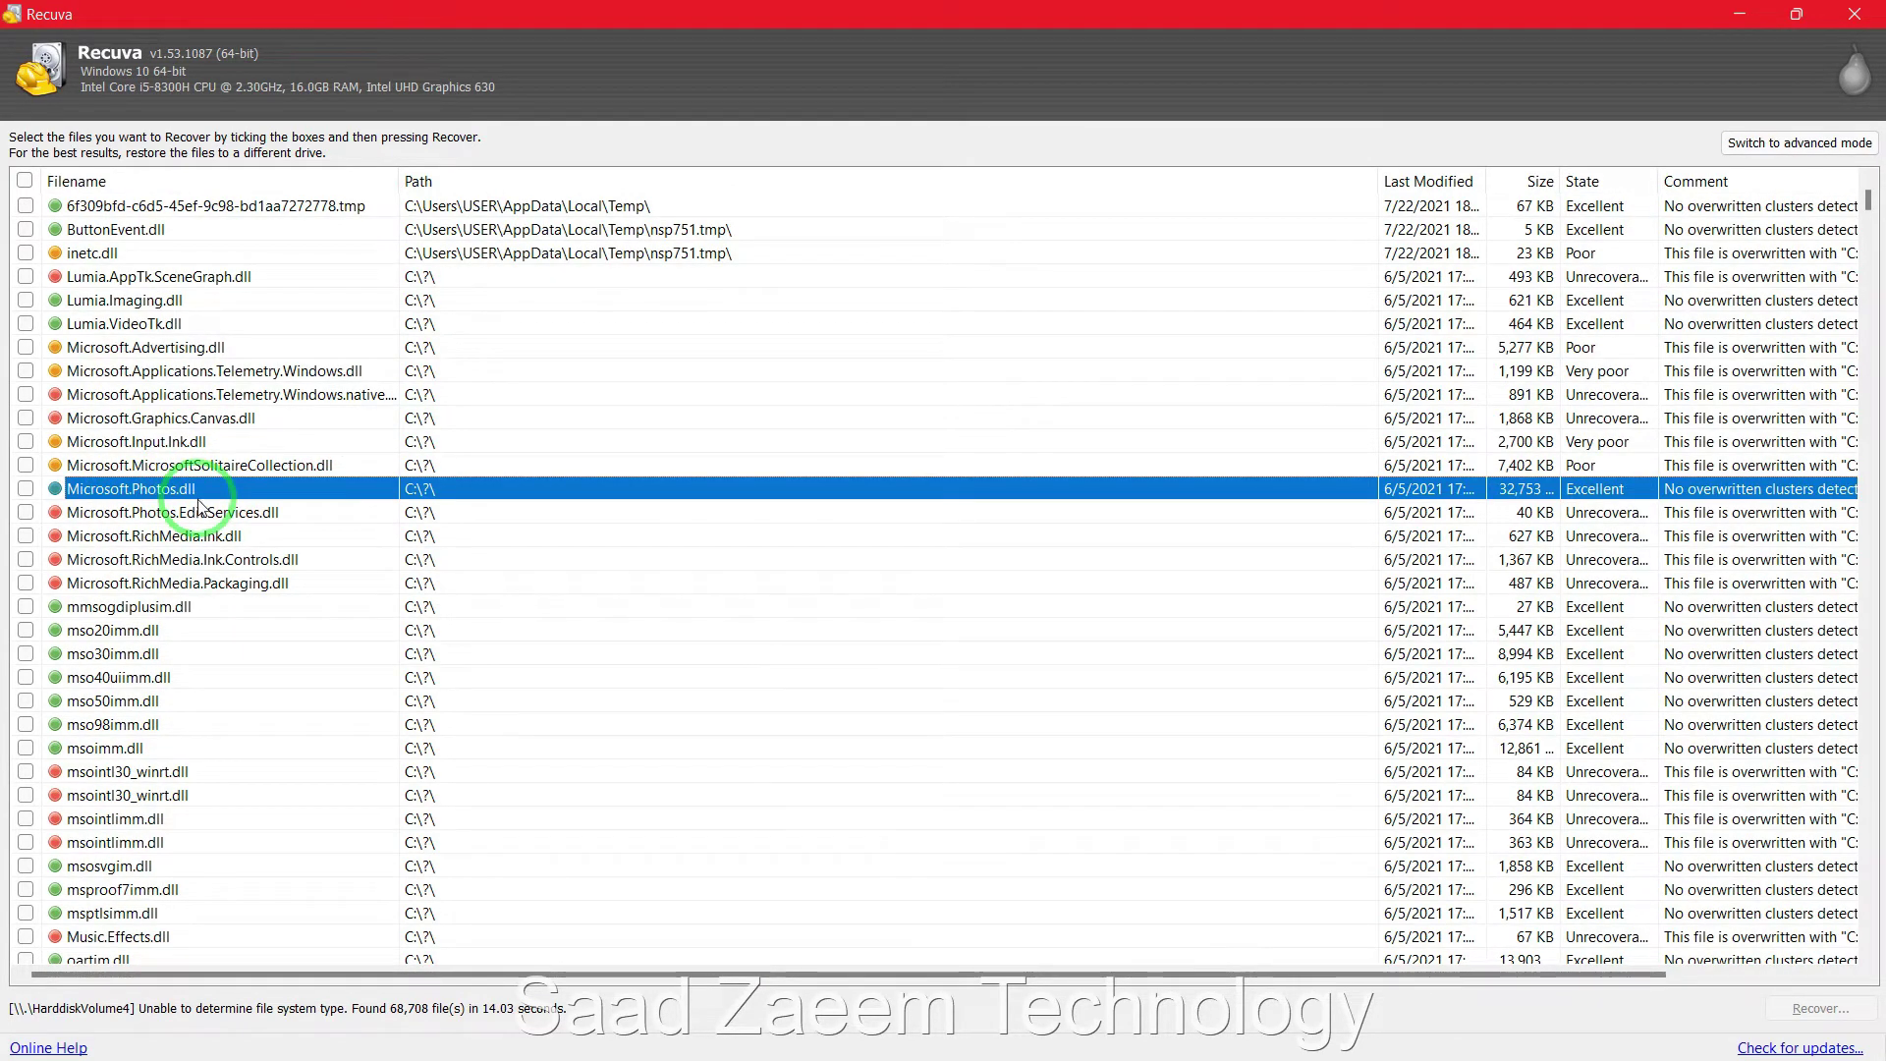
left_click(157, 518)
left_click(106, 538)
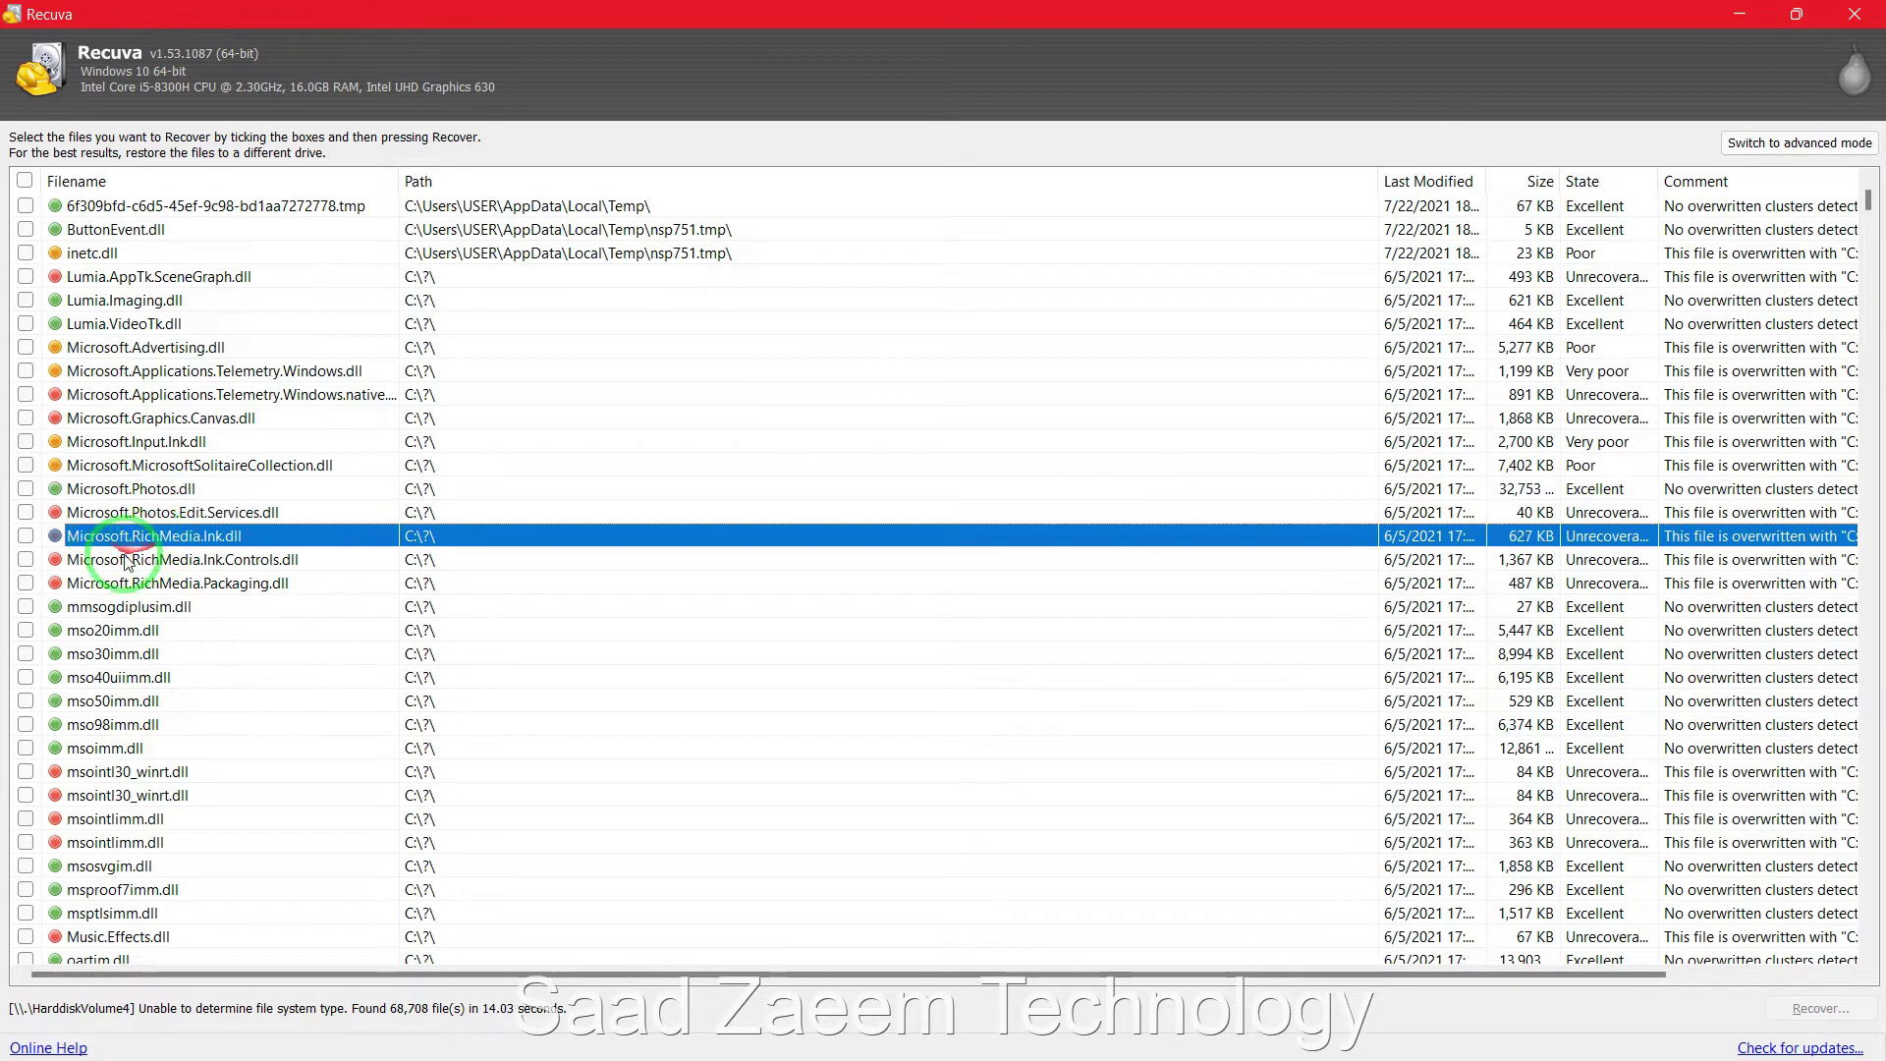
left_click(113, 559)
left_click(167, 584)
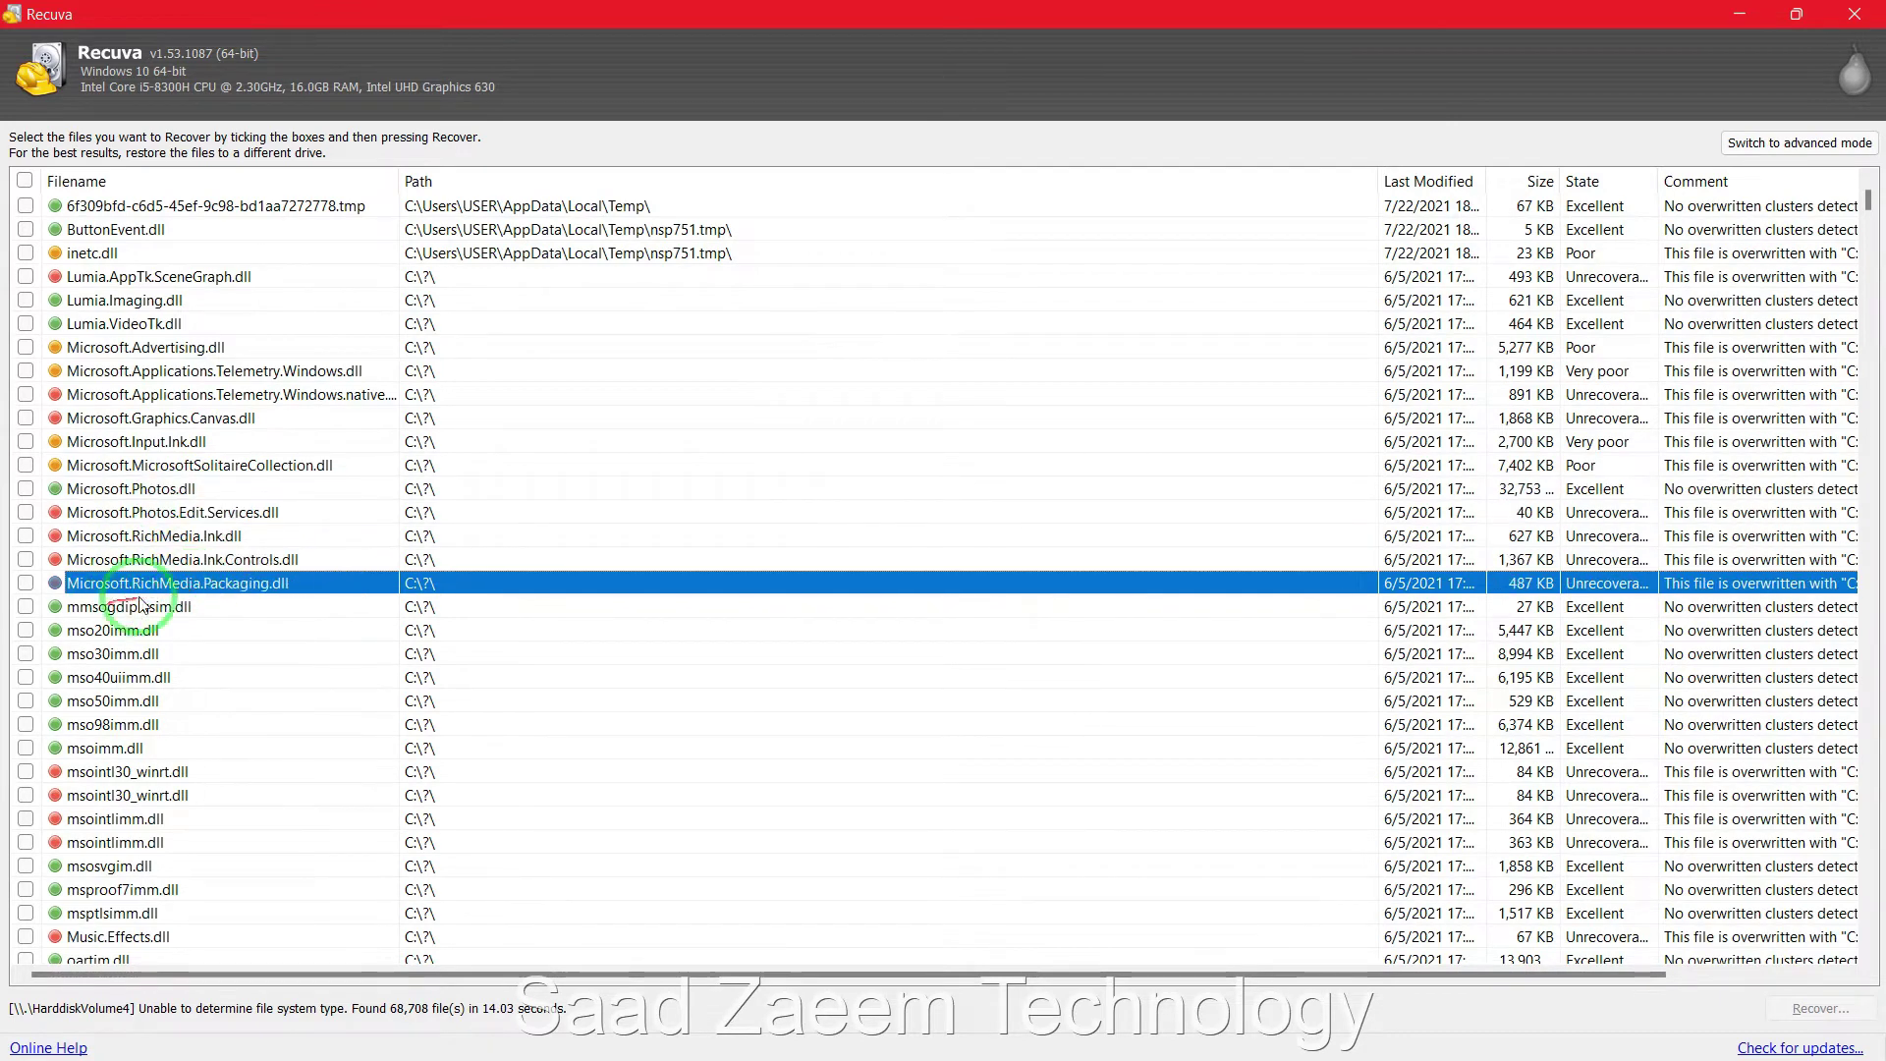
left_click(169, 562)
left_click(165, 537)
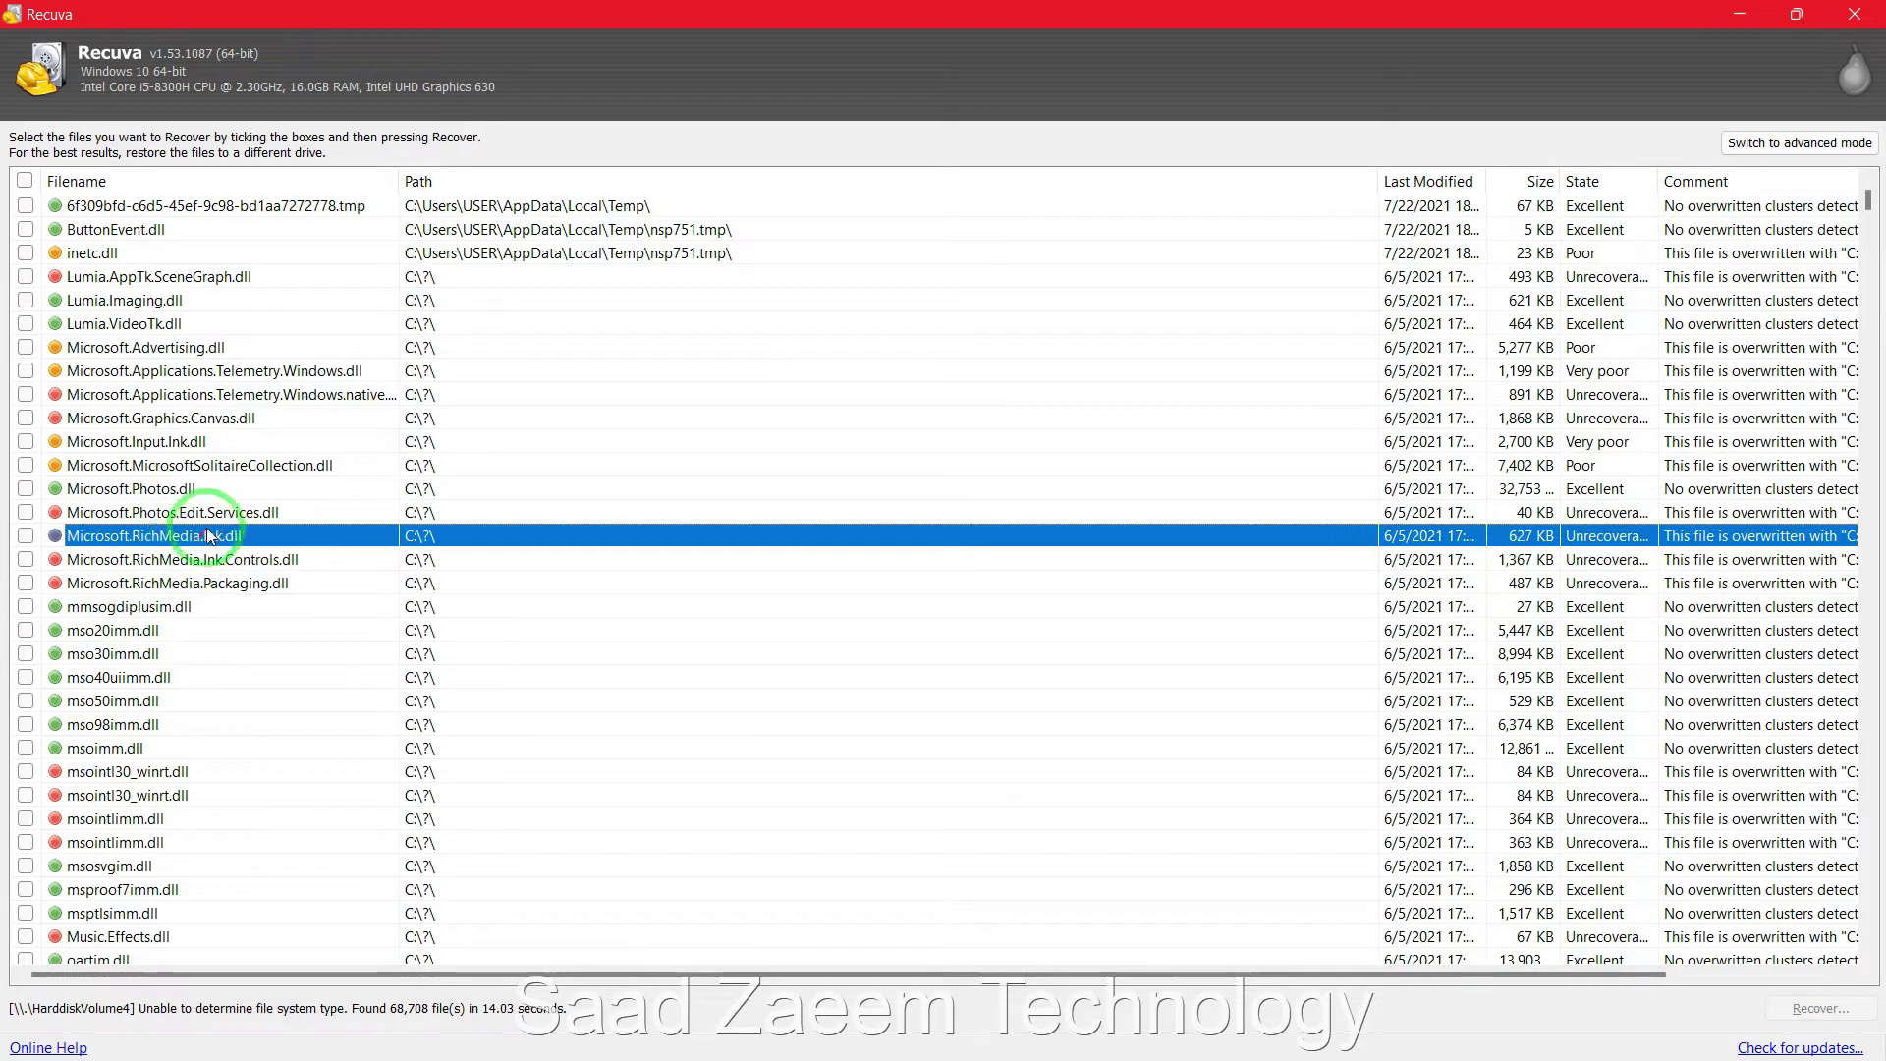
scroll(224, 518, "down", 3)
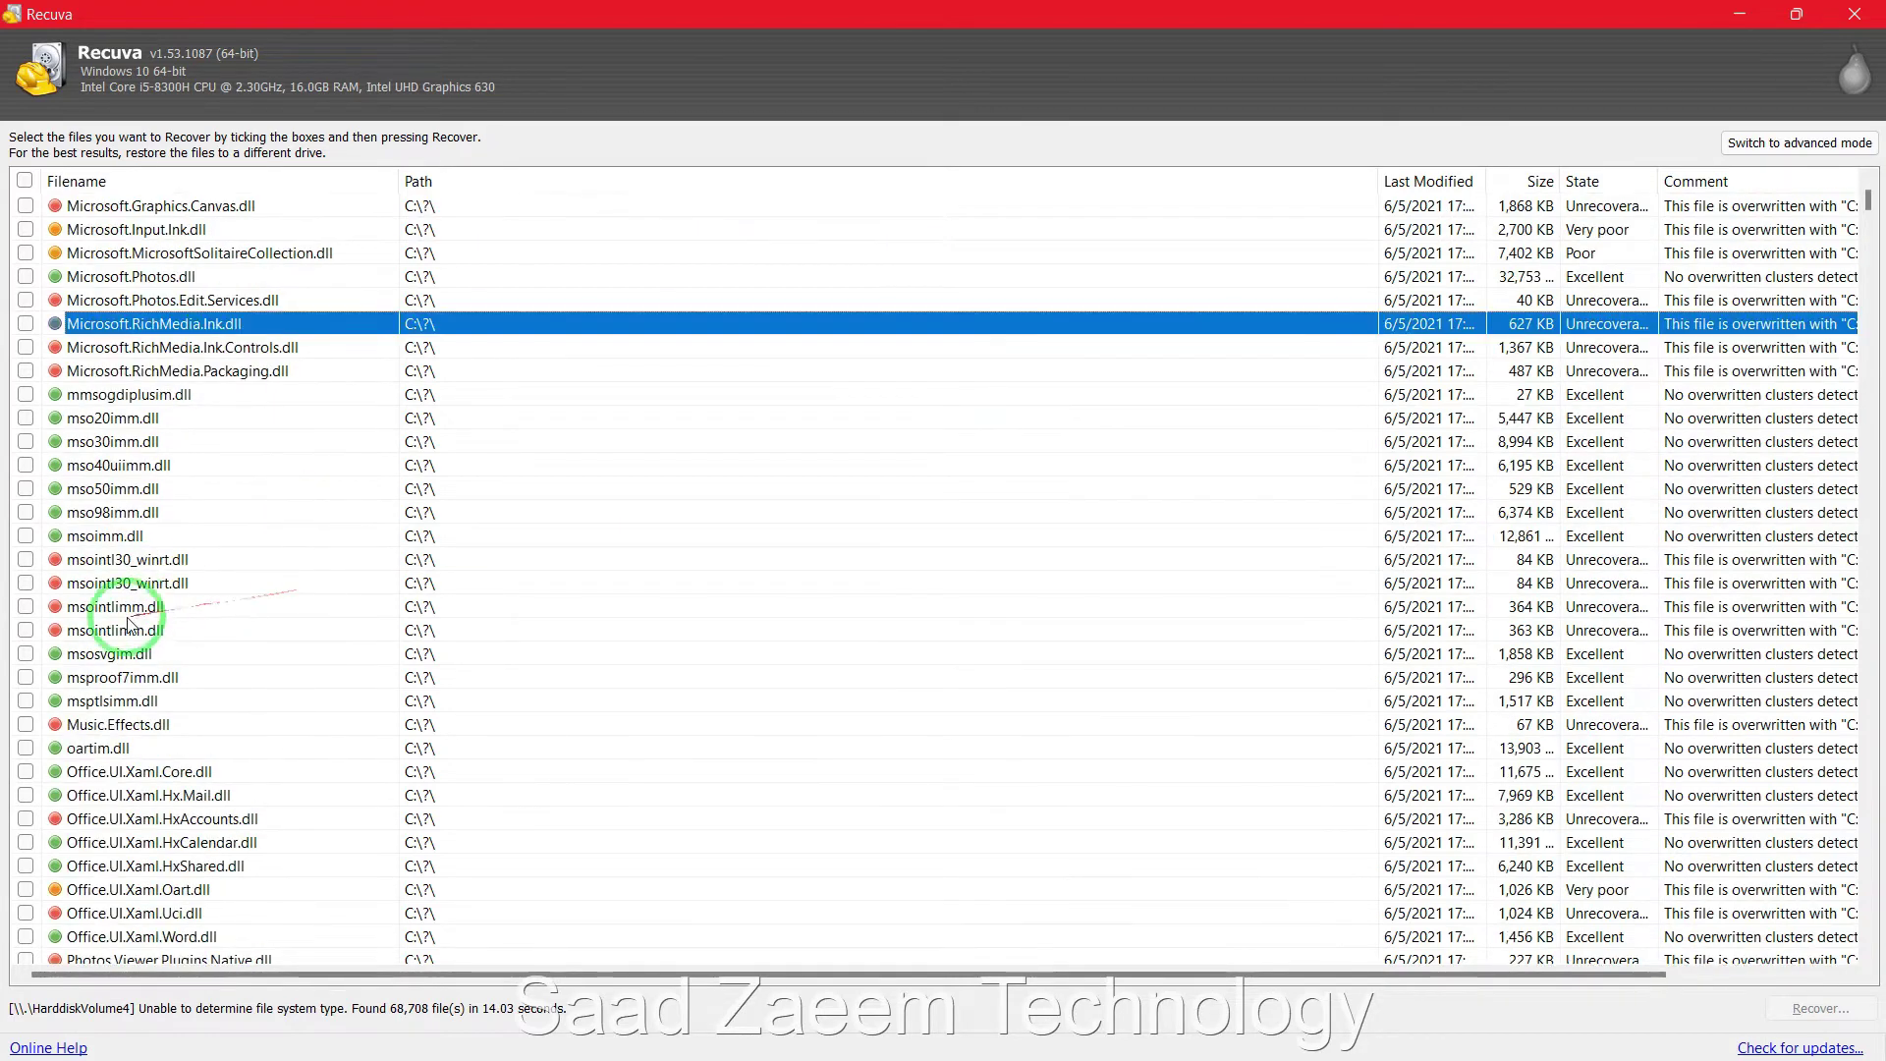
left_click(95, 727)
scroll(108, 736, "down", 5)
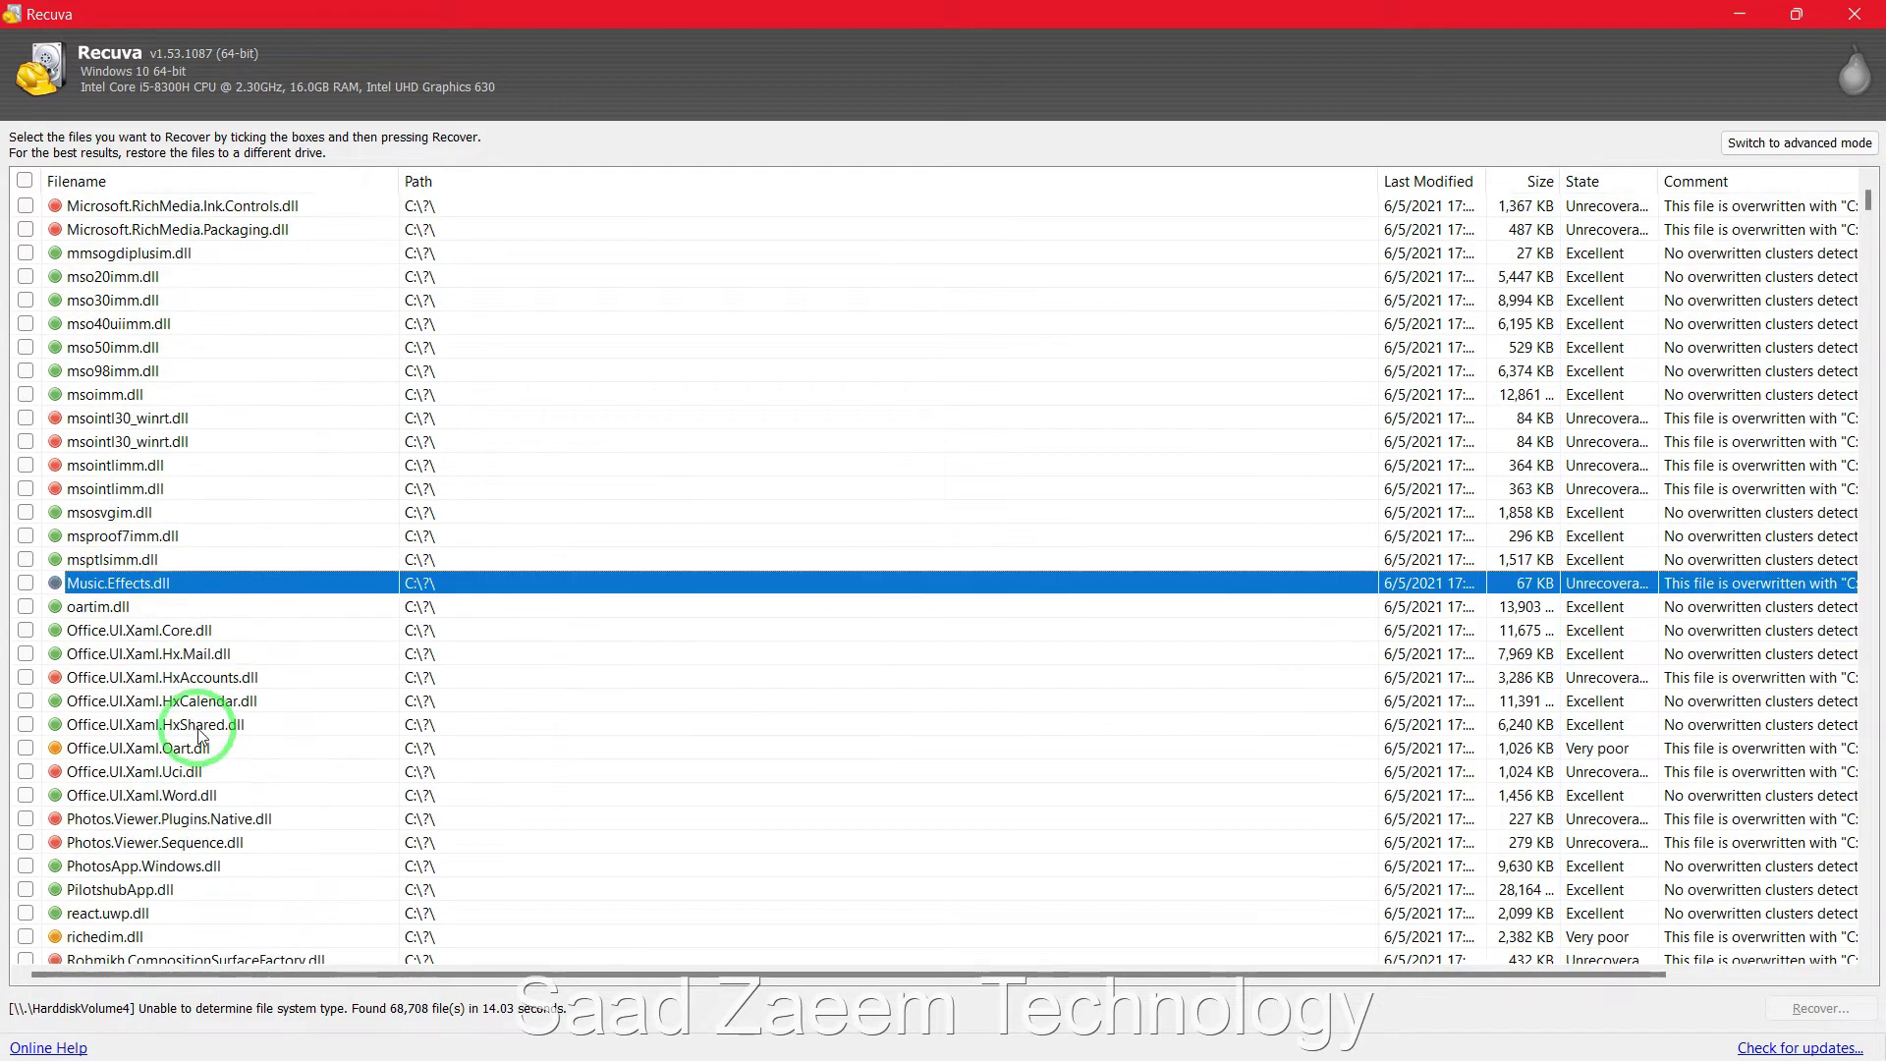
Look further through the deleted files in the scan results, from Photos.Viewer.Sequence.dll down to the PNG images.
left_click(147, 632)
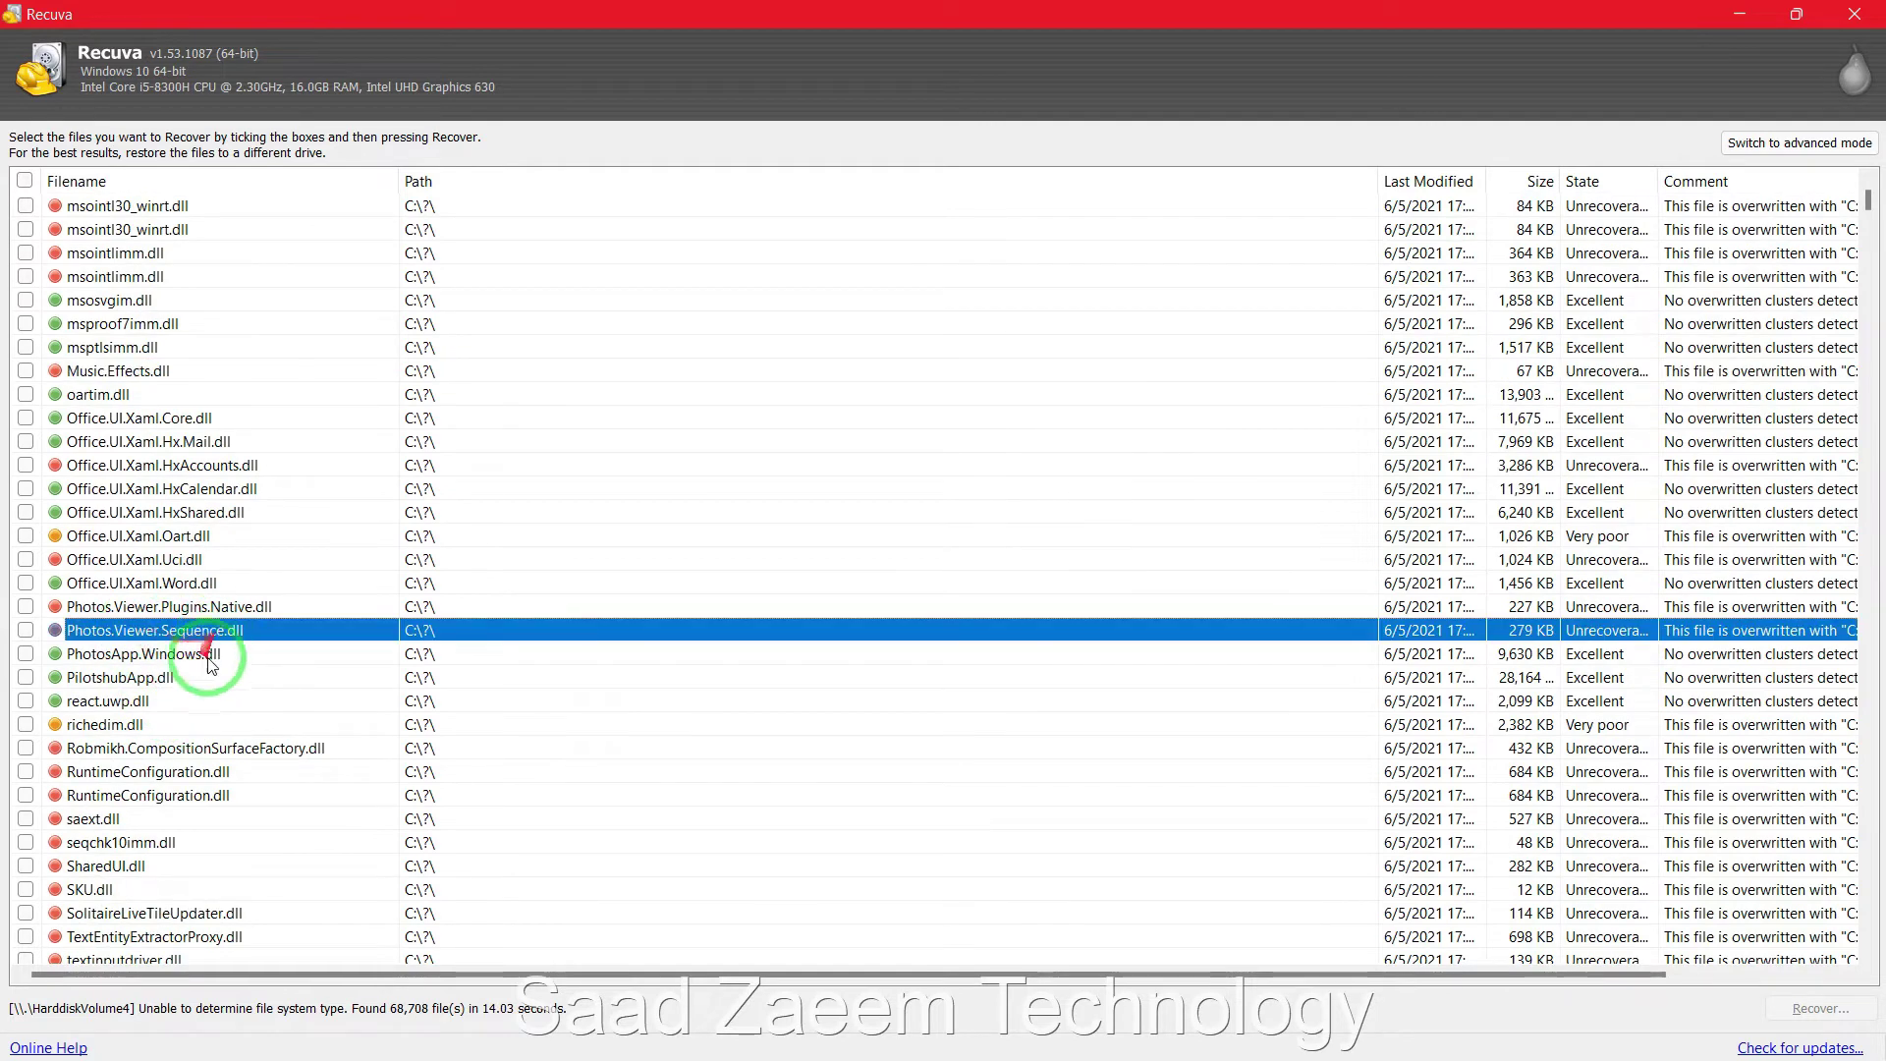
scroll(211, 694, "down", 5)
scroll(214, 696, "down", 5)
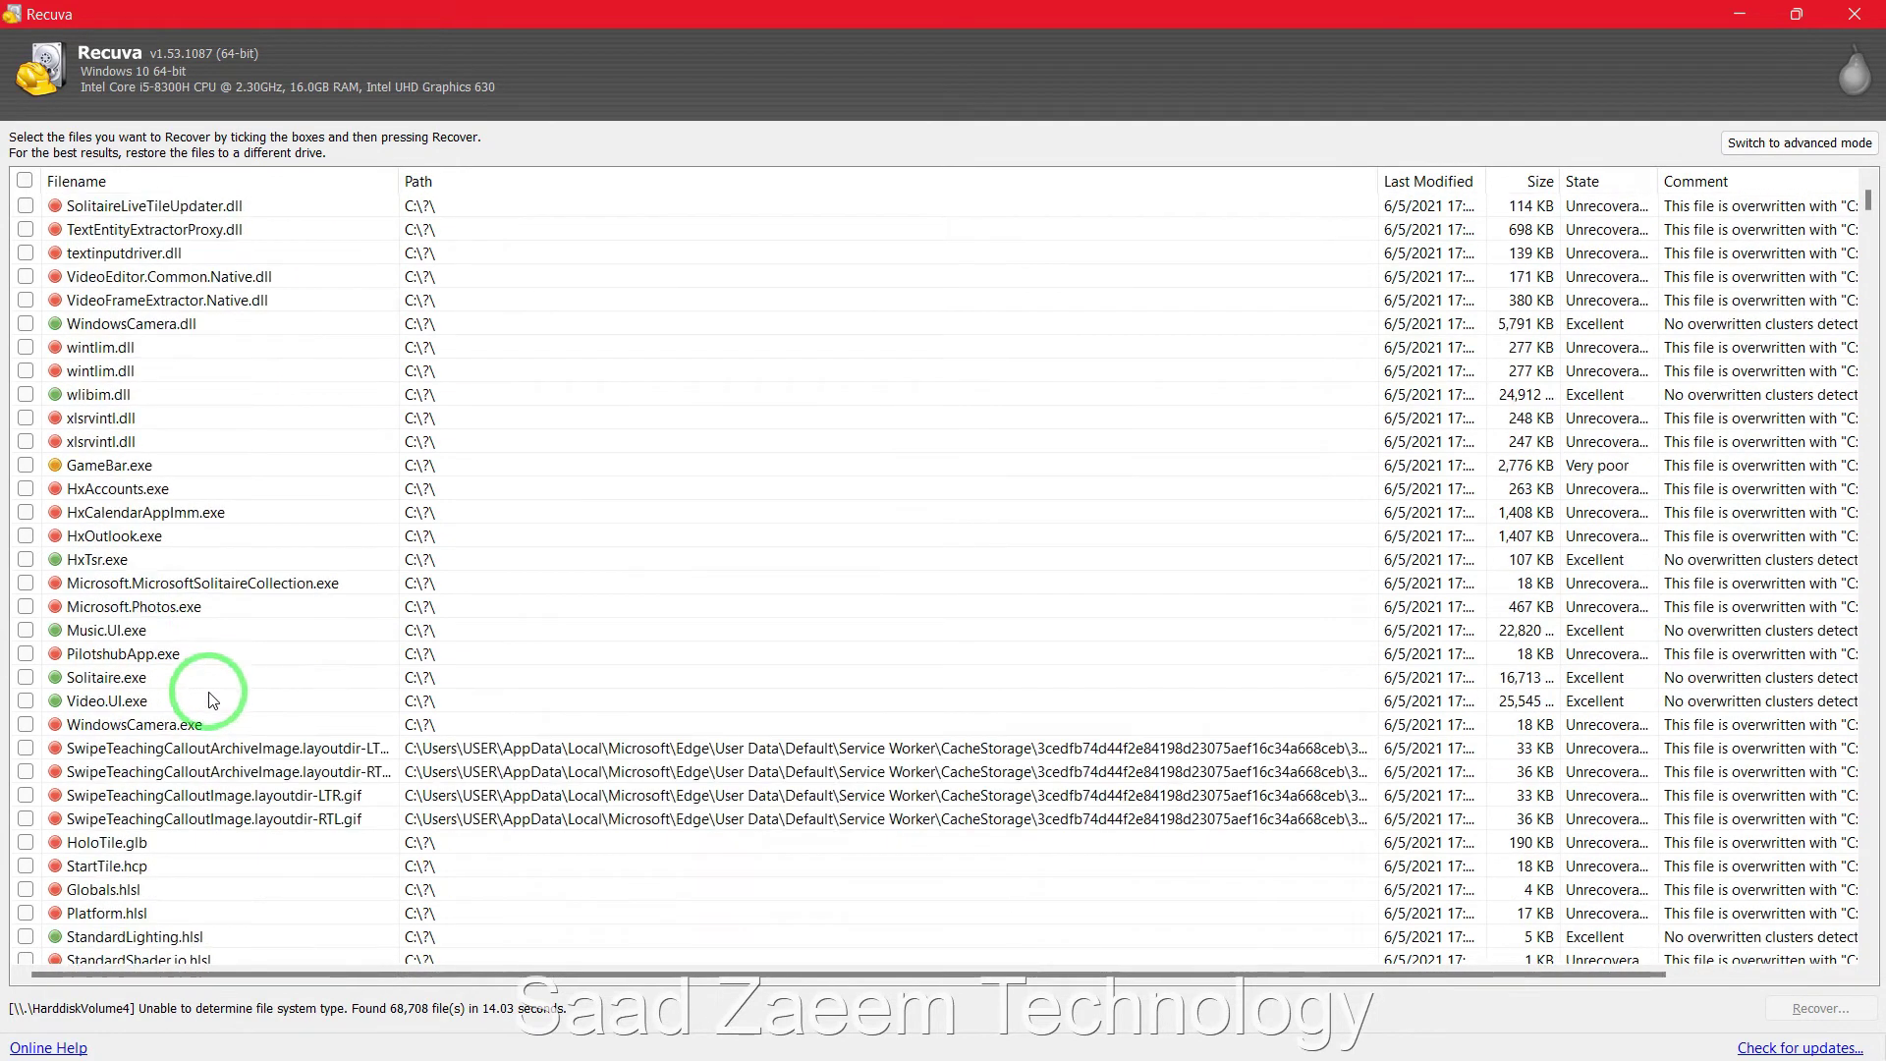
left_click(121, 703)
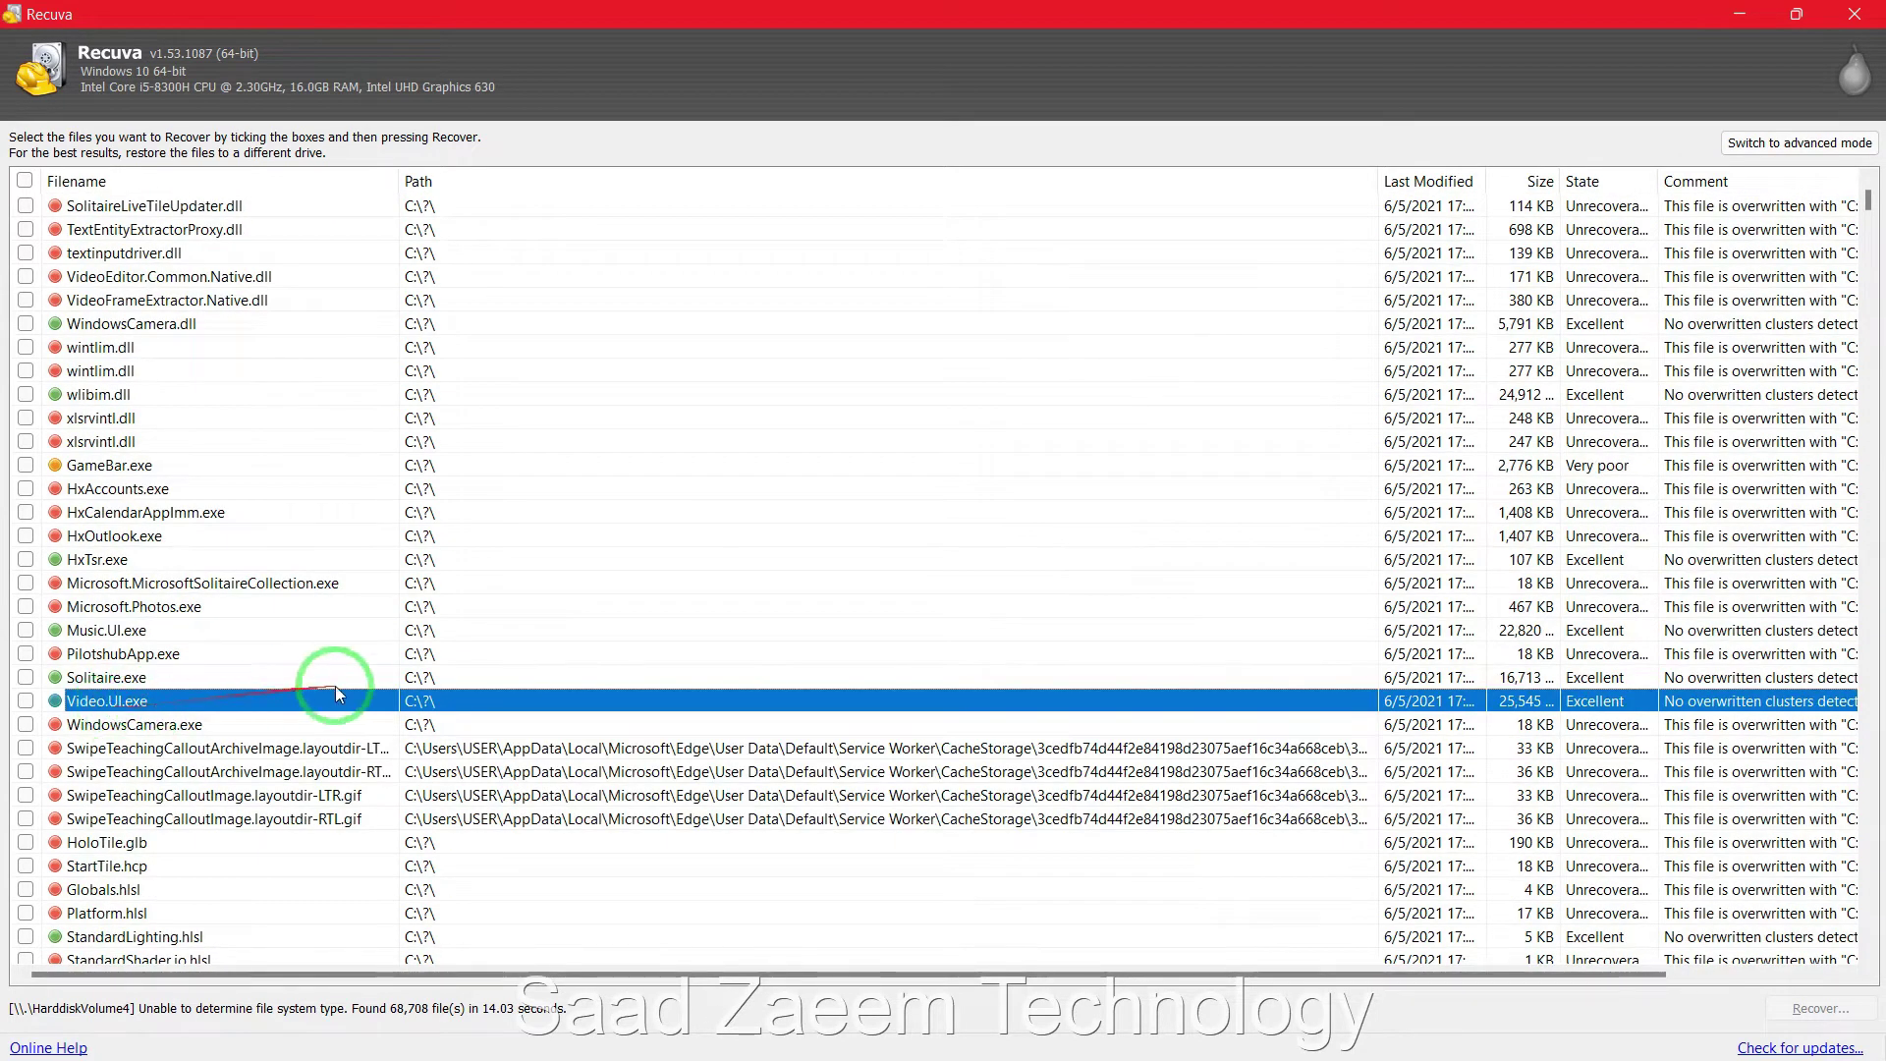
scroll(337, 694, "down", 4)
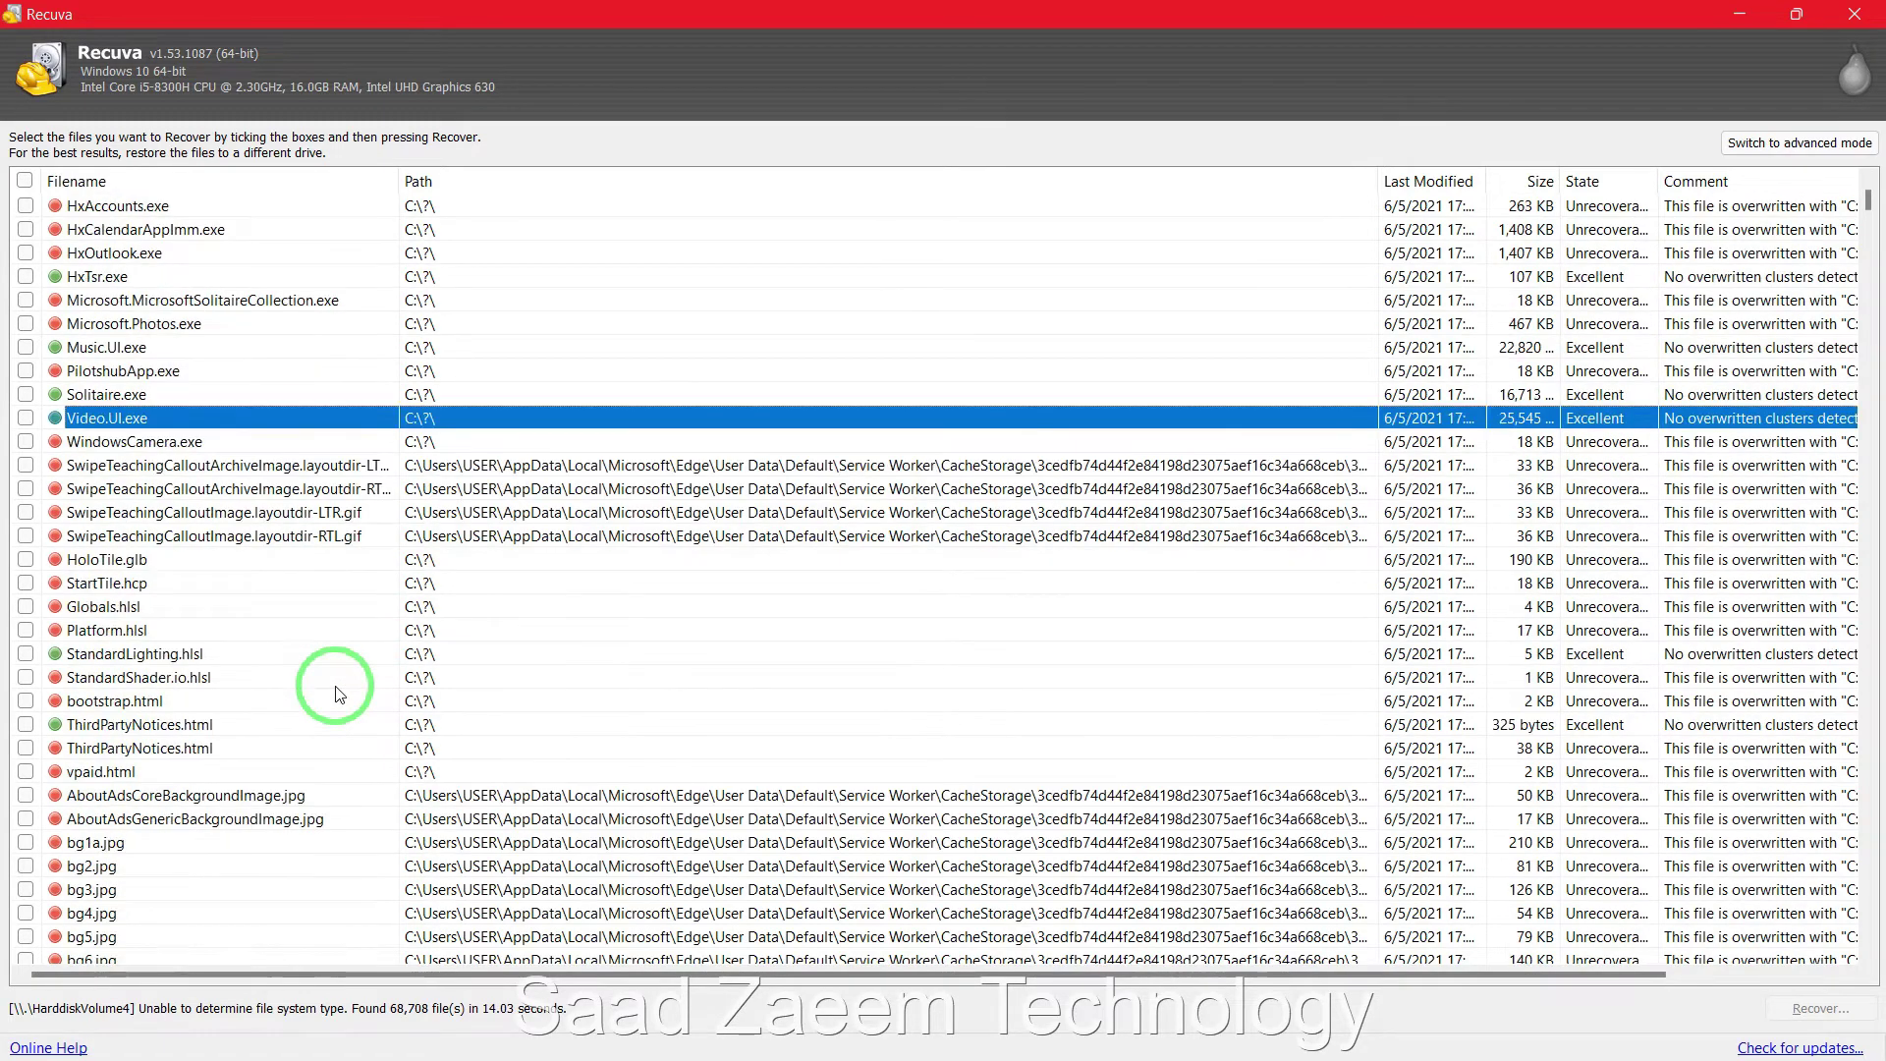
scroll(337, 694, "down", 2)
scroll(337, 694, "down", 5)
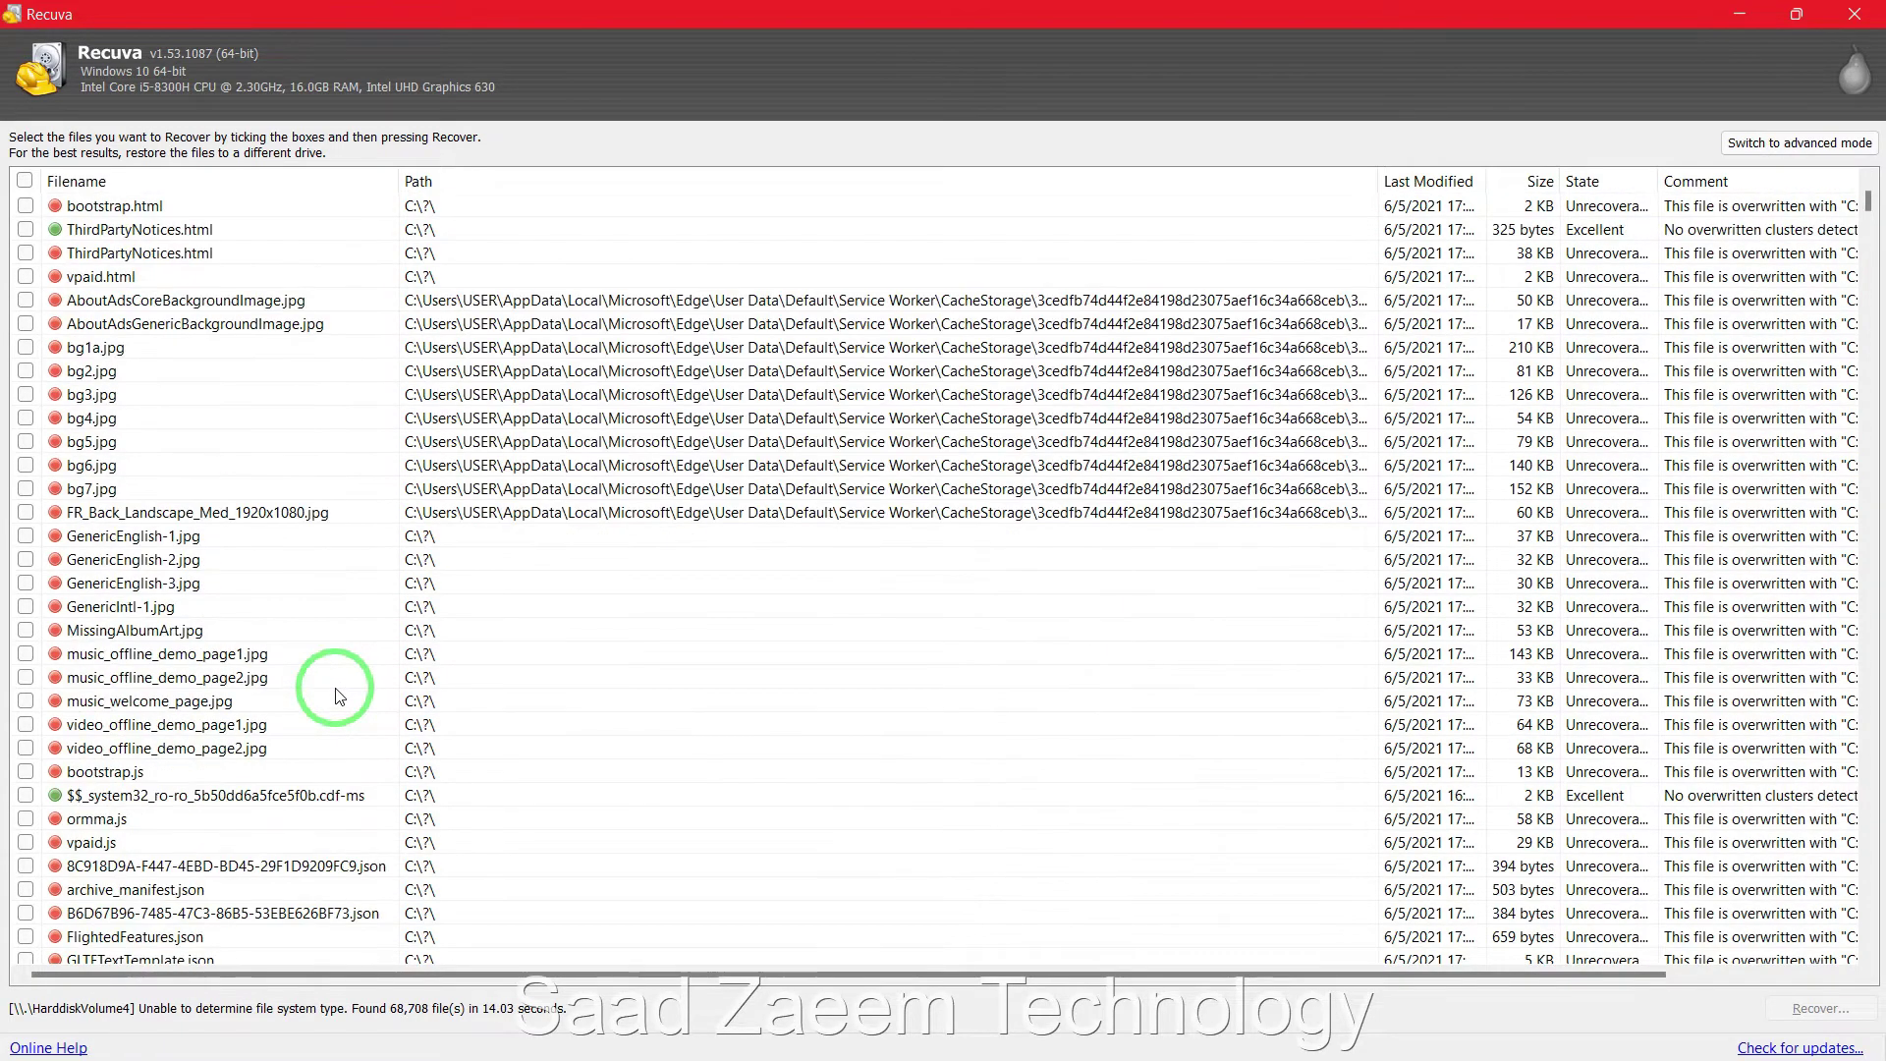
scroll(337, 693, "down", 7)
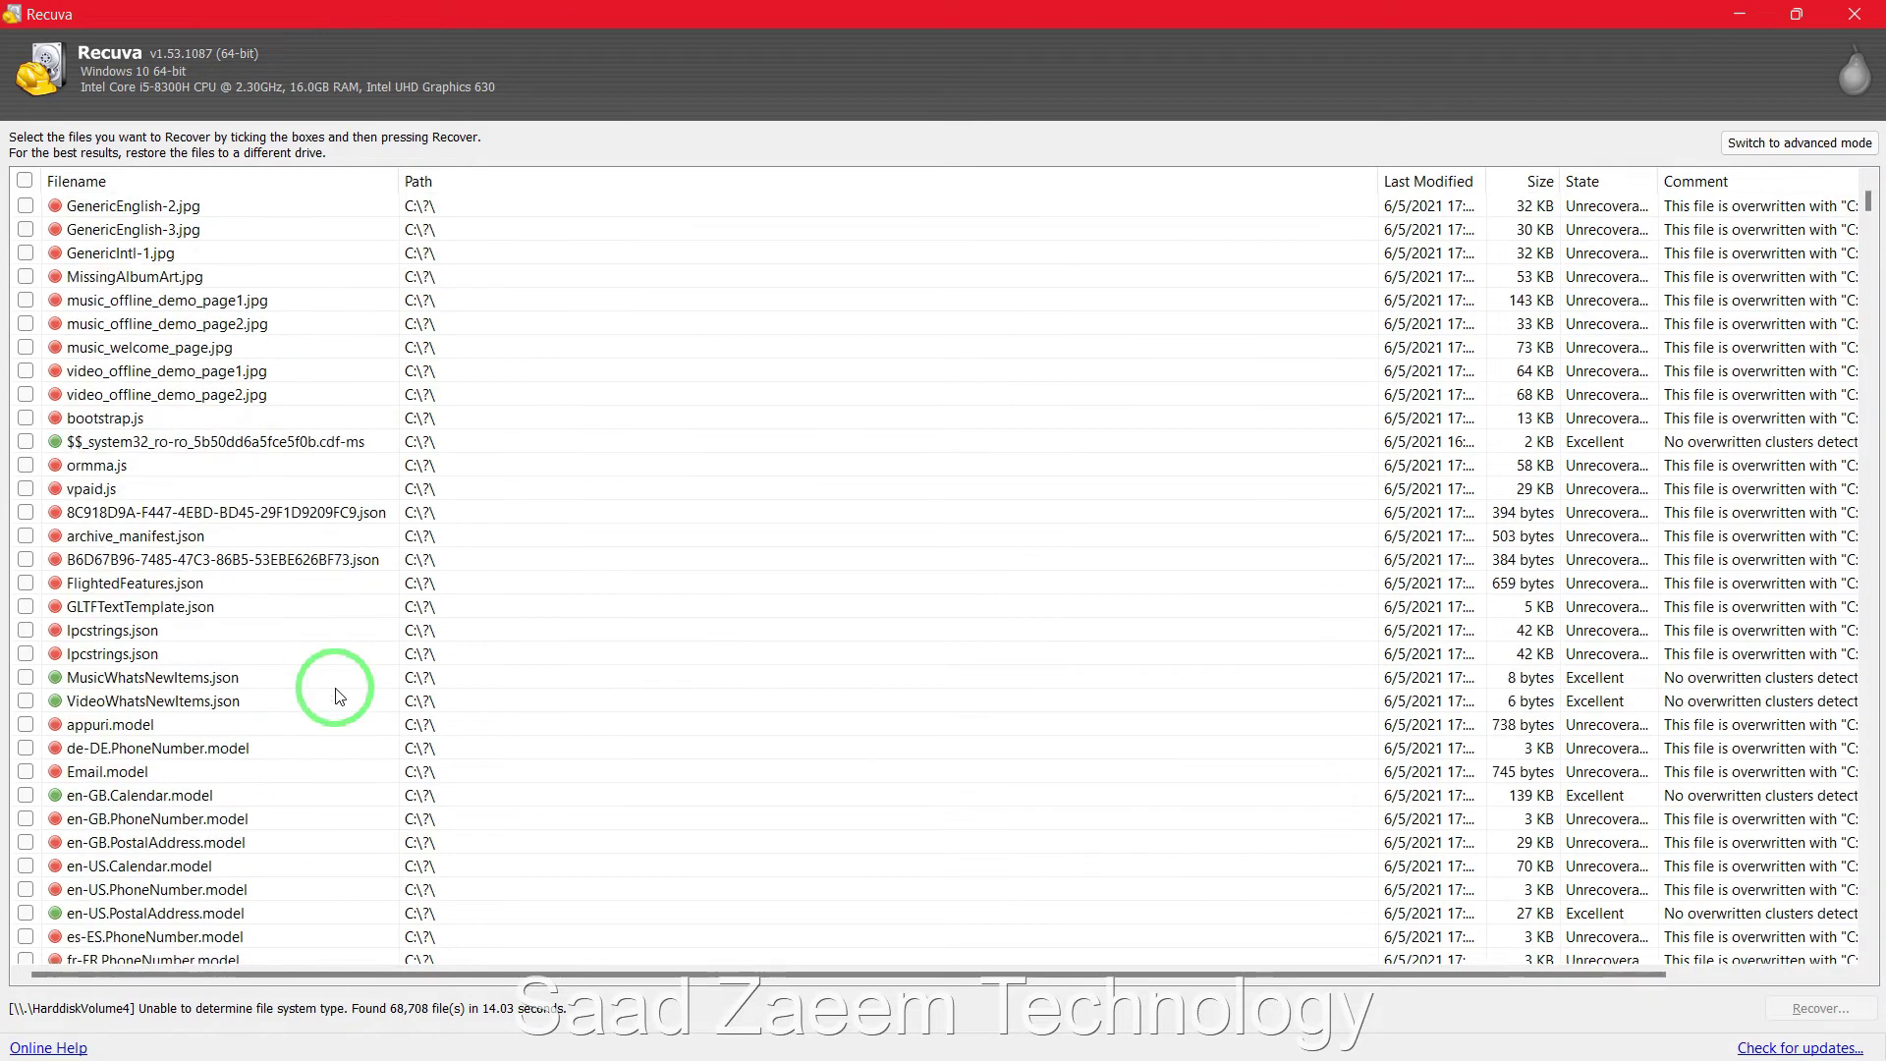
scroll(337, 695, "down", 7)
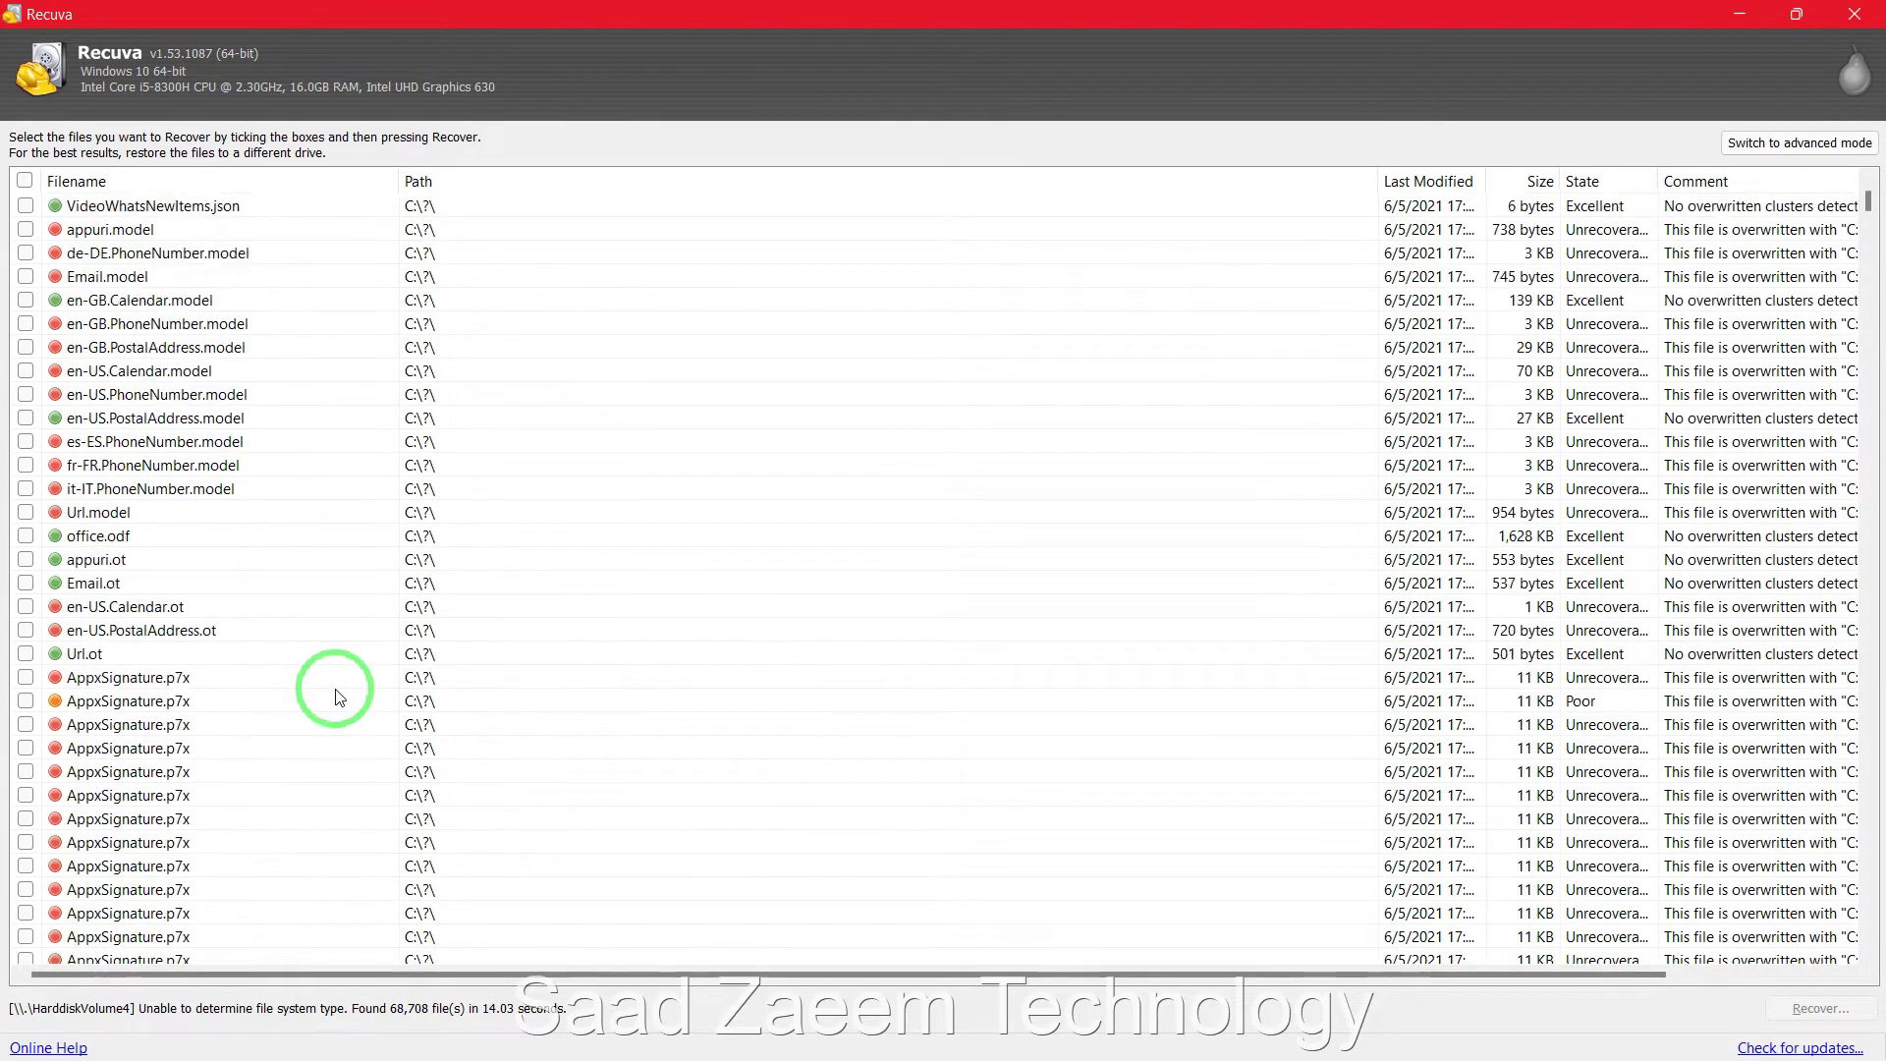
scroll(337, 696, "down", 1)
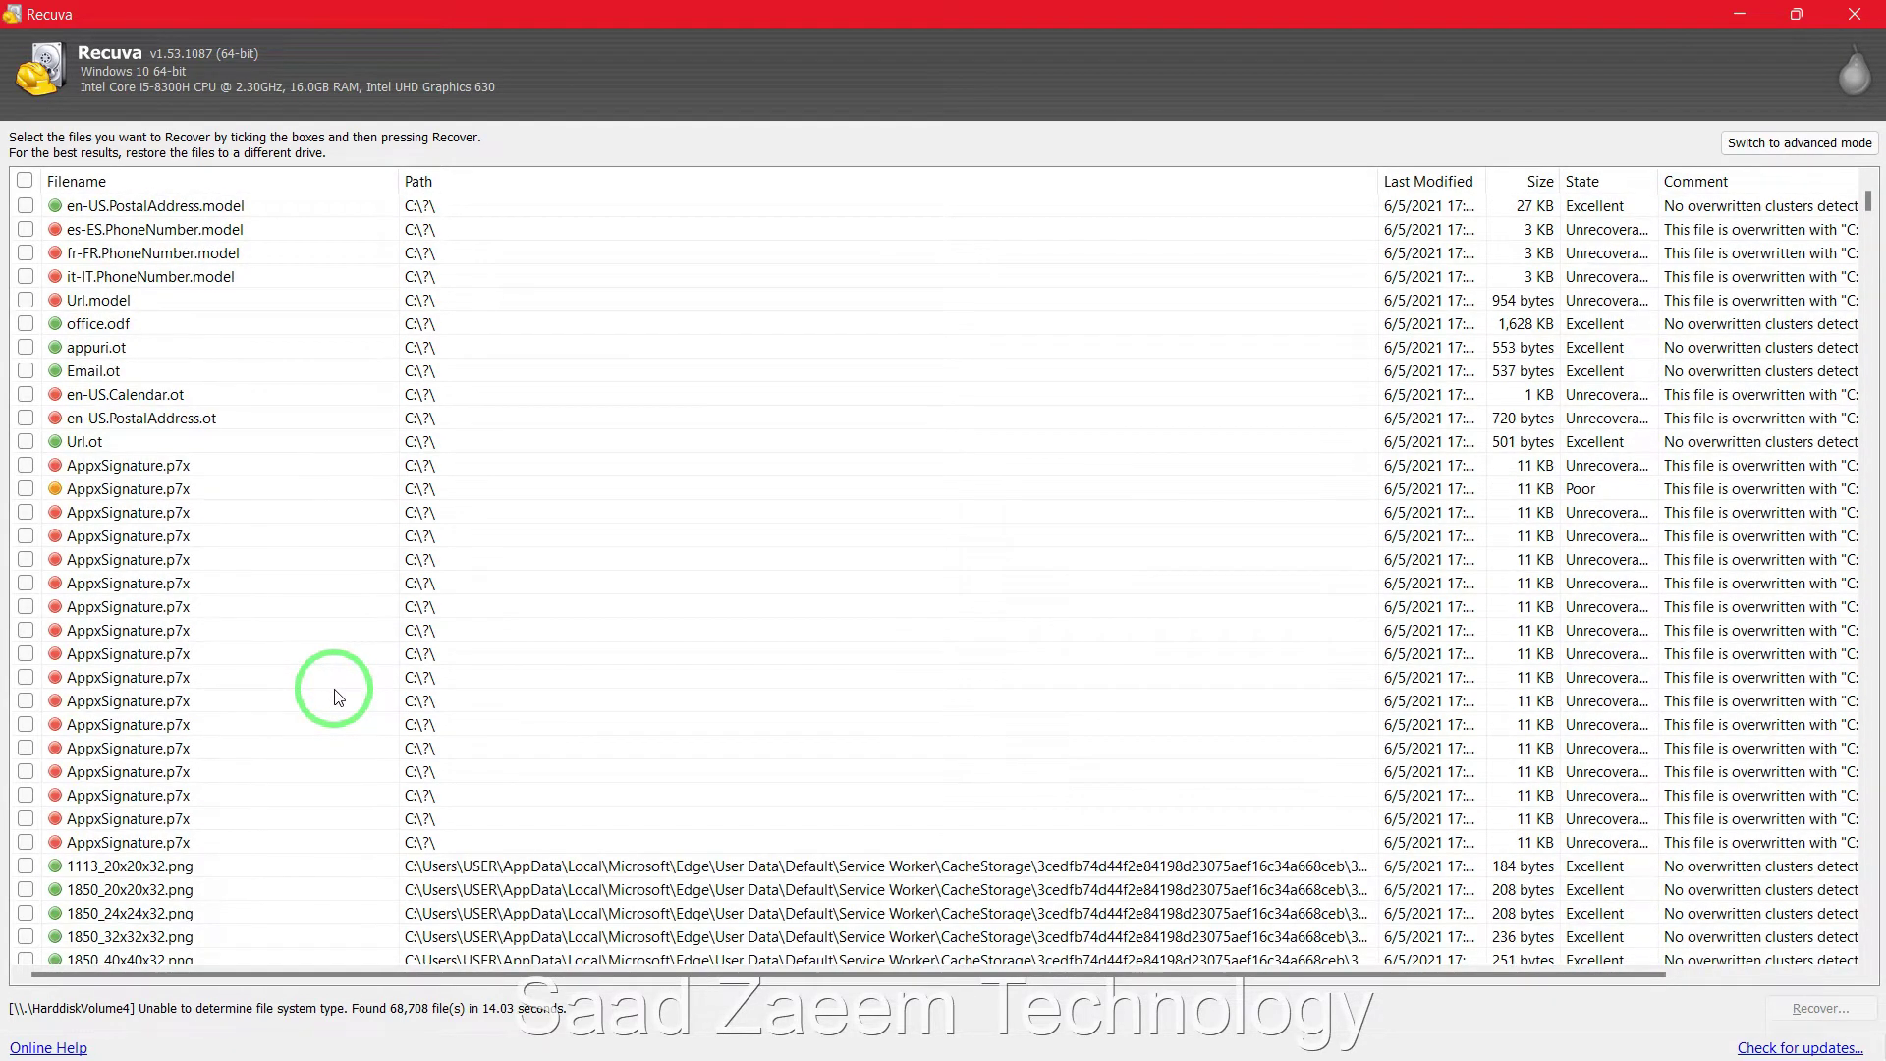
scroll(337, 696, "down", 5)
scroll(334, 695, "down", 3)
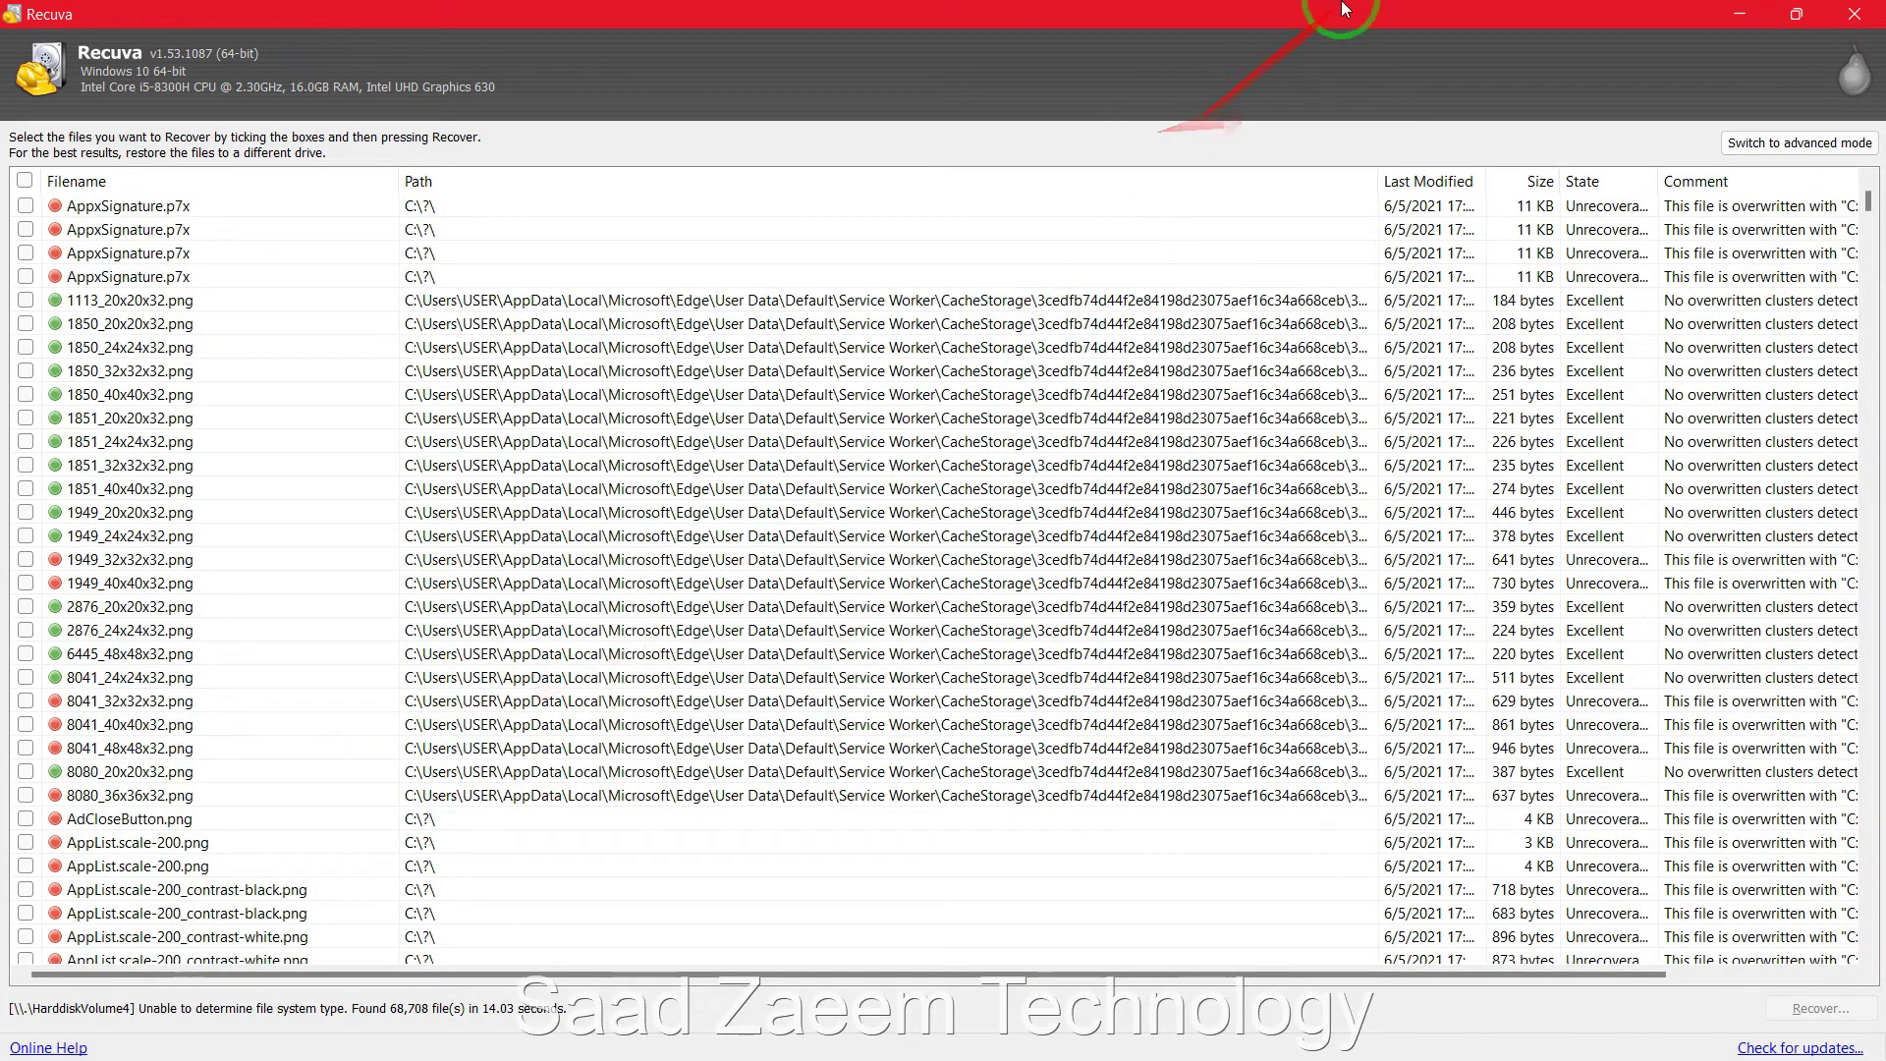
Widen the State column of the scan results to show the full recovery state of each file.
scroll(1299, 555, "down", 1)
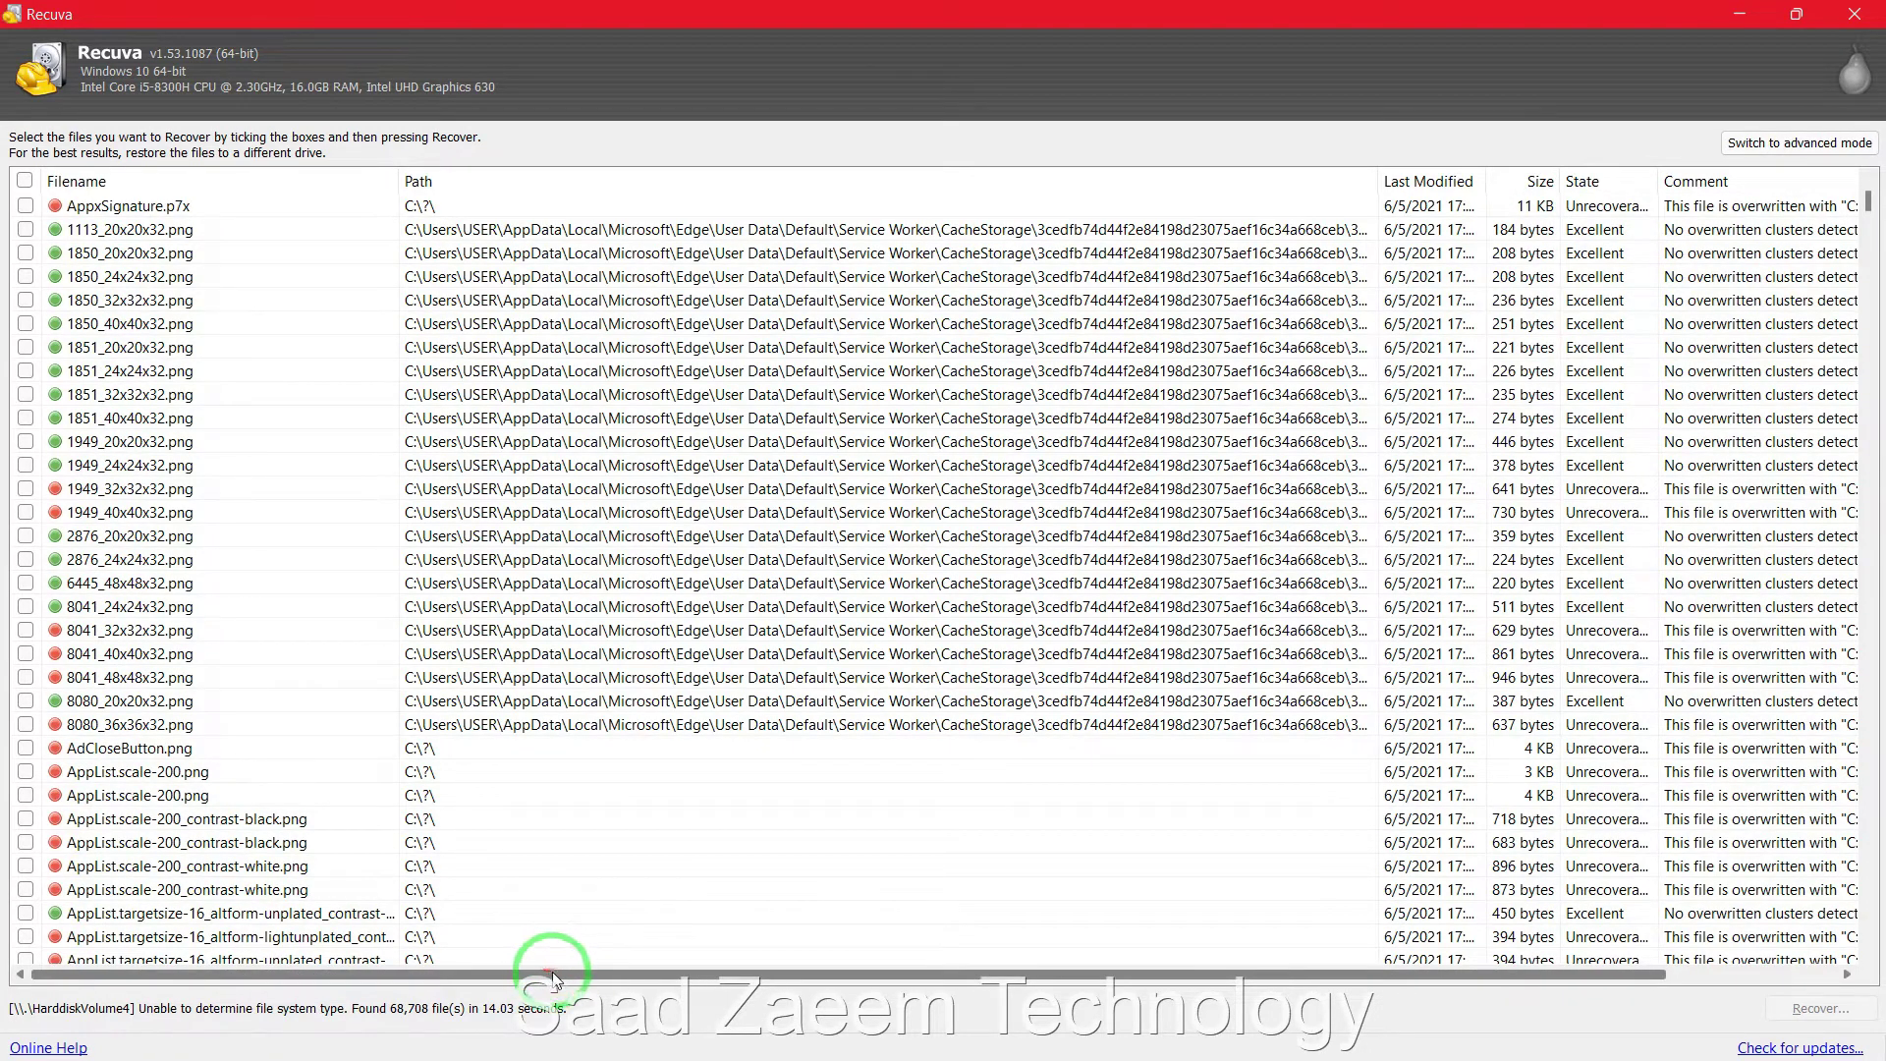
left_click_drag(550, 977, 806, 977)
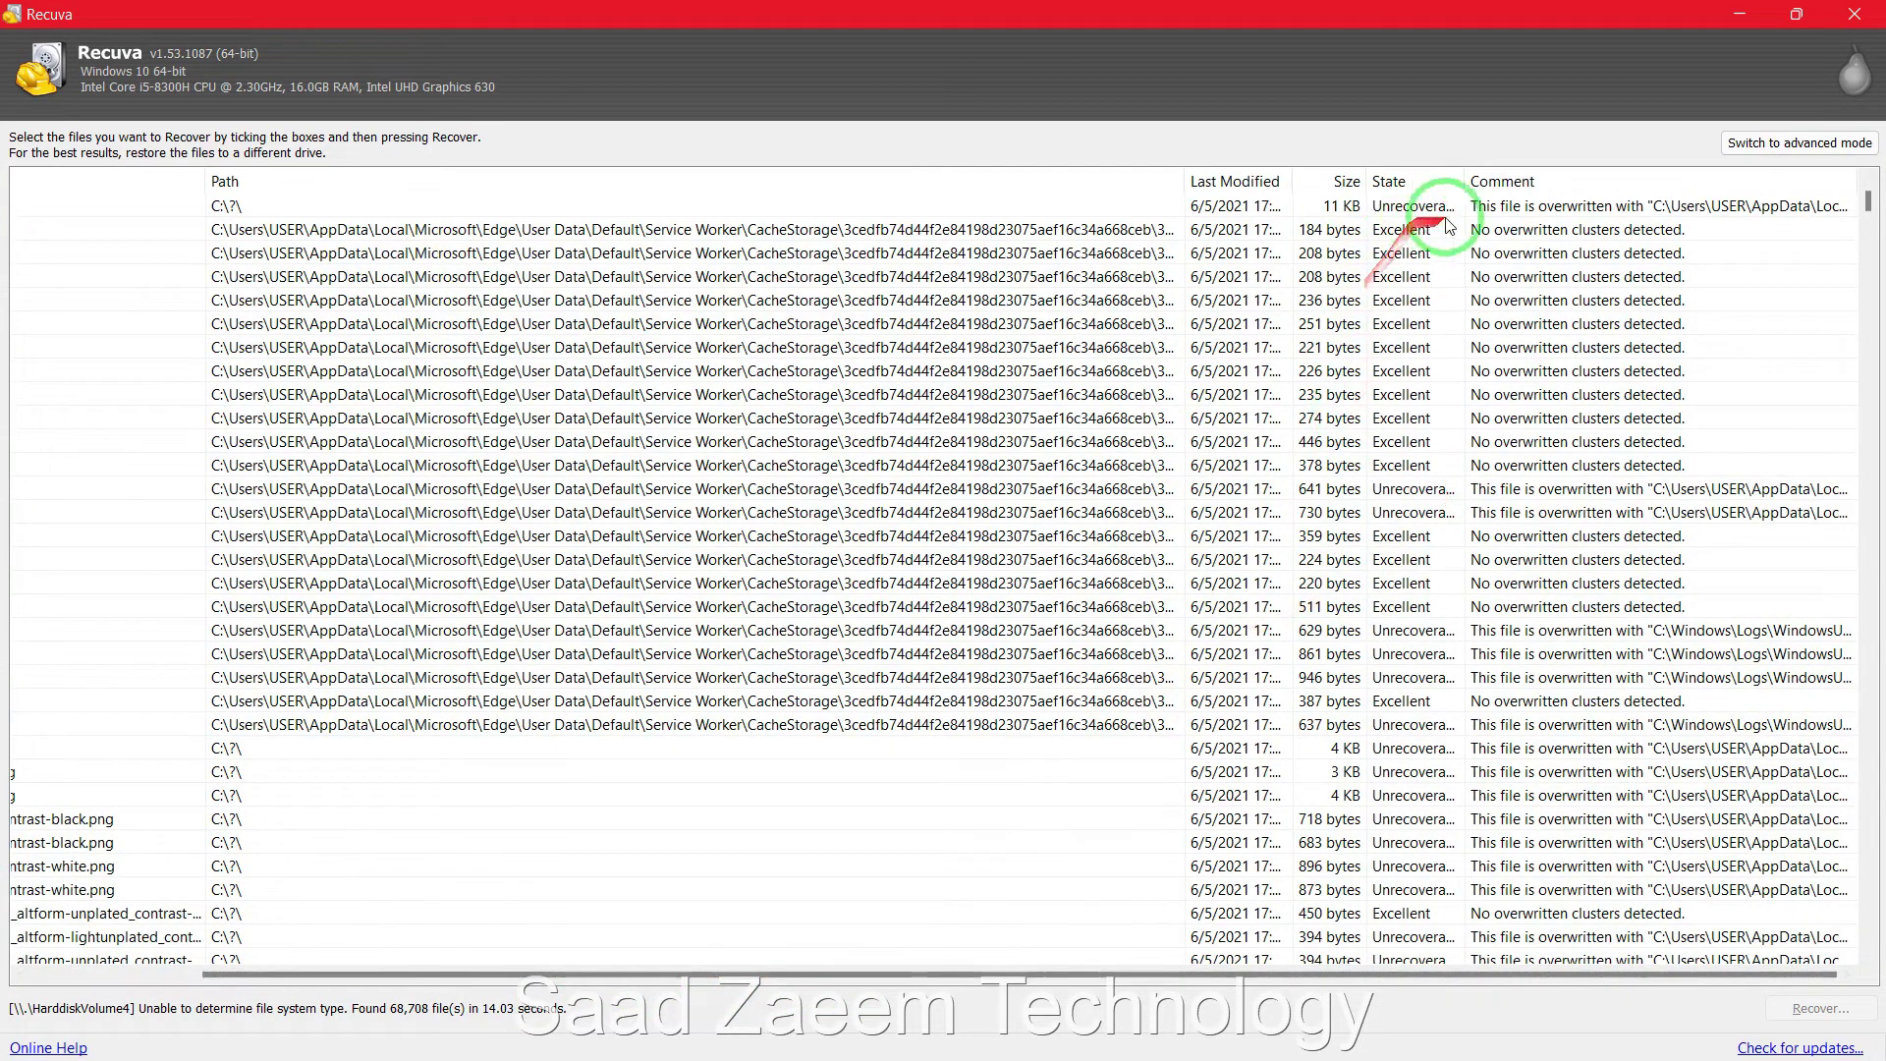
left_click_drag(1467, 185, 1574, 186)
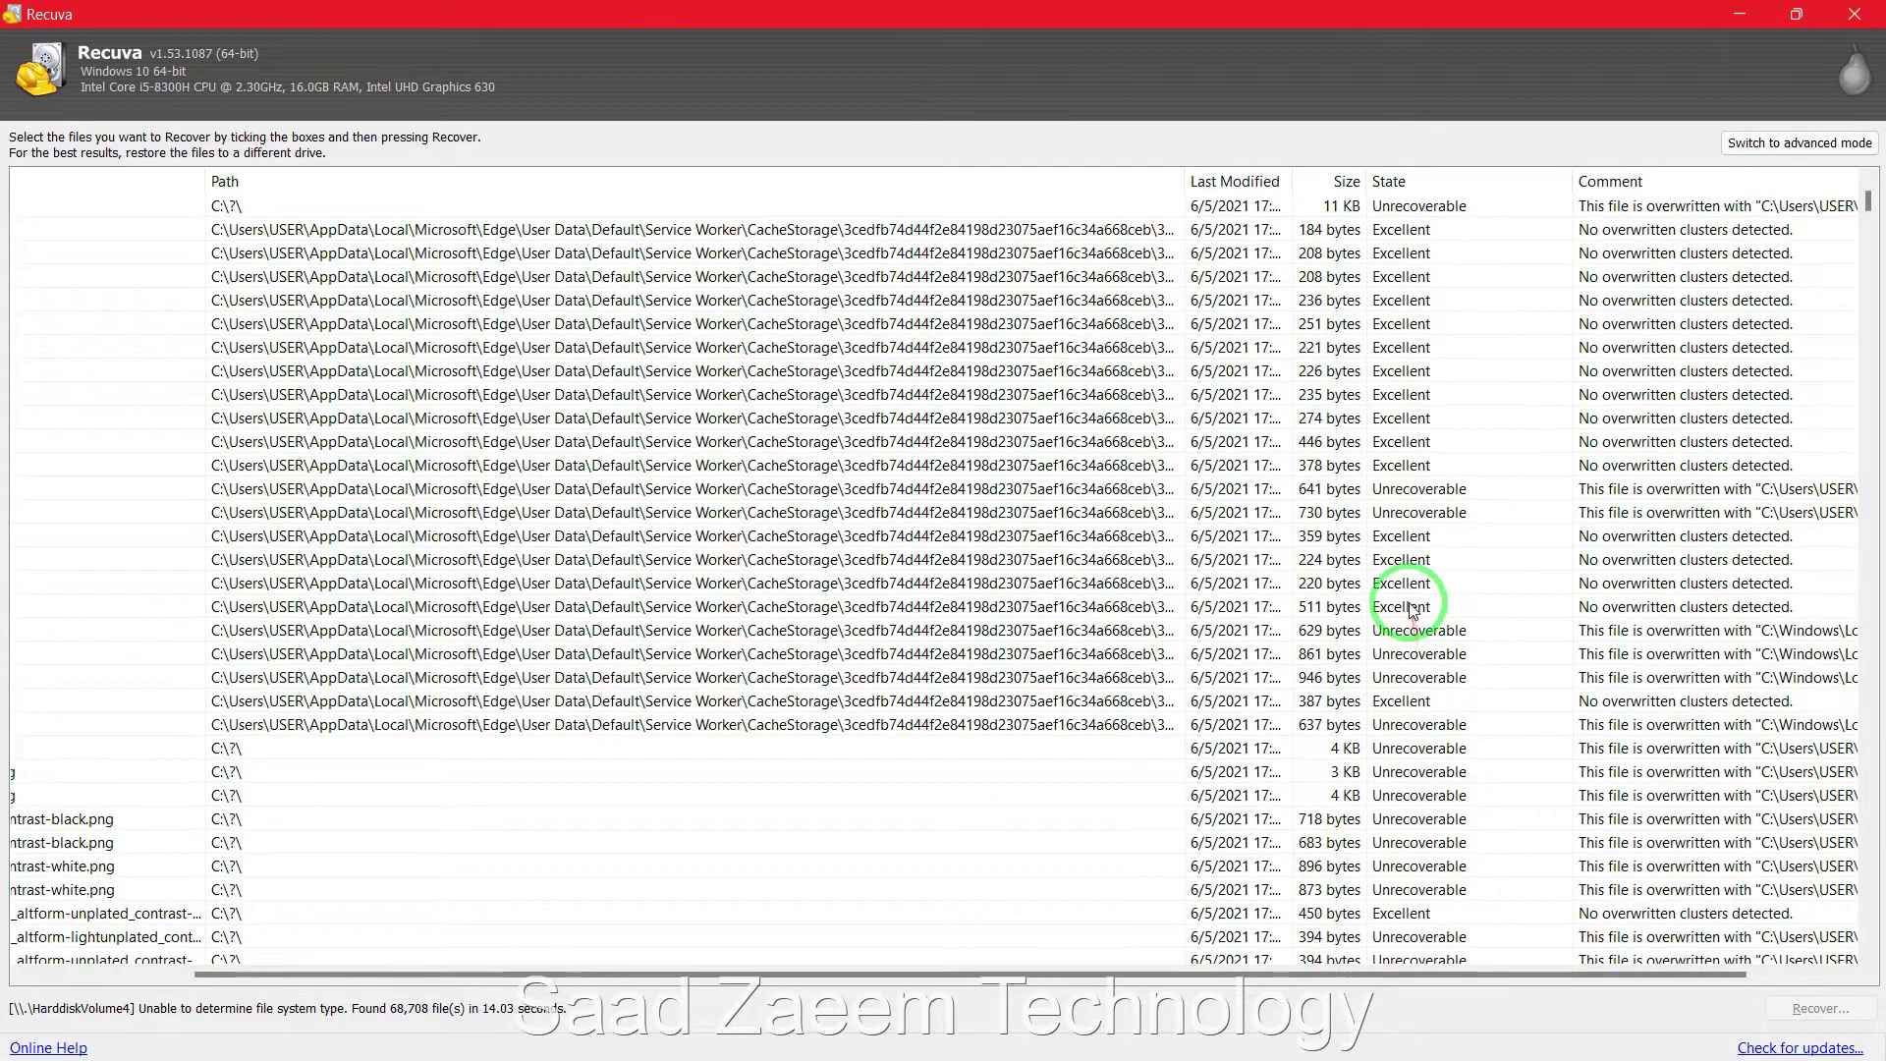
Examine the recovery states and comments of the files back up toward the lang .dll entries and Chrome files.
scroll(1412, 604, "up", 15)
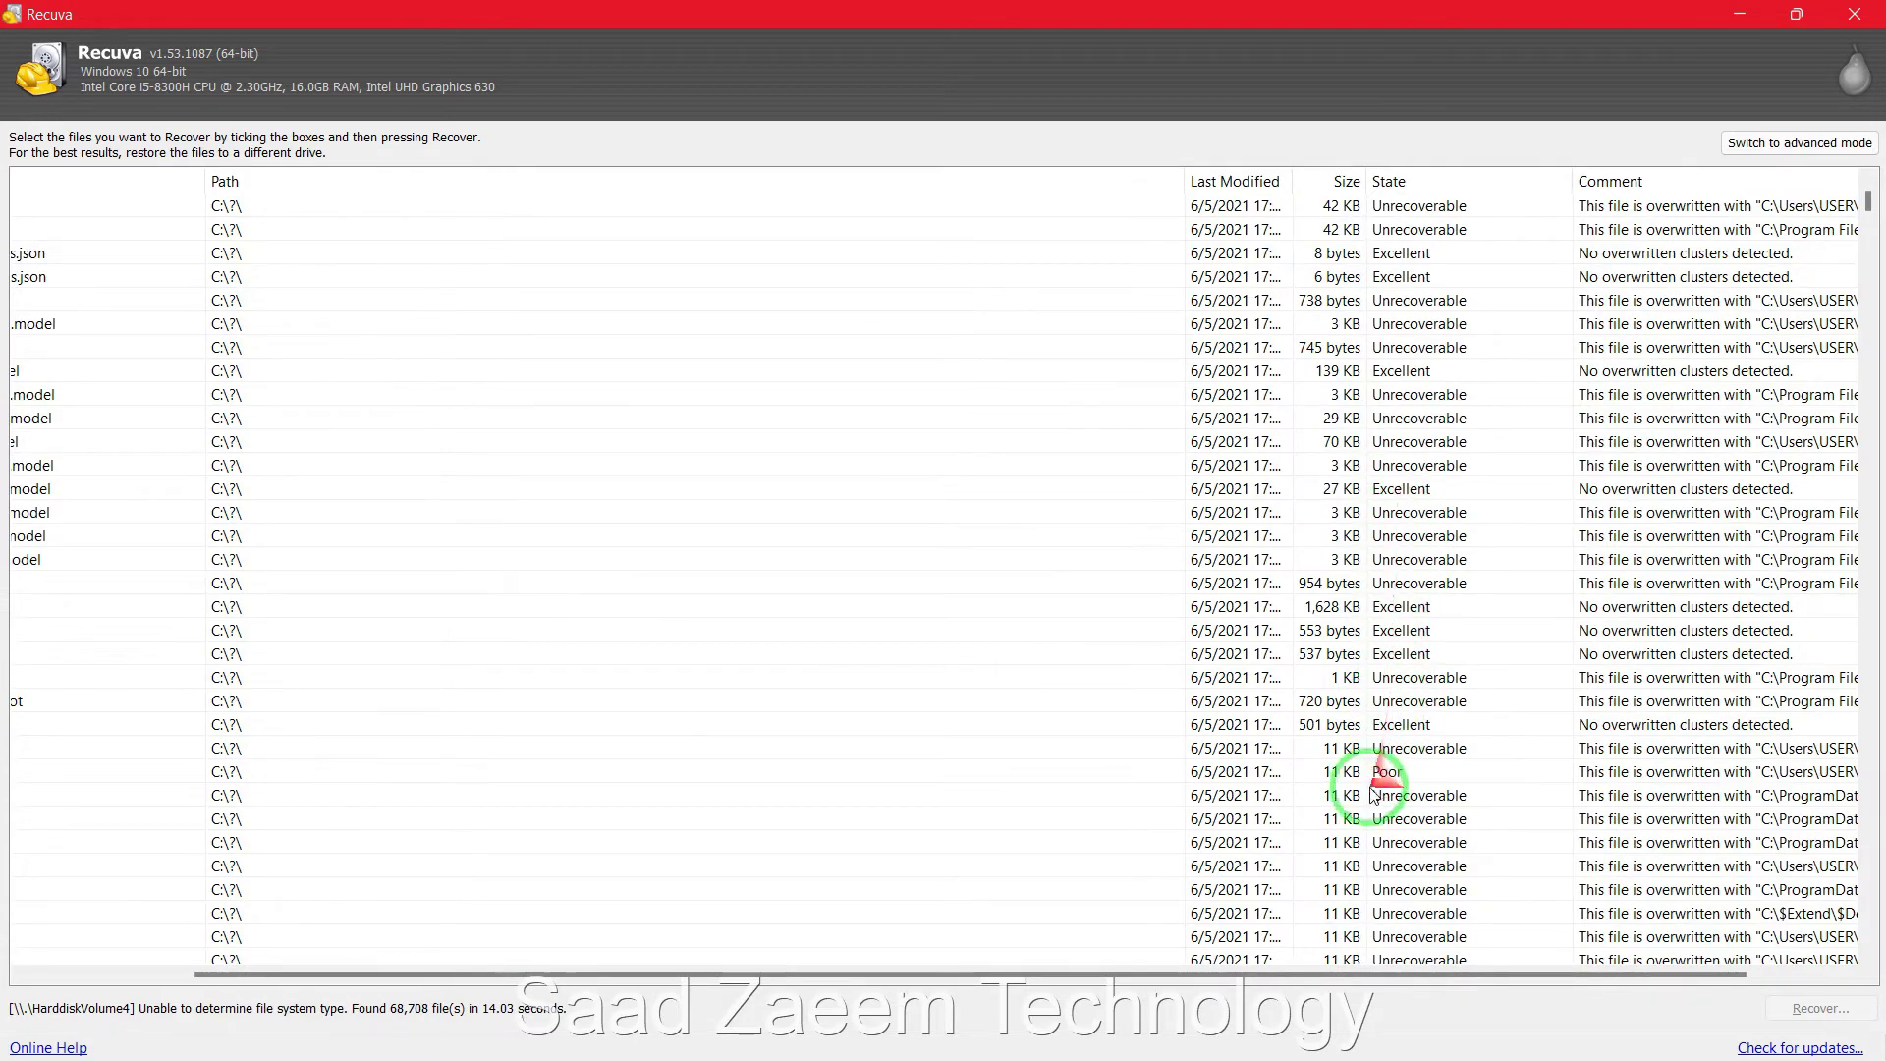
scroll(1385, 776, "up", 10)
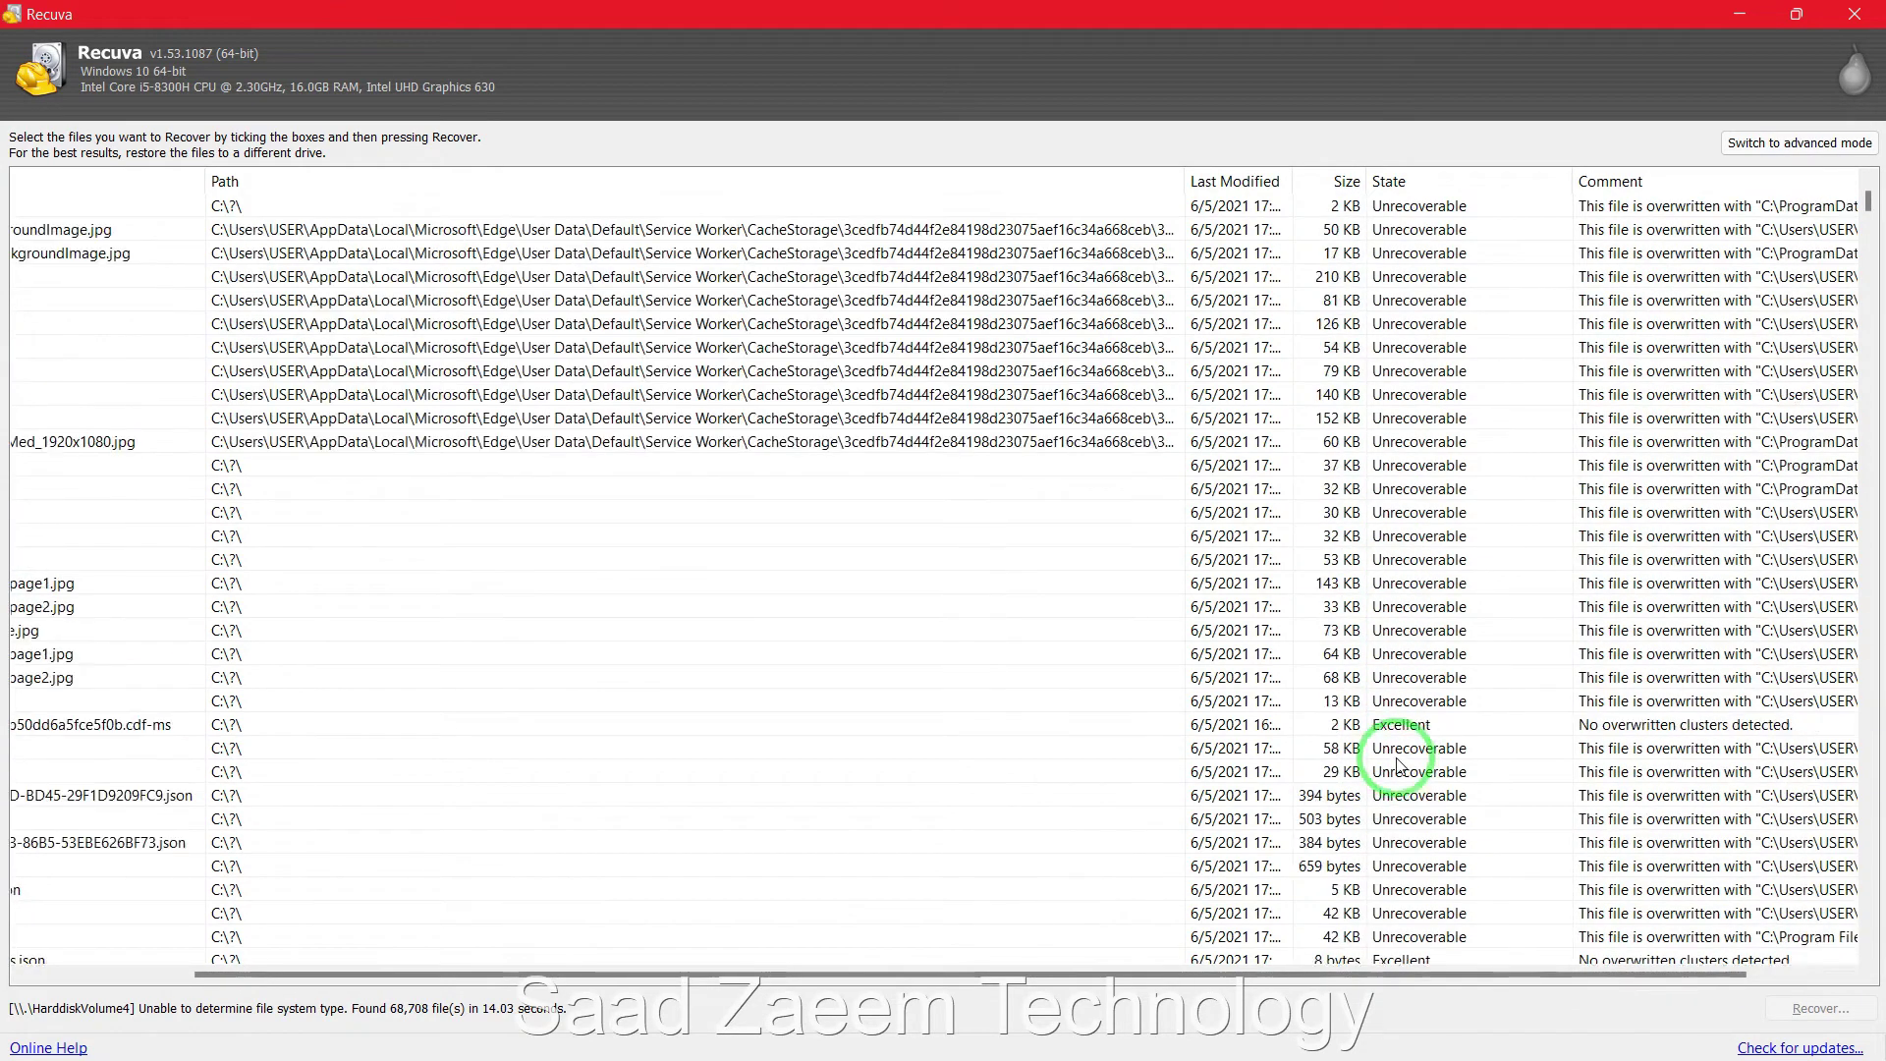
scroll(1398, 765, "up", 10)
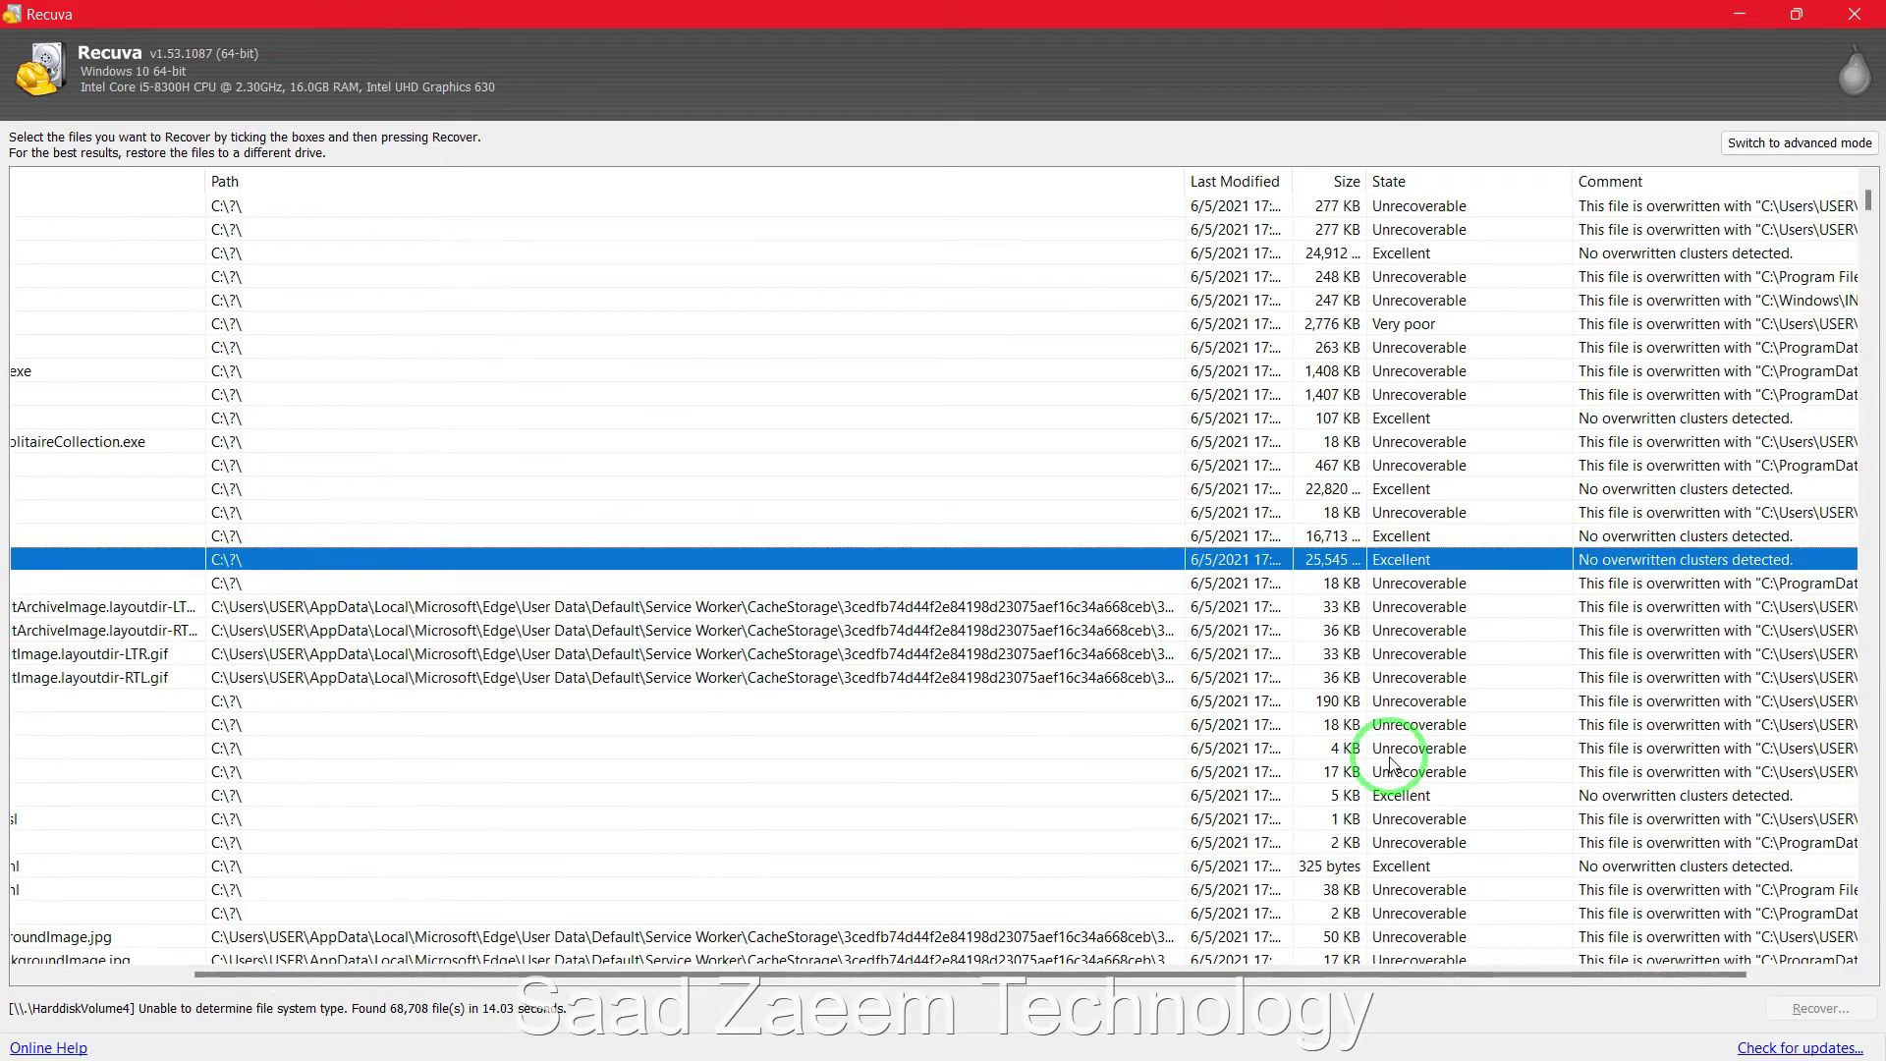
scroll(1390, 762, "up", 9)
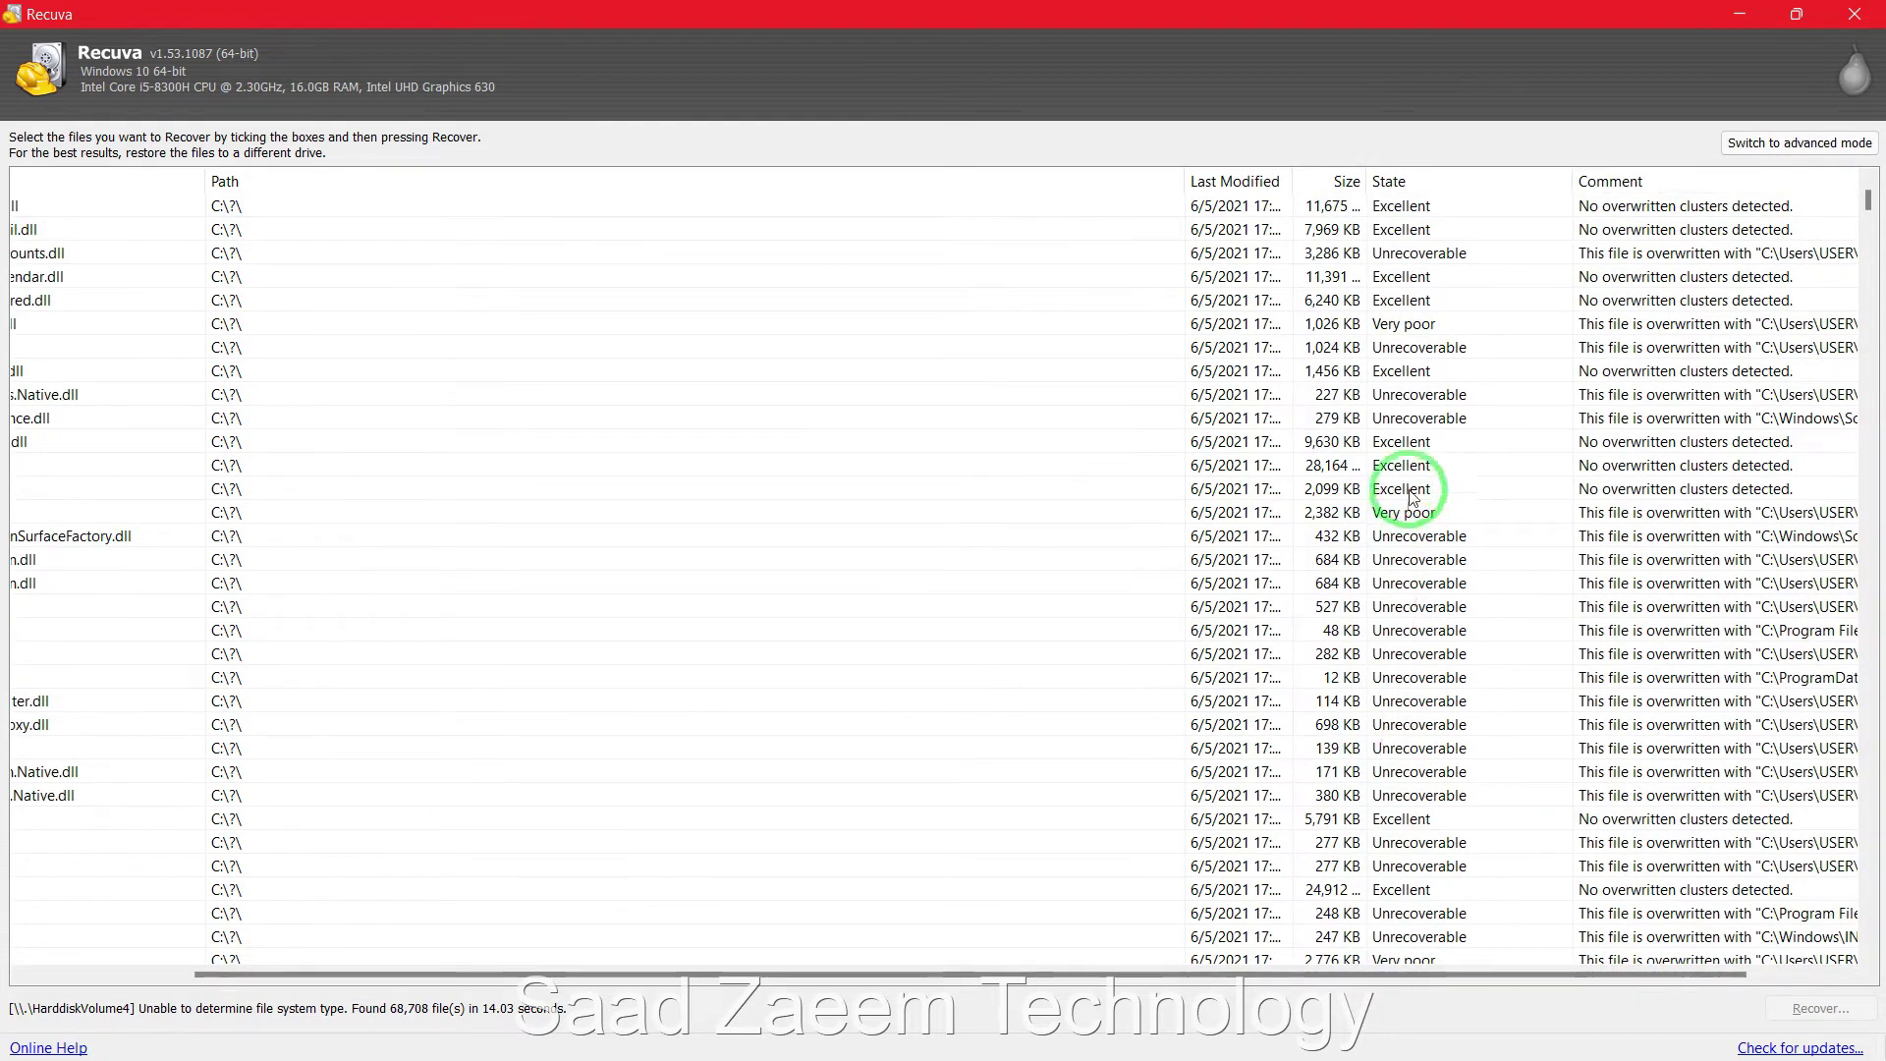
scroll(1412, 503, "up", 4)
scroll(1411, 513, "up", 10)
scroll(1398, 543, "up", 5)
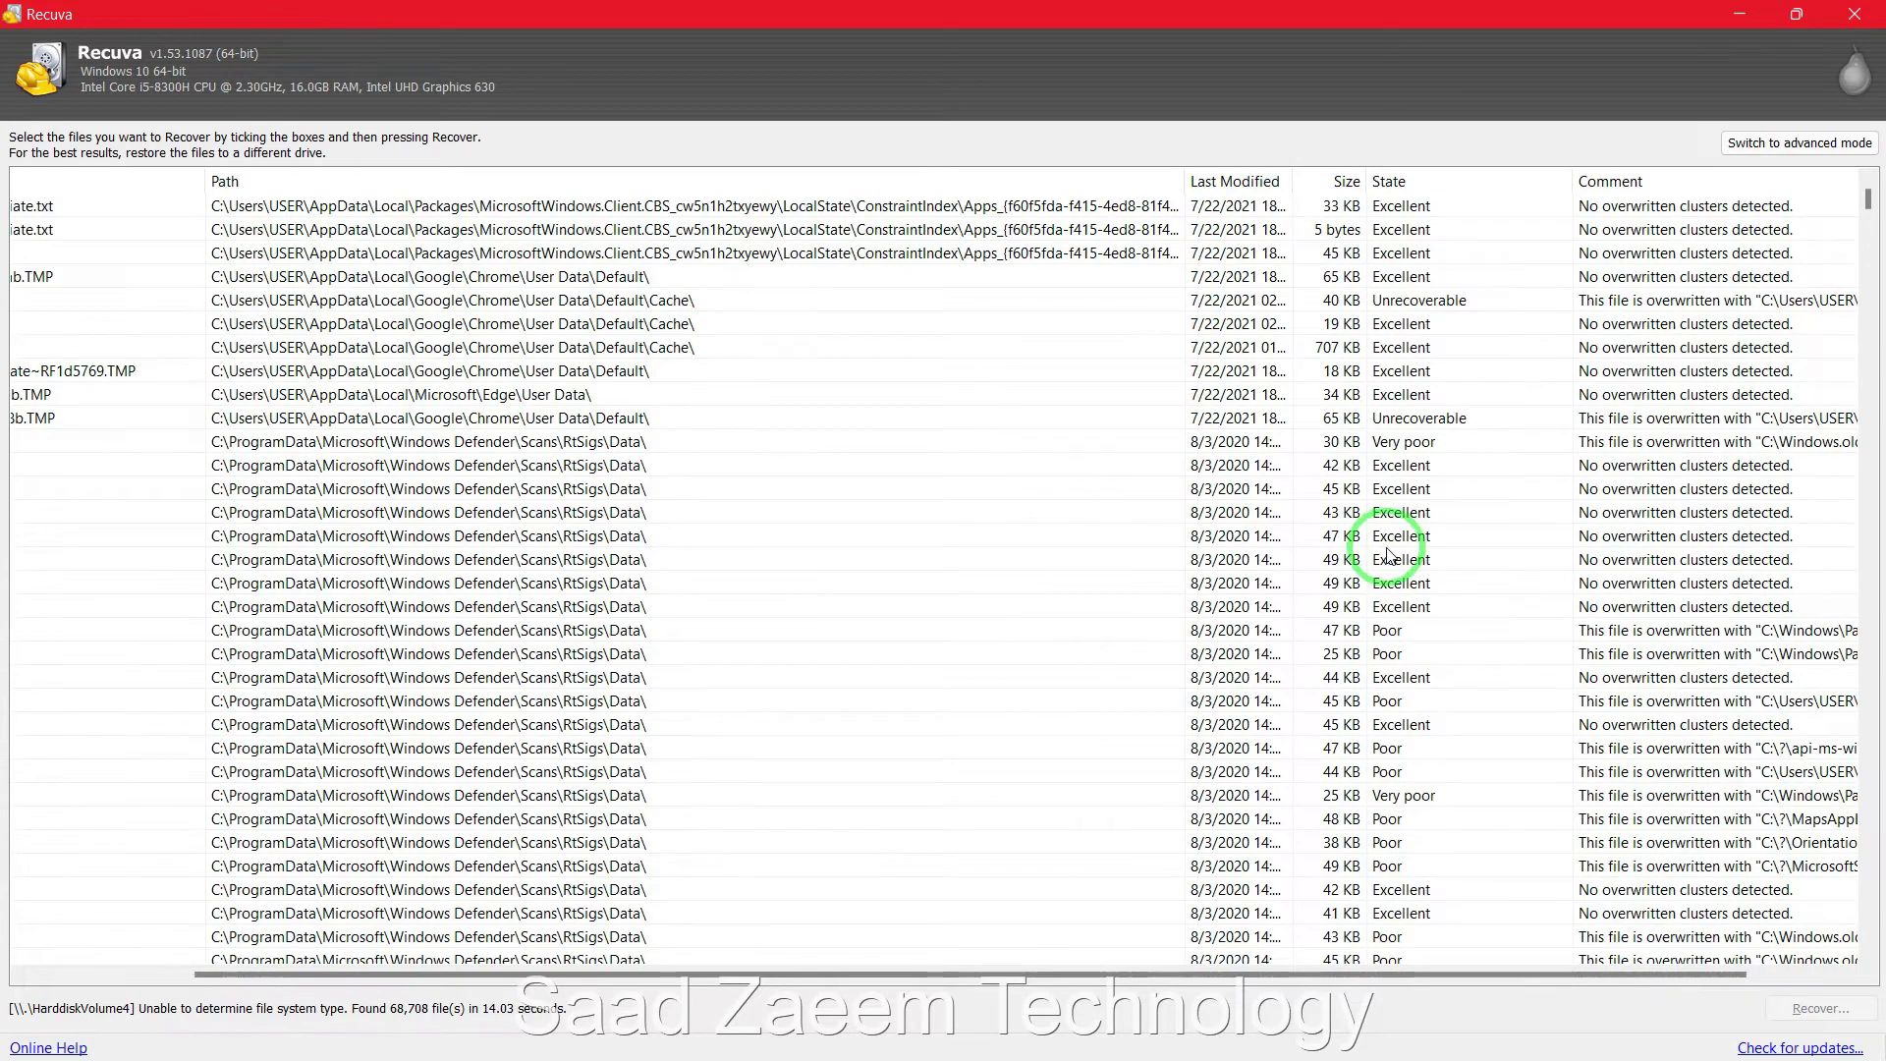
scroll(1388, 555, "left", 3)
mouse_move(494, 975)
left_mouse_down()
mouse_move(575, 993)
mouse_move(486, 991)
left_mouse_up()
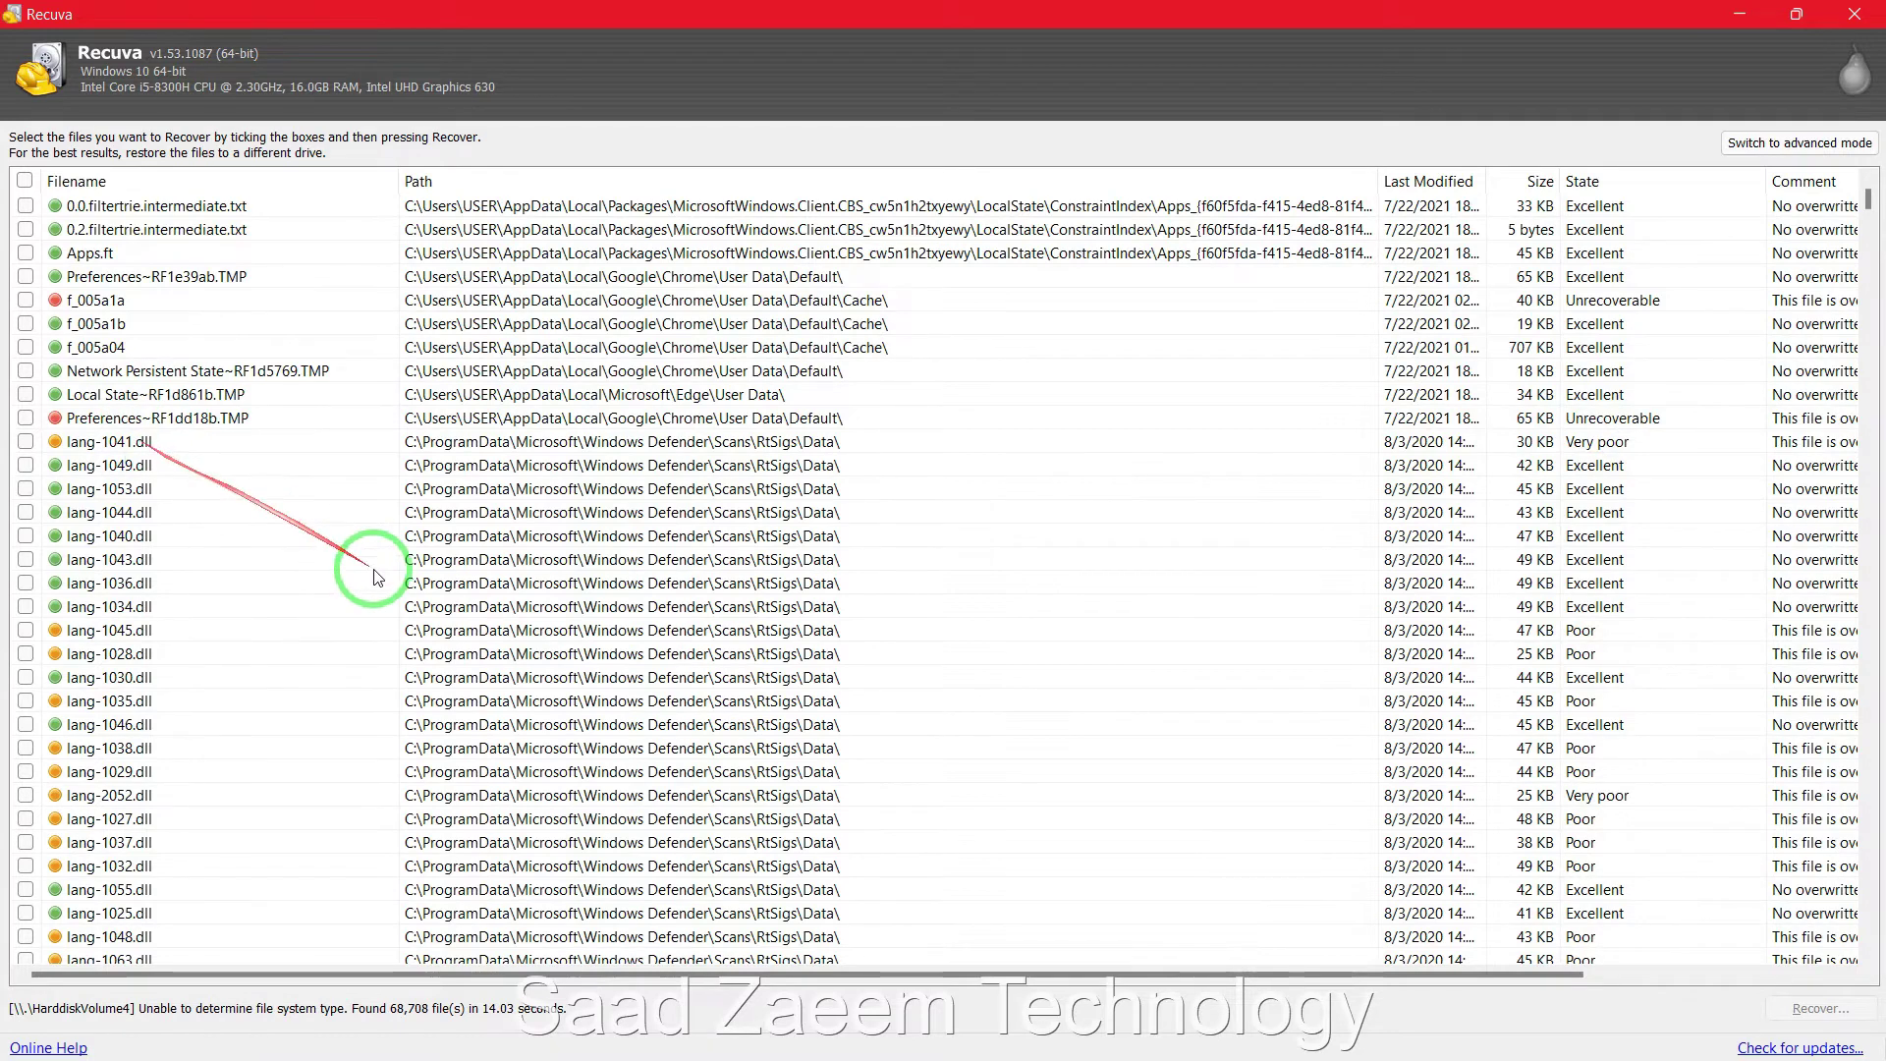
Look through the Windows Defender lang .dll files and highlight the .tmp file in the AppData\Local\Temp folder.
scroll(502, 629, "down", 6)
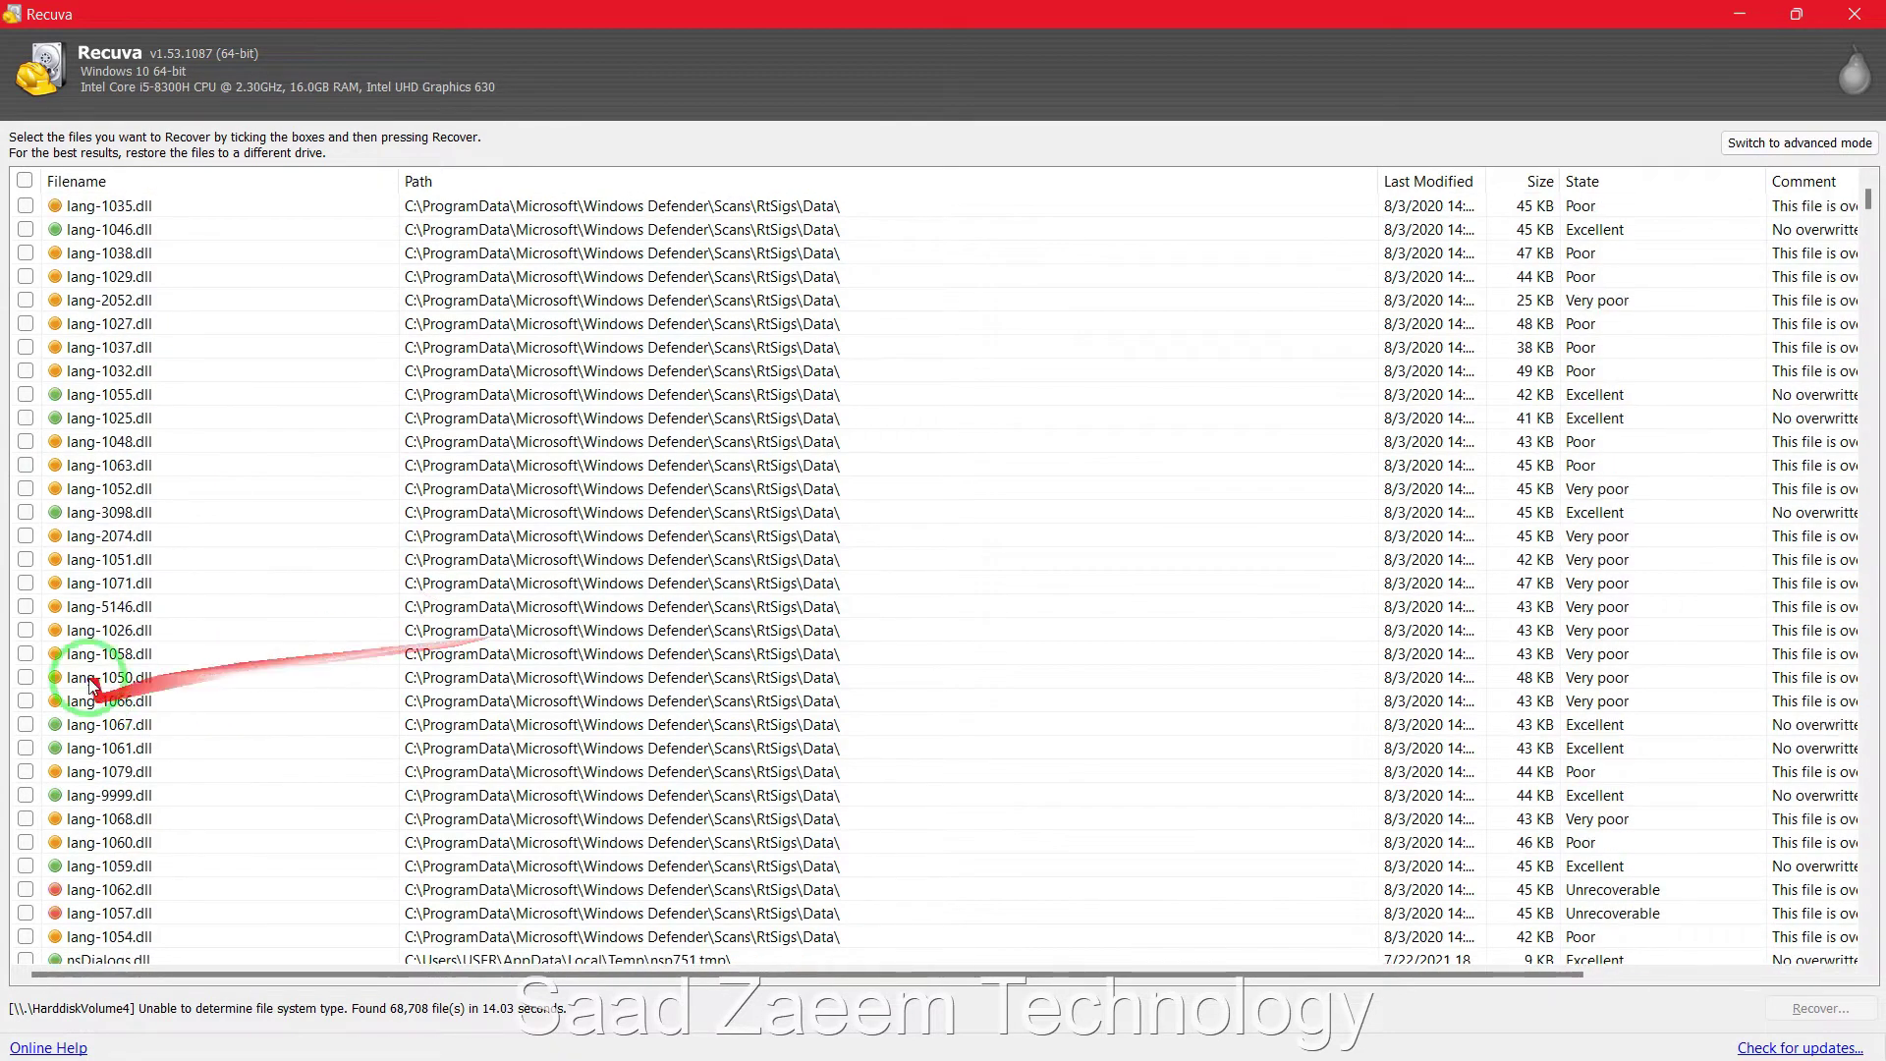
scroll(44, 766, "down", 2)
scroll(56, 774, "down", 3)
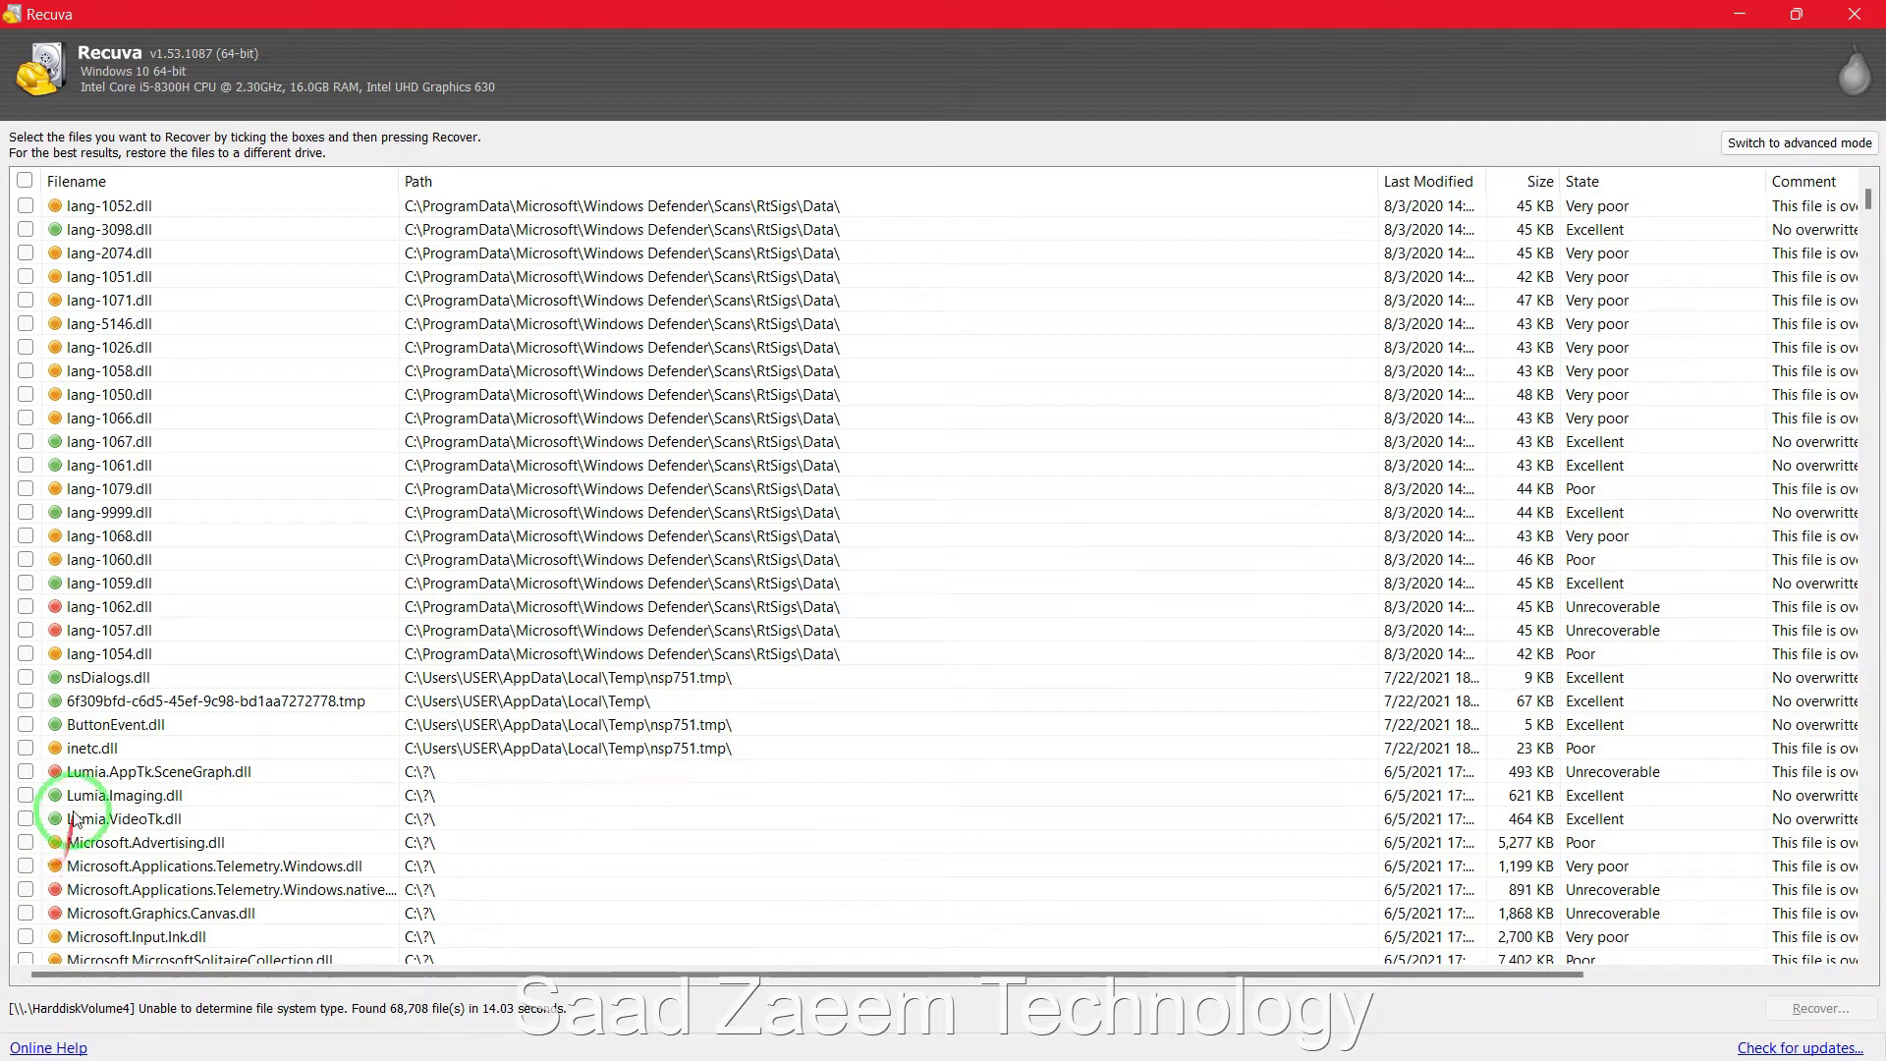
scroll(632, 621, "down", 1)
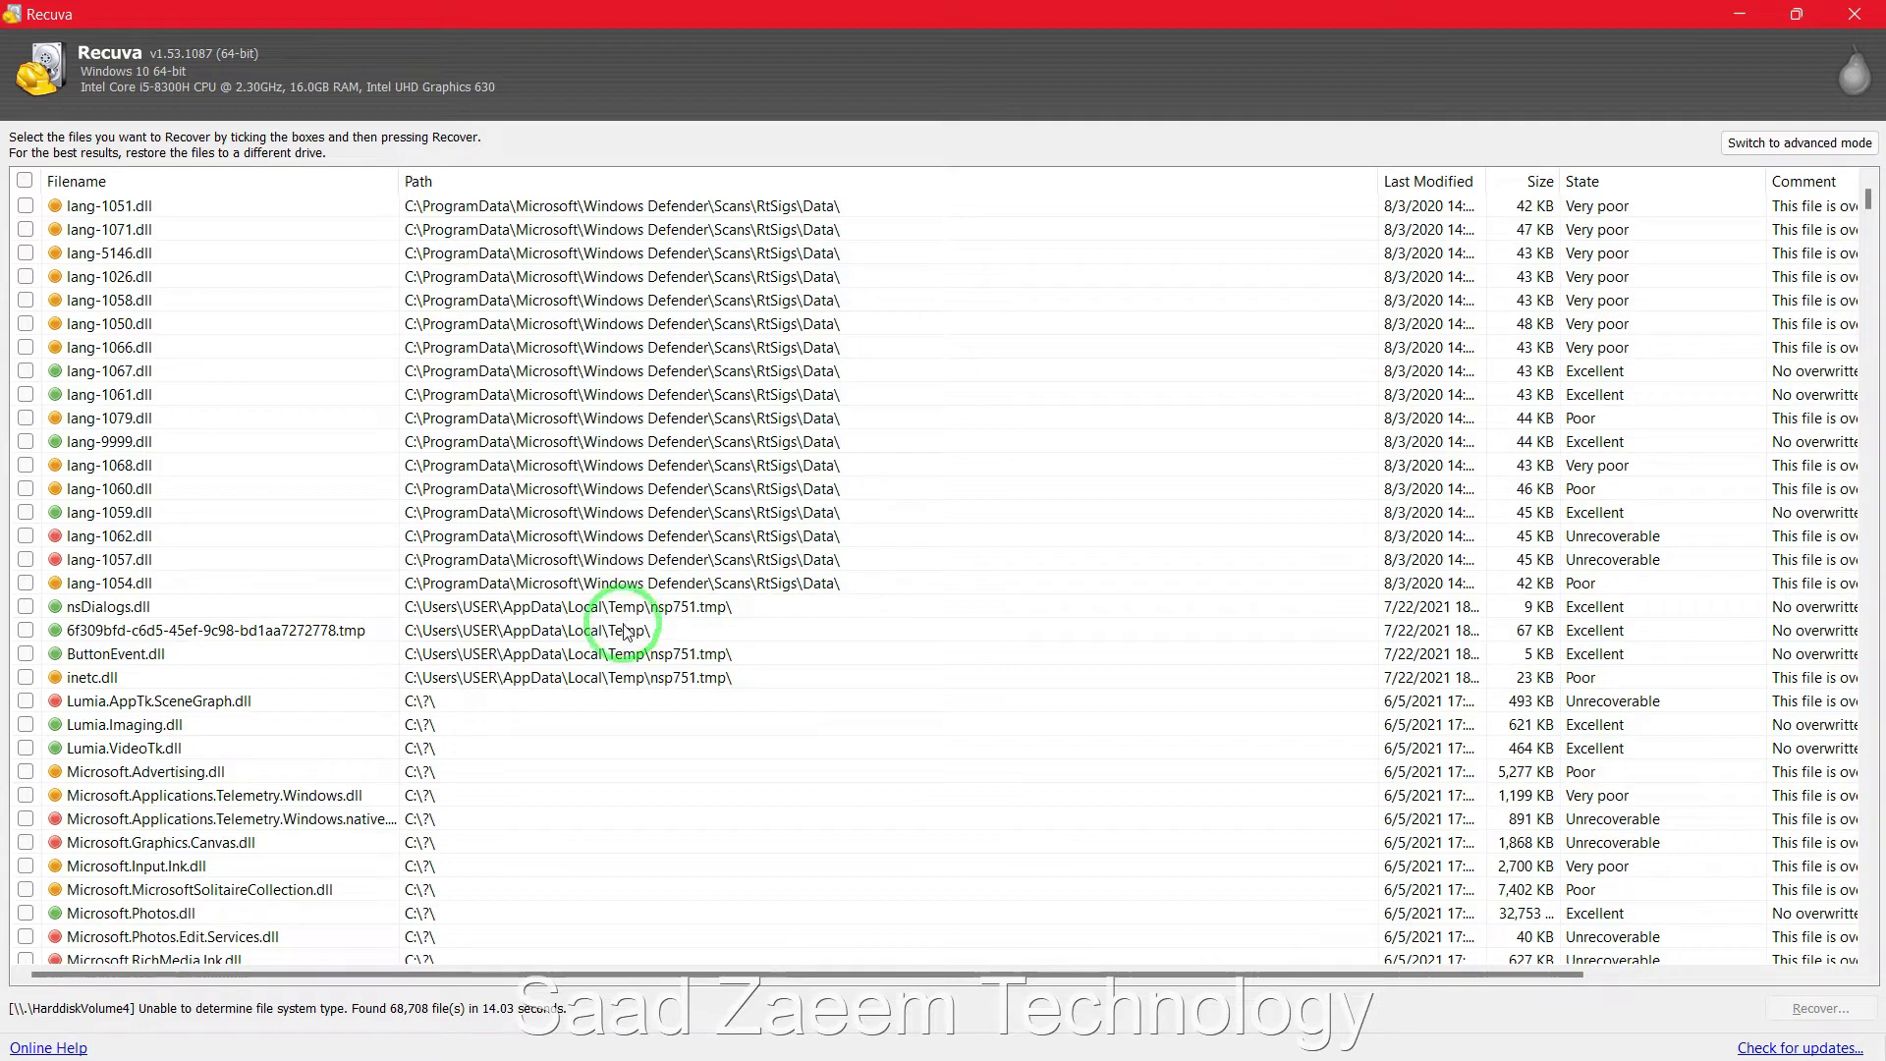
left_click(83, 637)
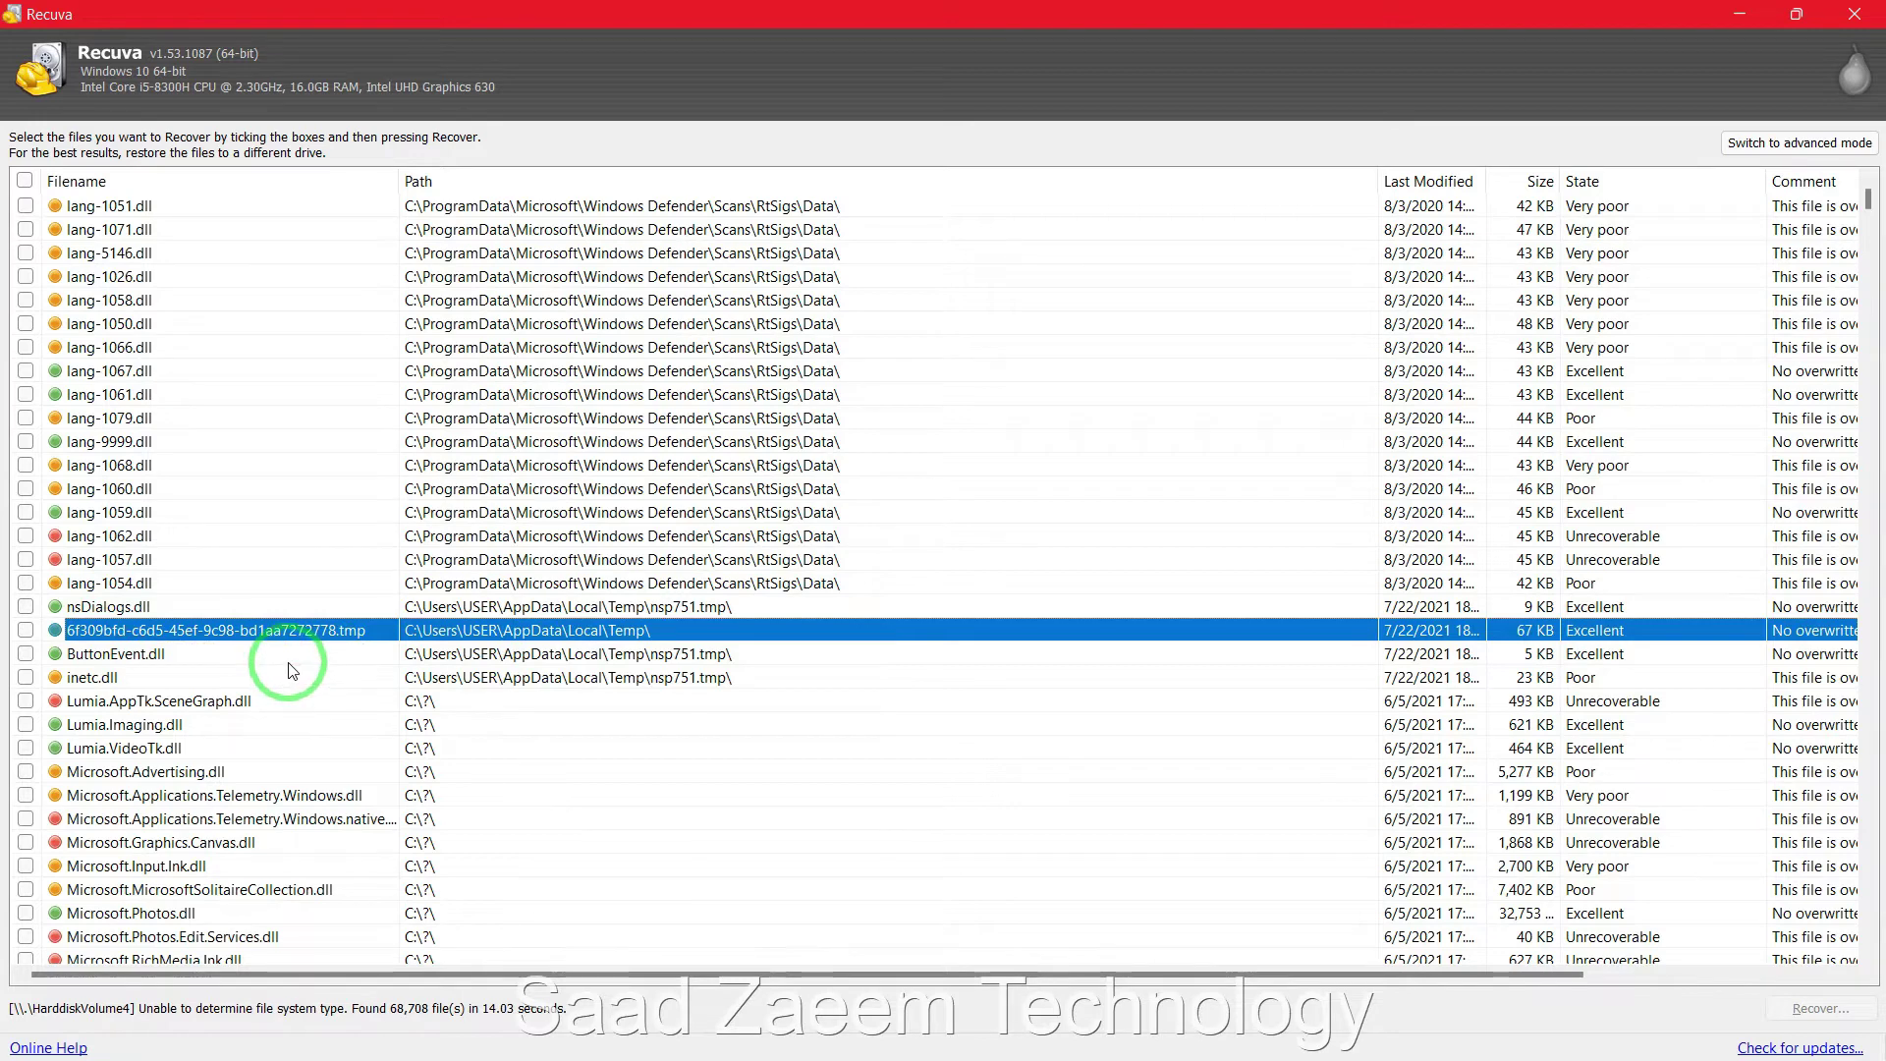
Mark Microsoft.Photos.dll for recovery and start recovering it.
scroll(257, 786, "down", 4)
scroll(263, 837, "down", 2)
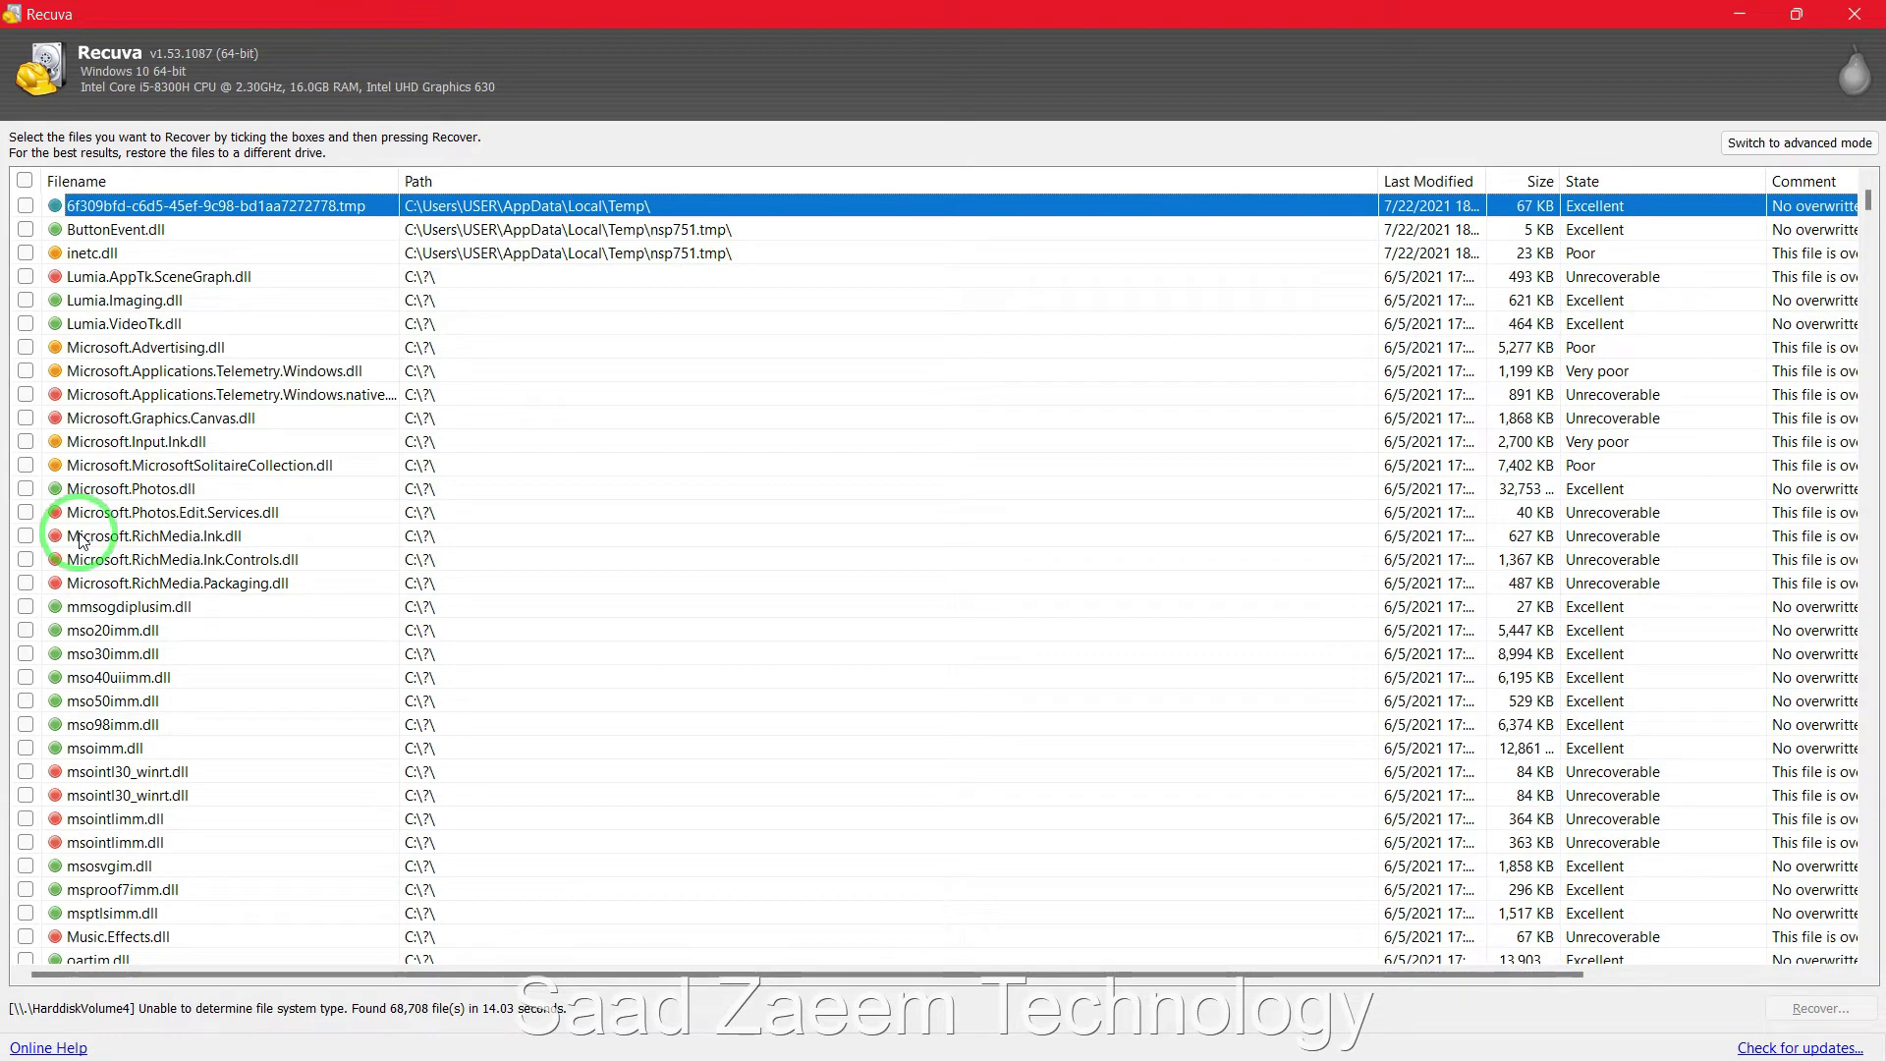
scroll(148, 432, "up", 3)
scroll(125, 420, "down", 5)
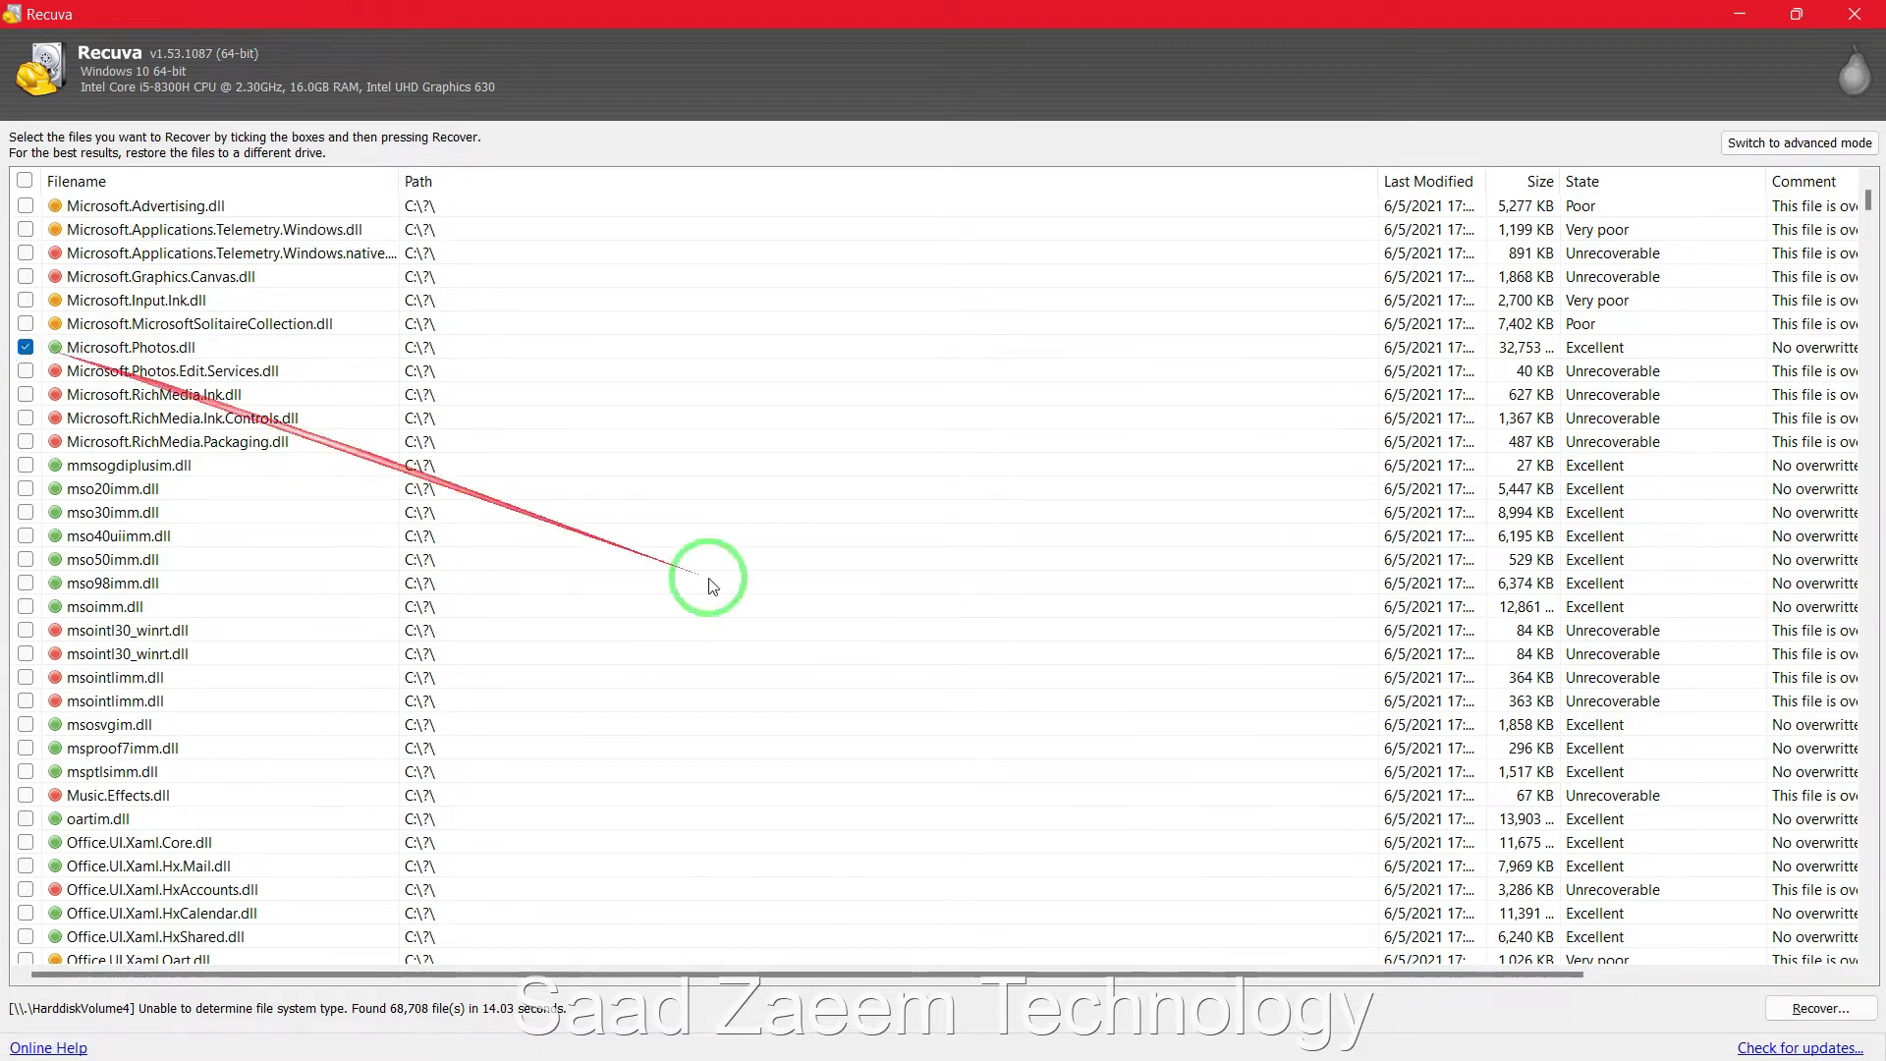
left_click(1827, 1011)
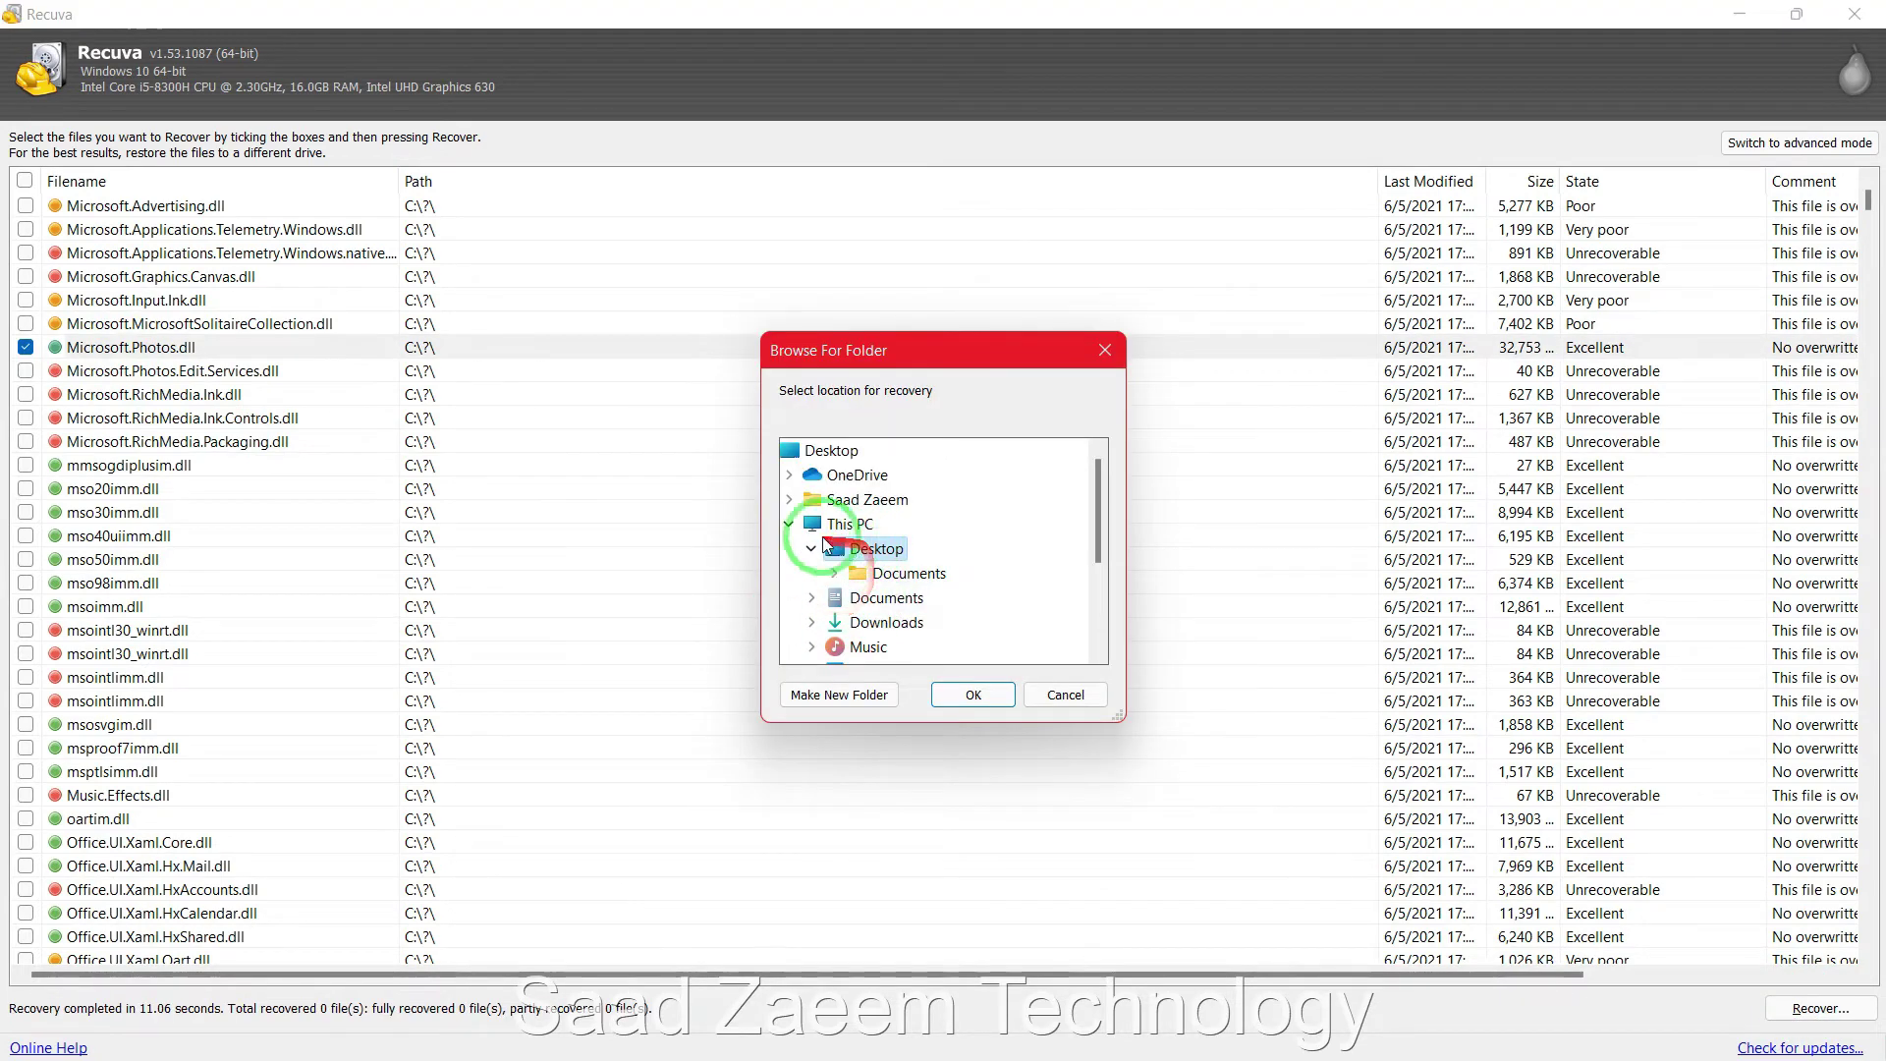
Choose the Desktop folder under This PC as the recovery location and confirm it.
left_click(864, 555)
left_click(985, 705)
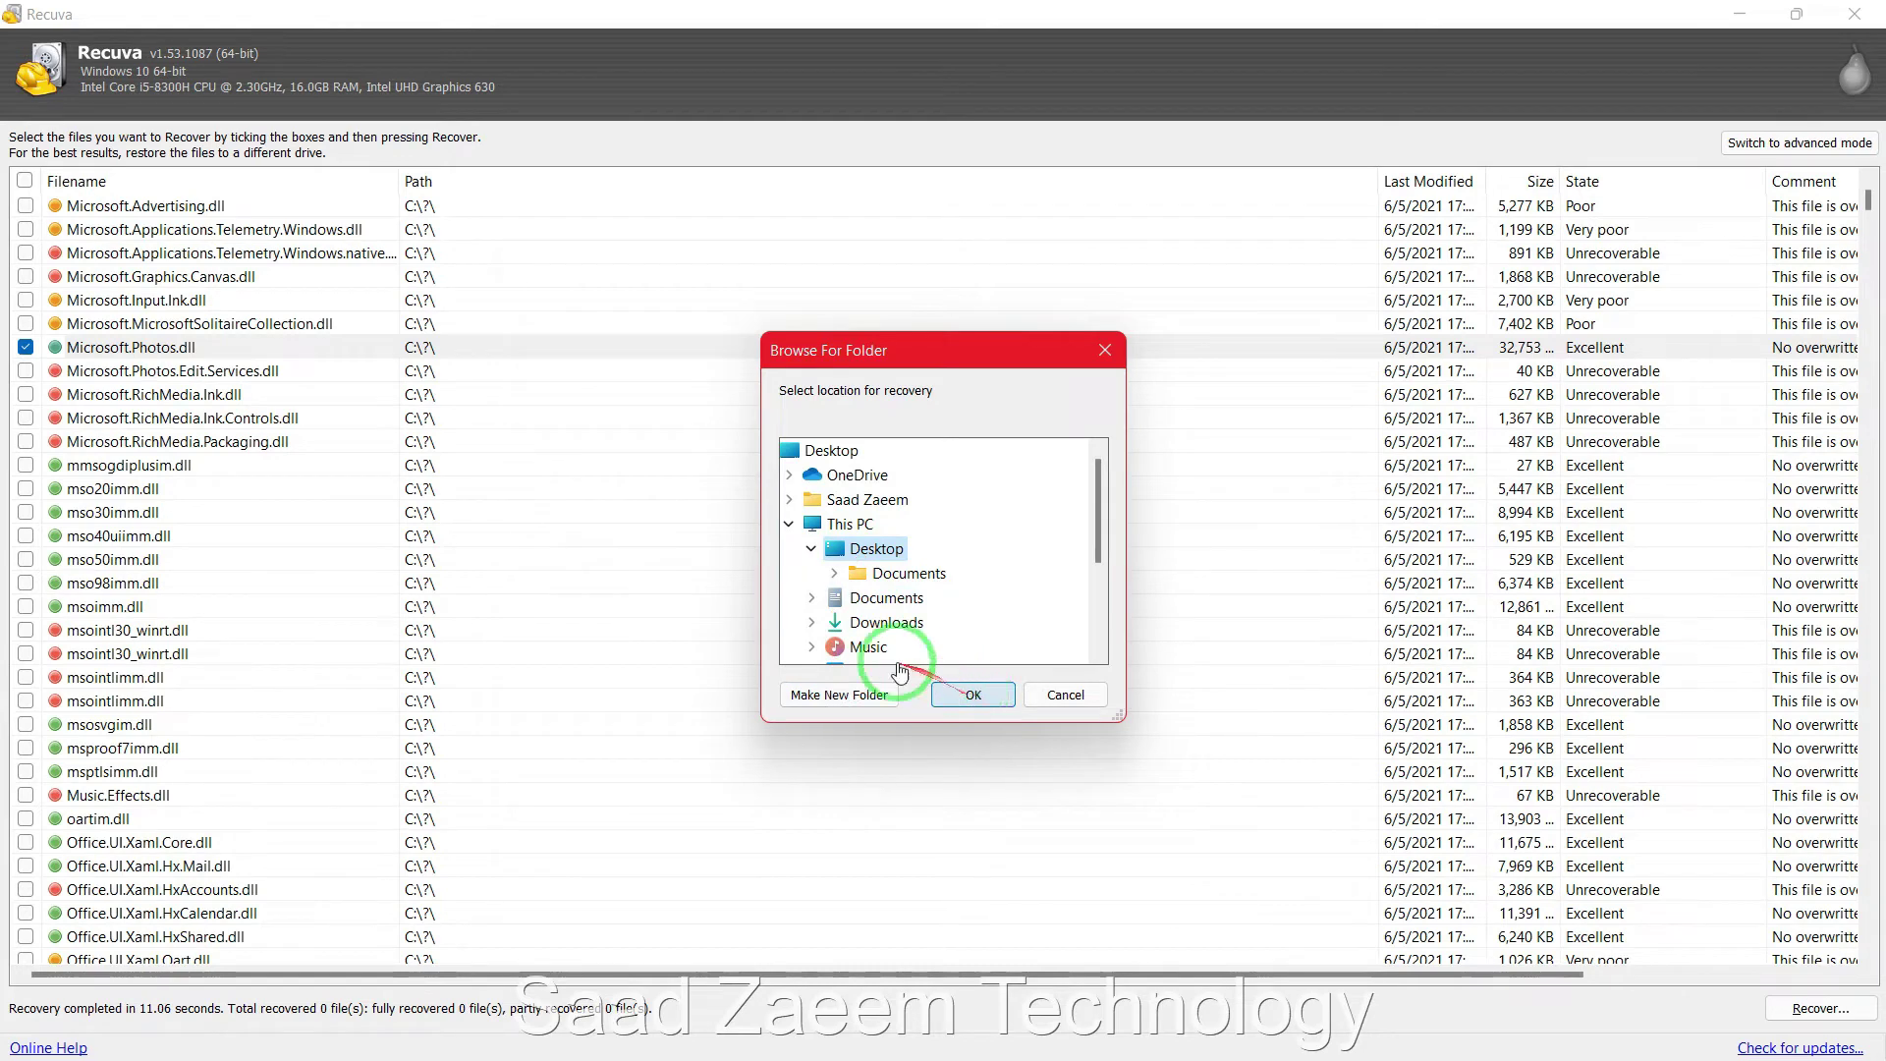
left_click(845, 693)
scroll(952, 579, "down", 5)
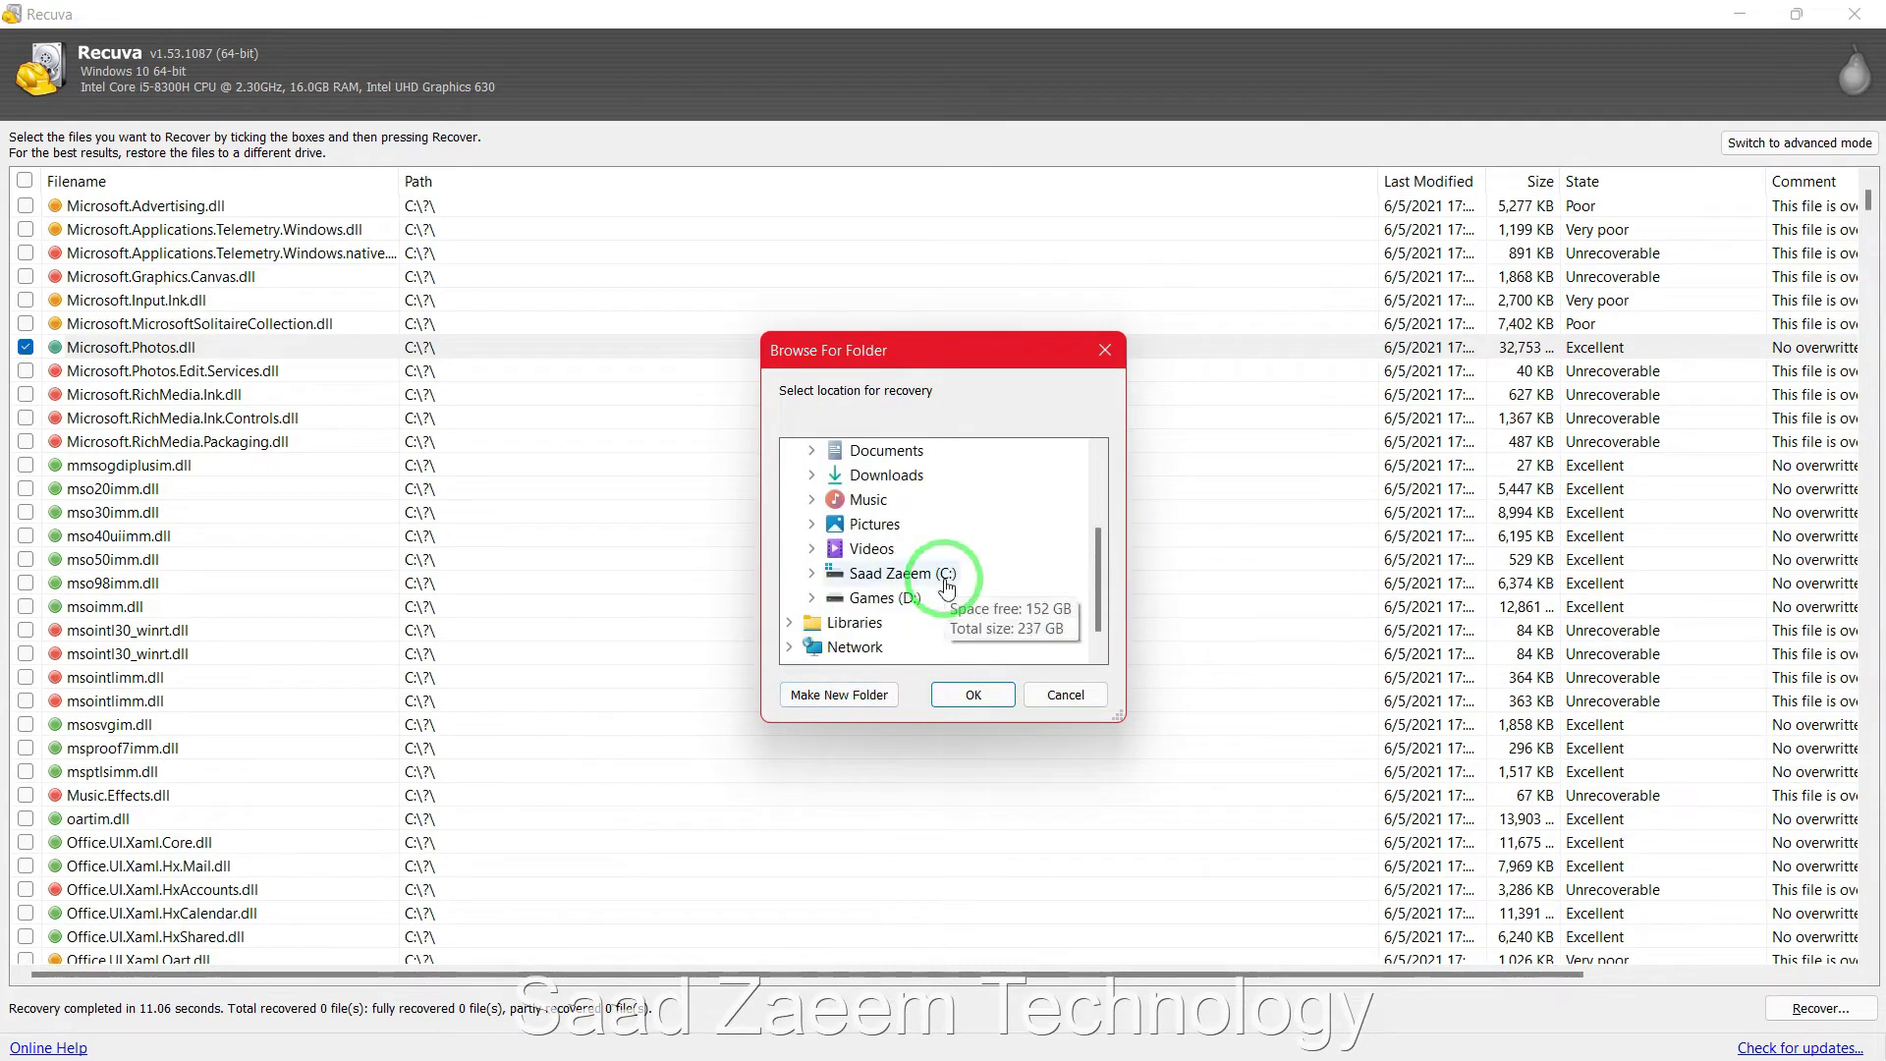
scroll(949, 585, "up", 5)
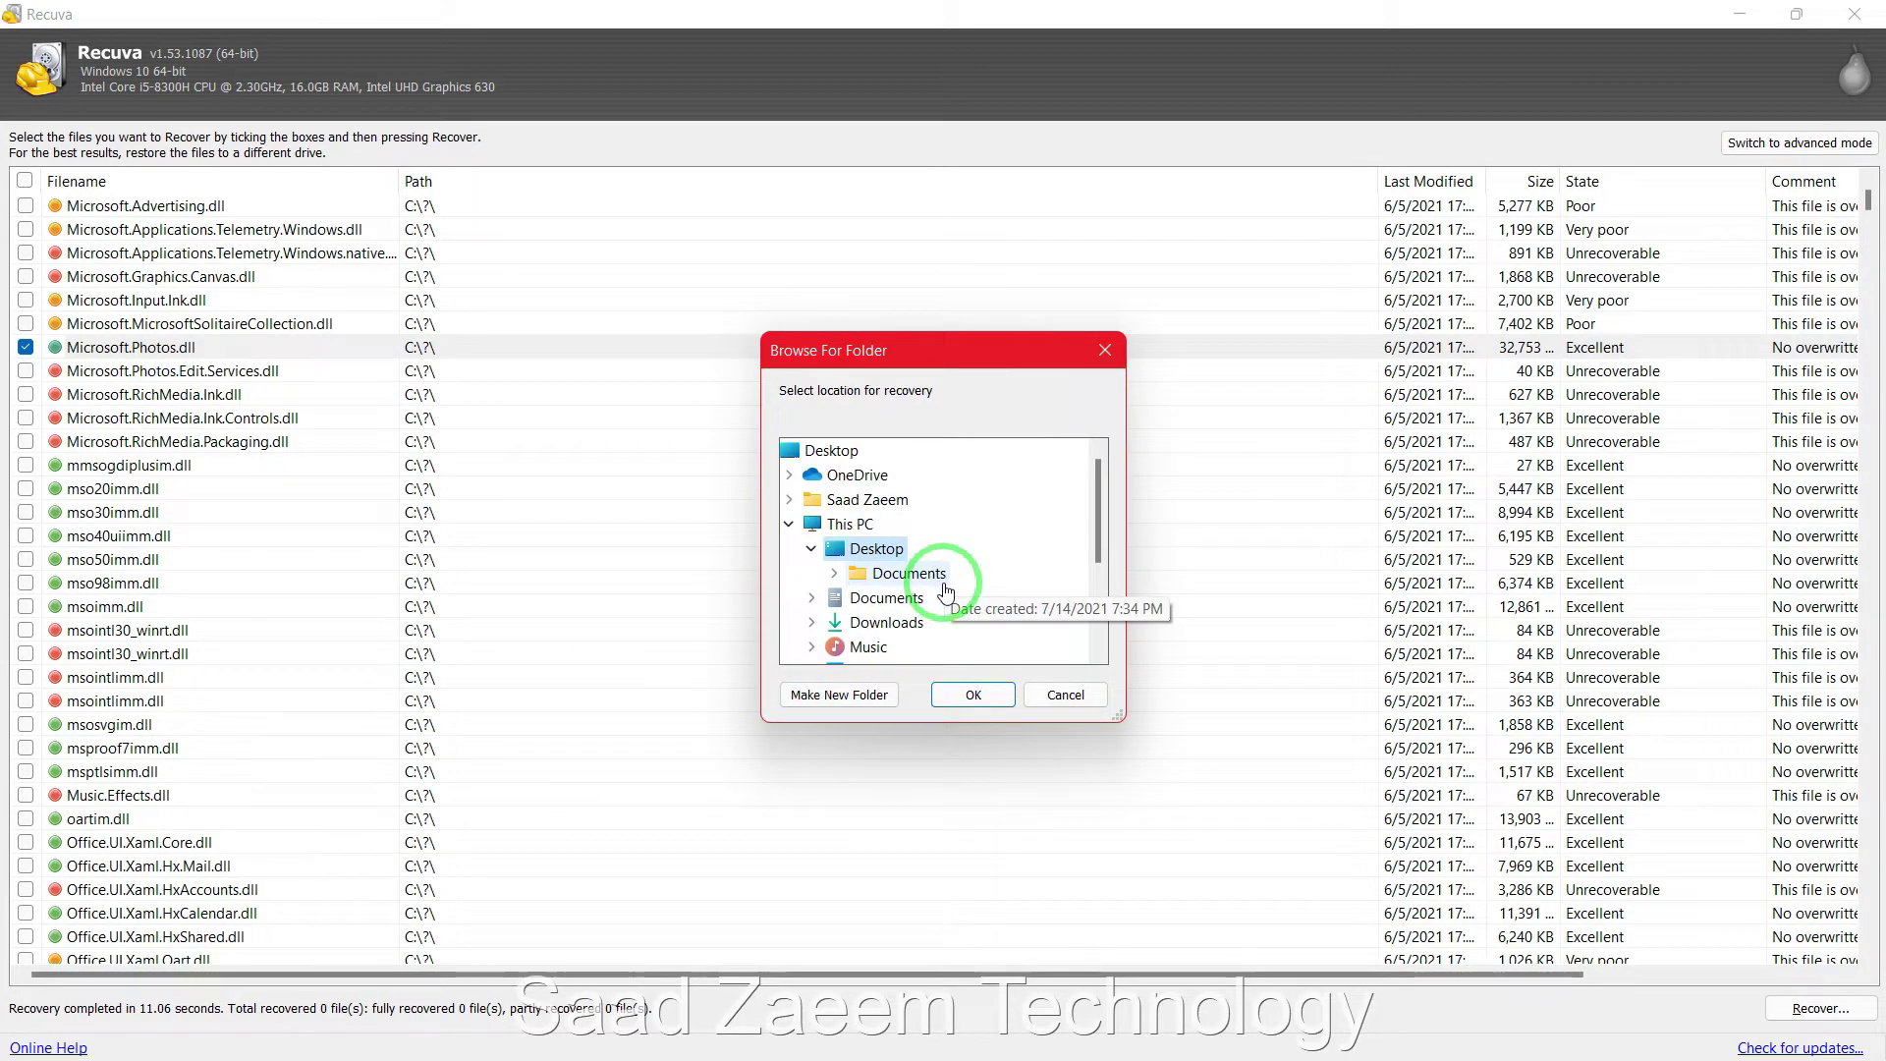
left_click(970, 699)
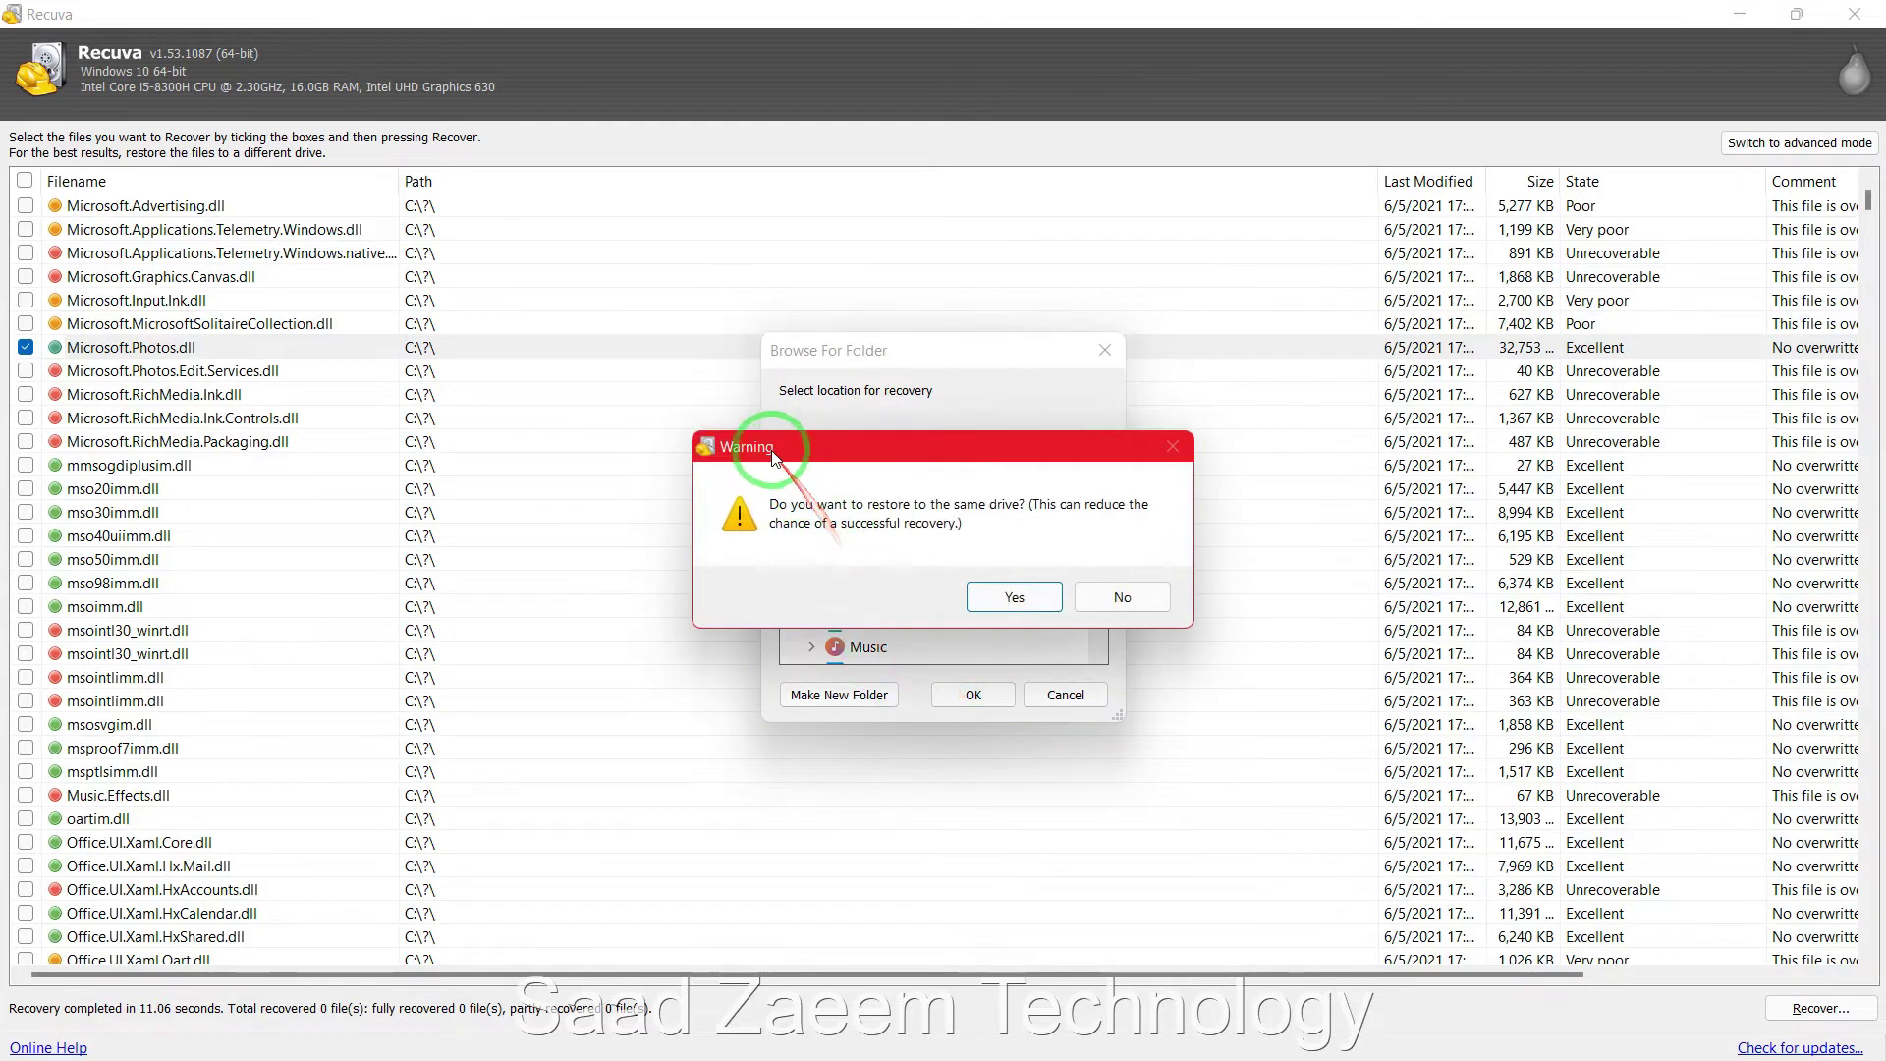
Agree to restore the file to the same drive and close the recovery completion message.
left_click_drag(1038, 394, 1135, 412)
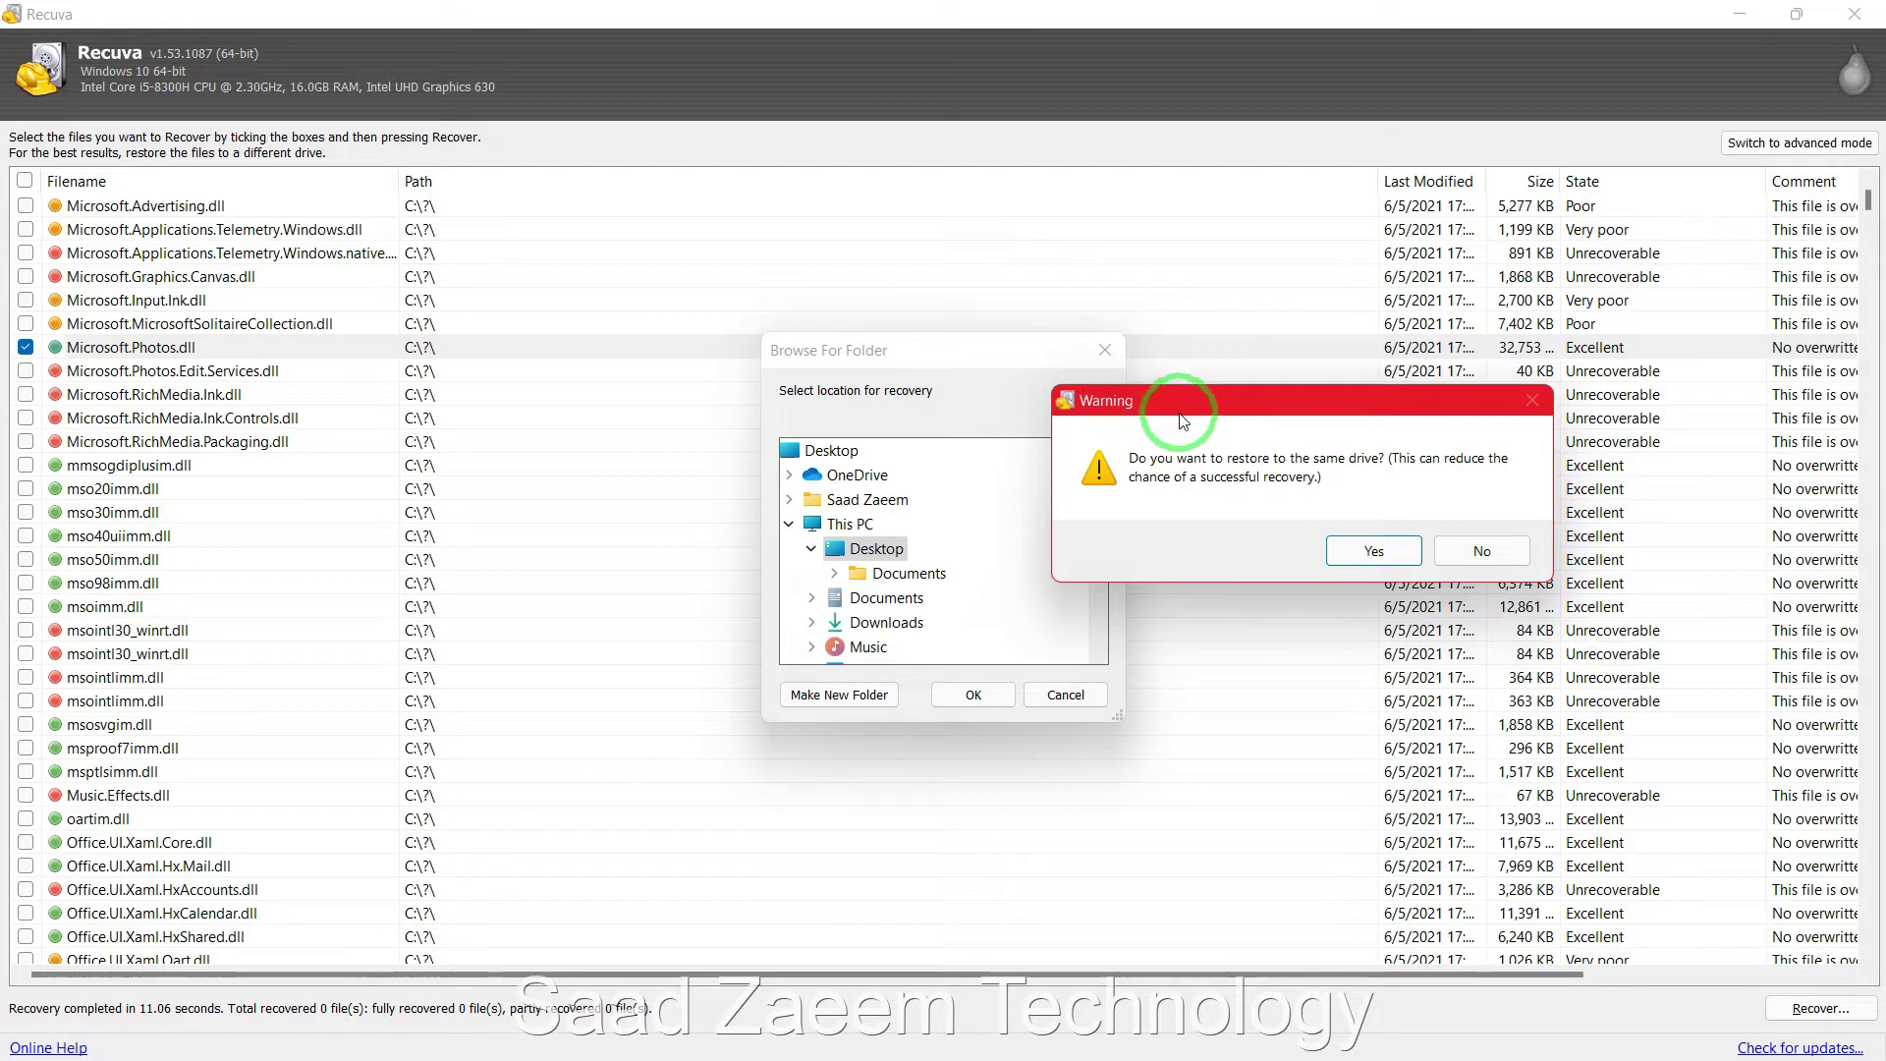
left_click(1372, 550)
left_click_drag(787, 316, 884, 223)
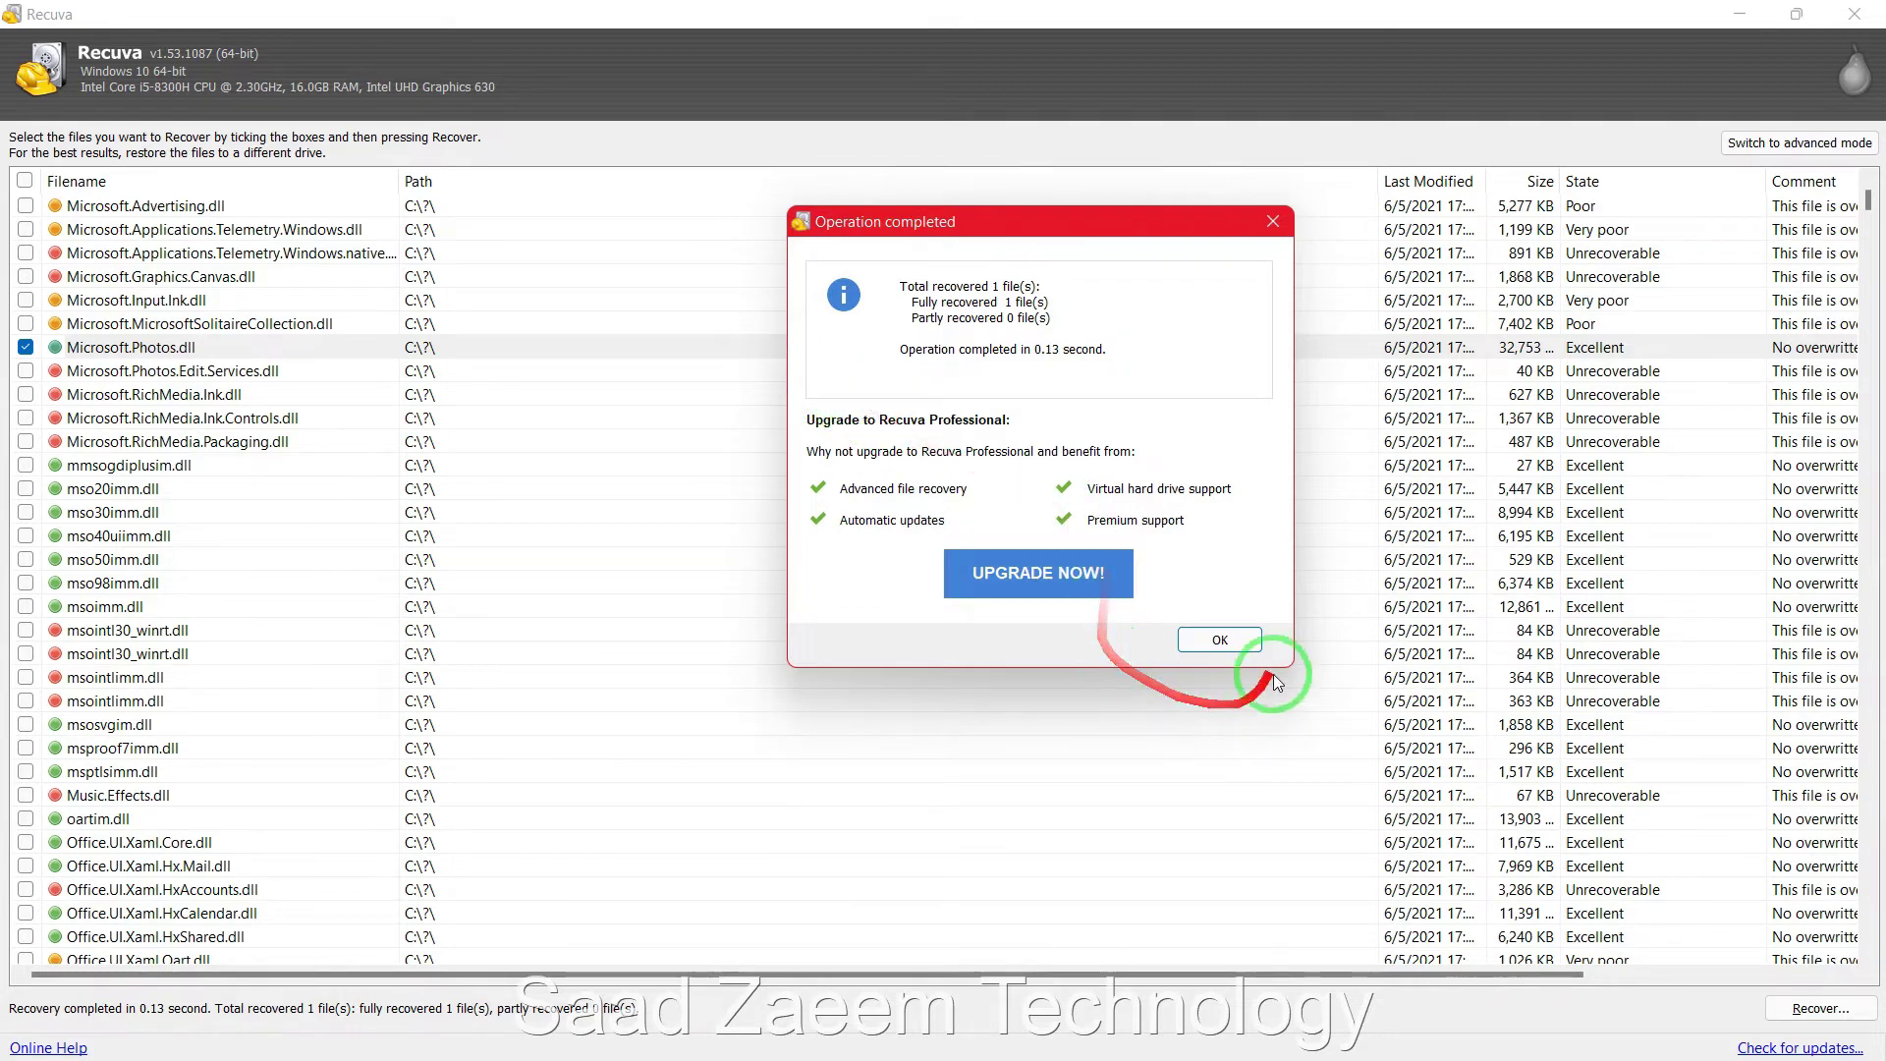
left_click(1219, 640)
Minimize Recuva and check the desktop for the recovered file.
left_click(1739, 14)
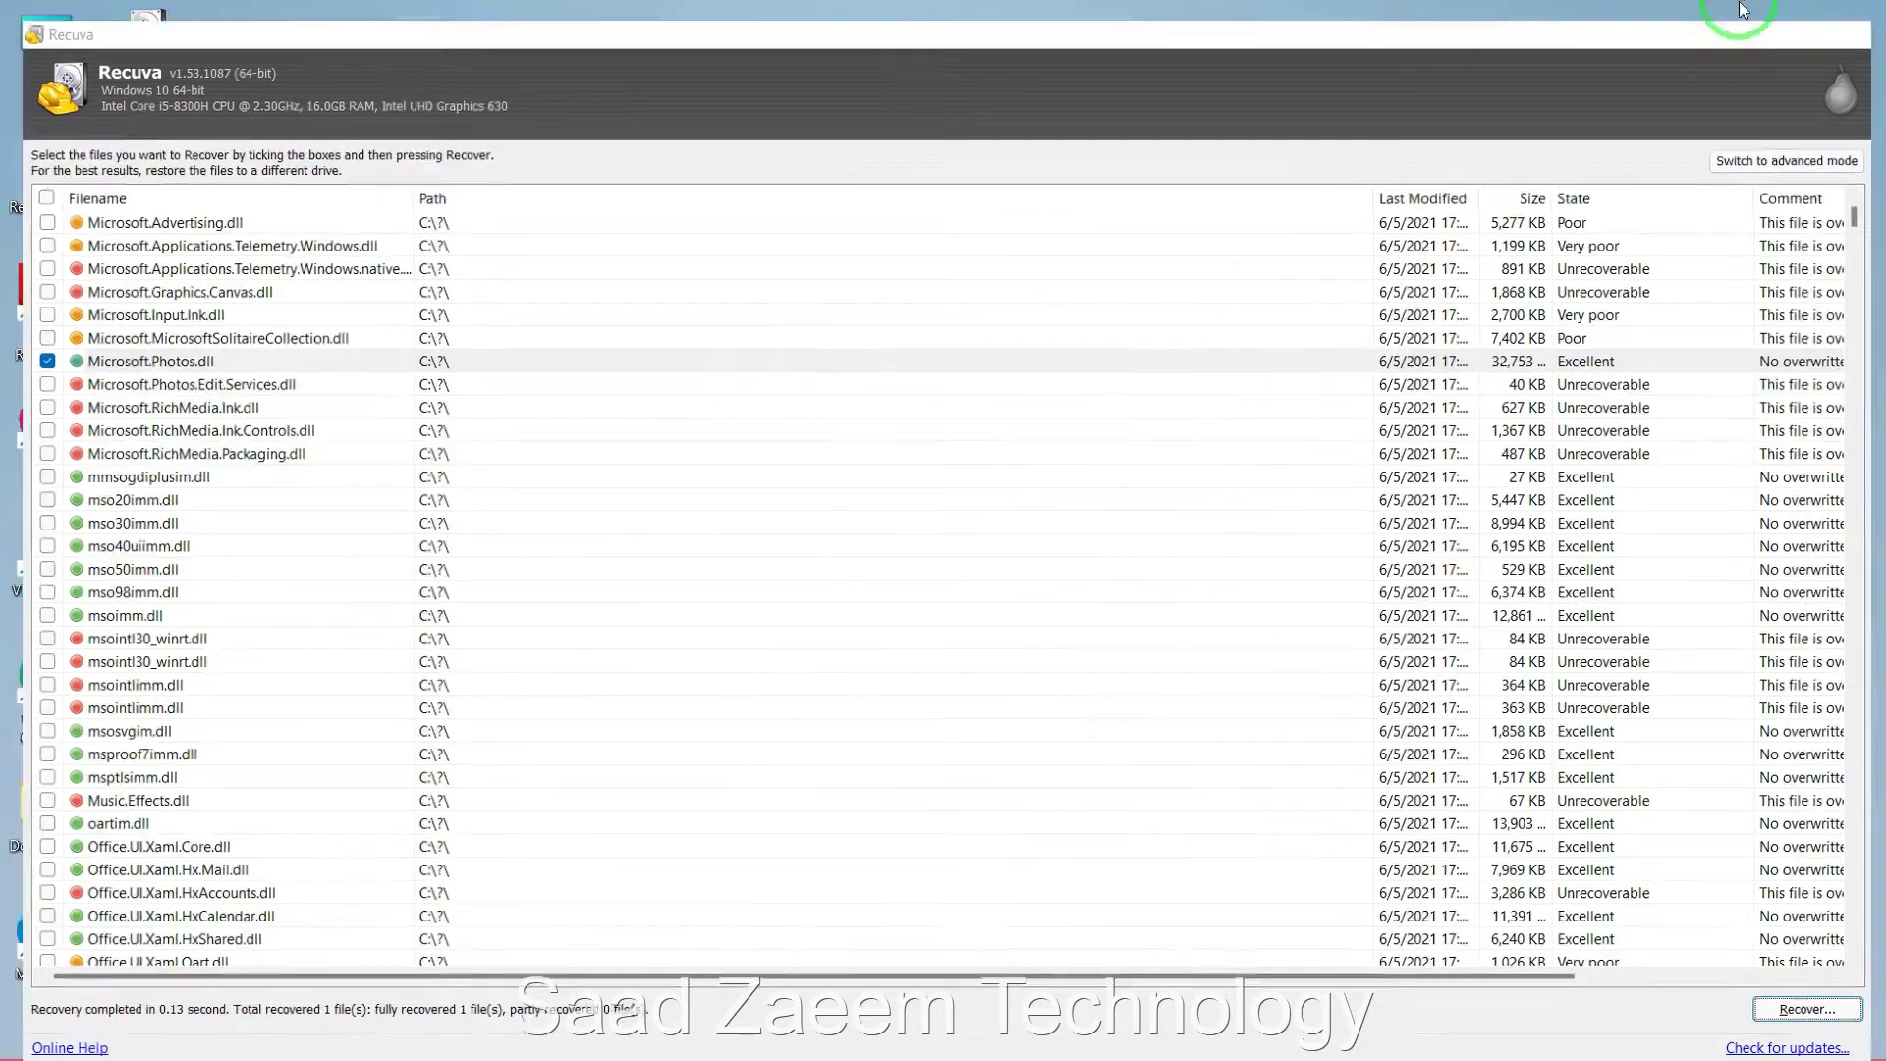
left_click(157, 182)
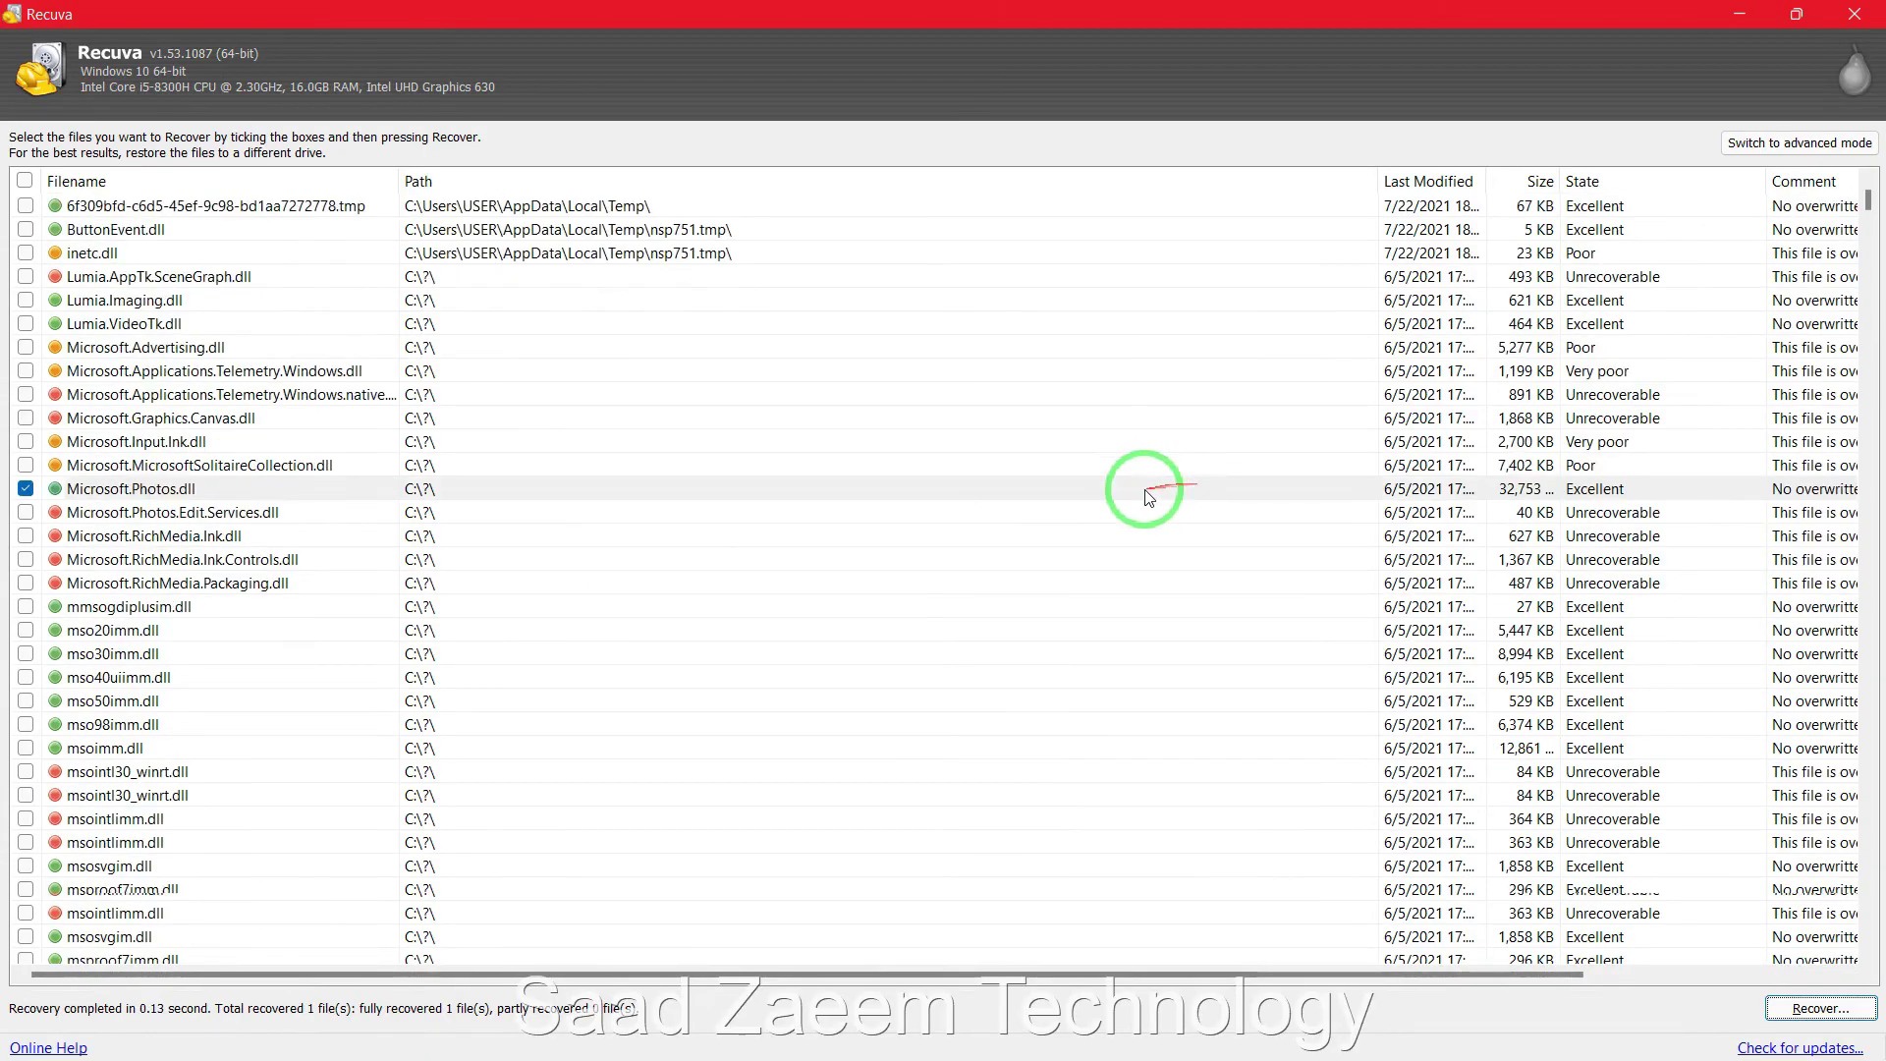
Widen the Last Modified column to fit the full date and time, and sort the found files by filename.
scroll(1147, 497, "down", 20)
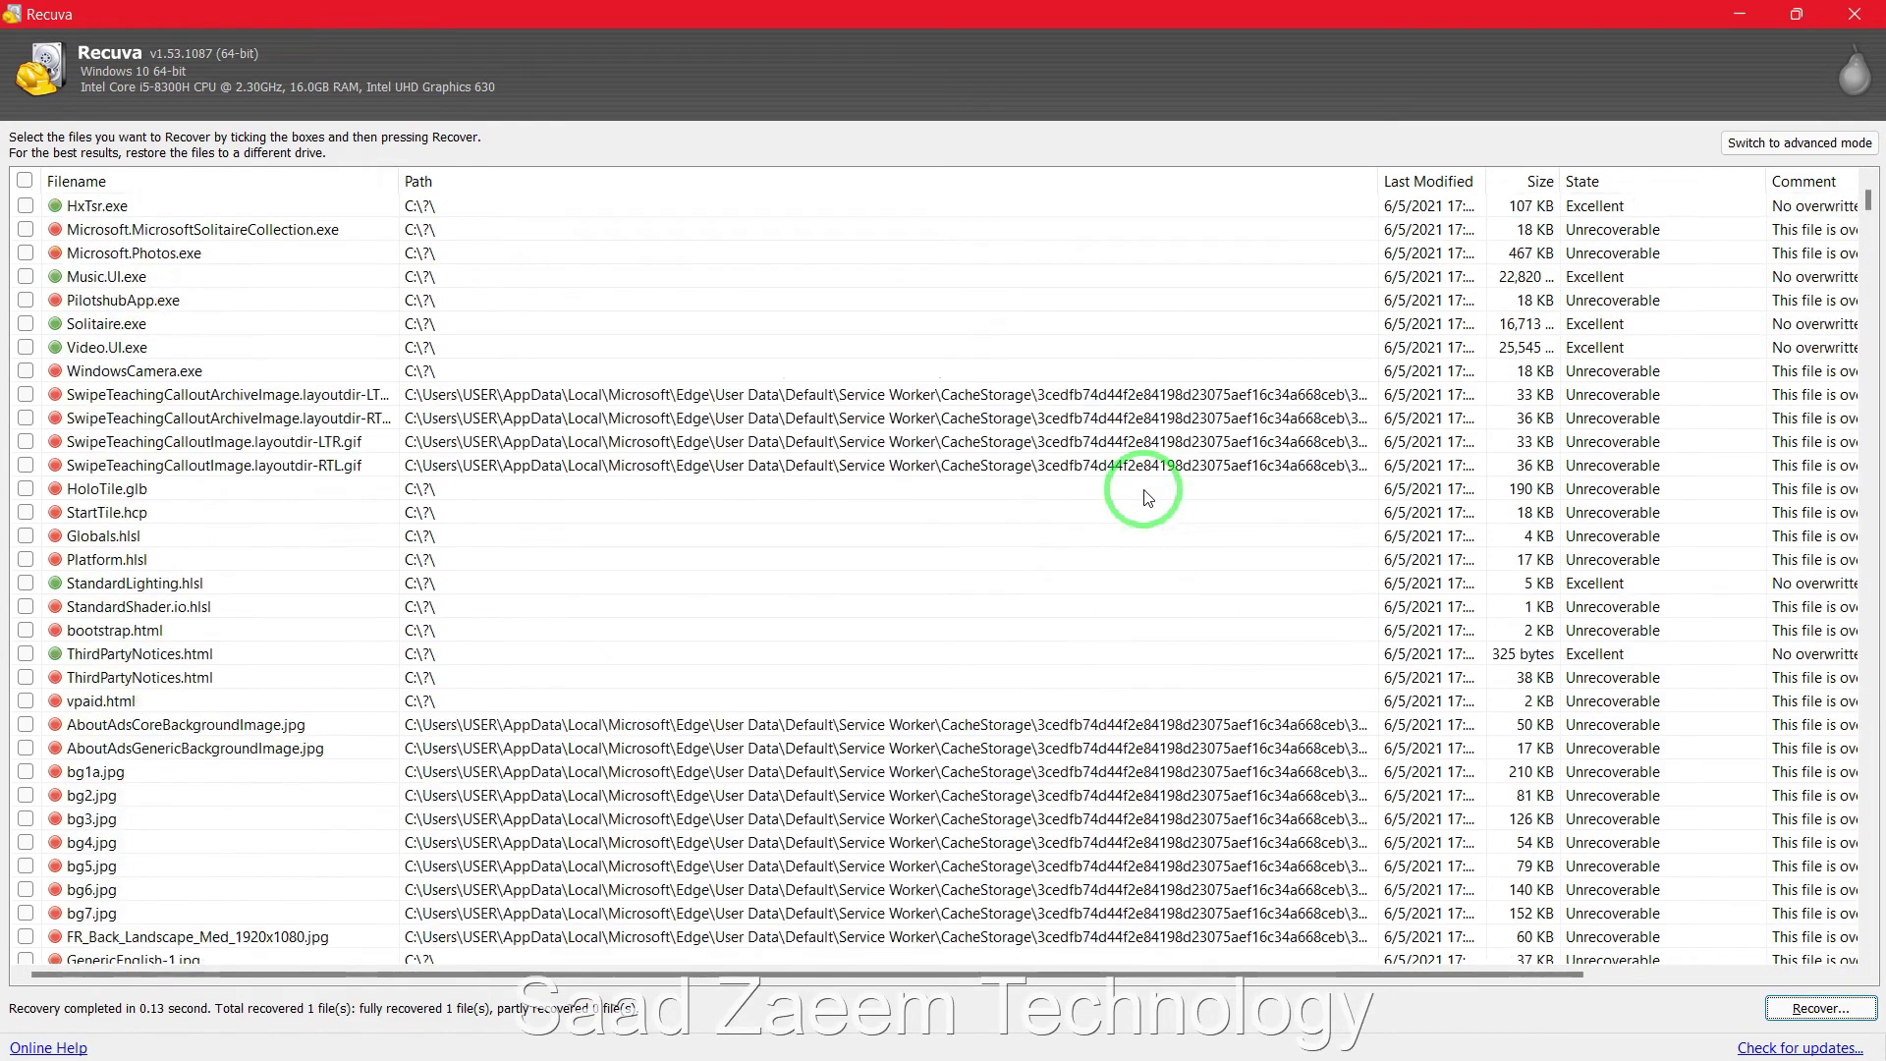
scroll(1148, 497, "up", 10)
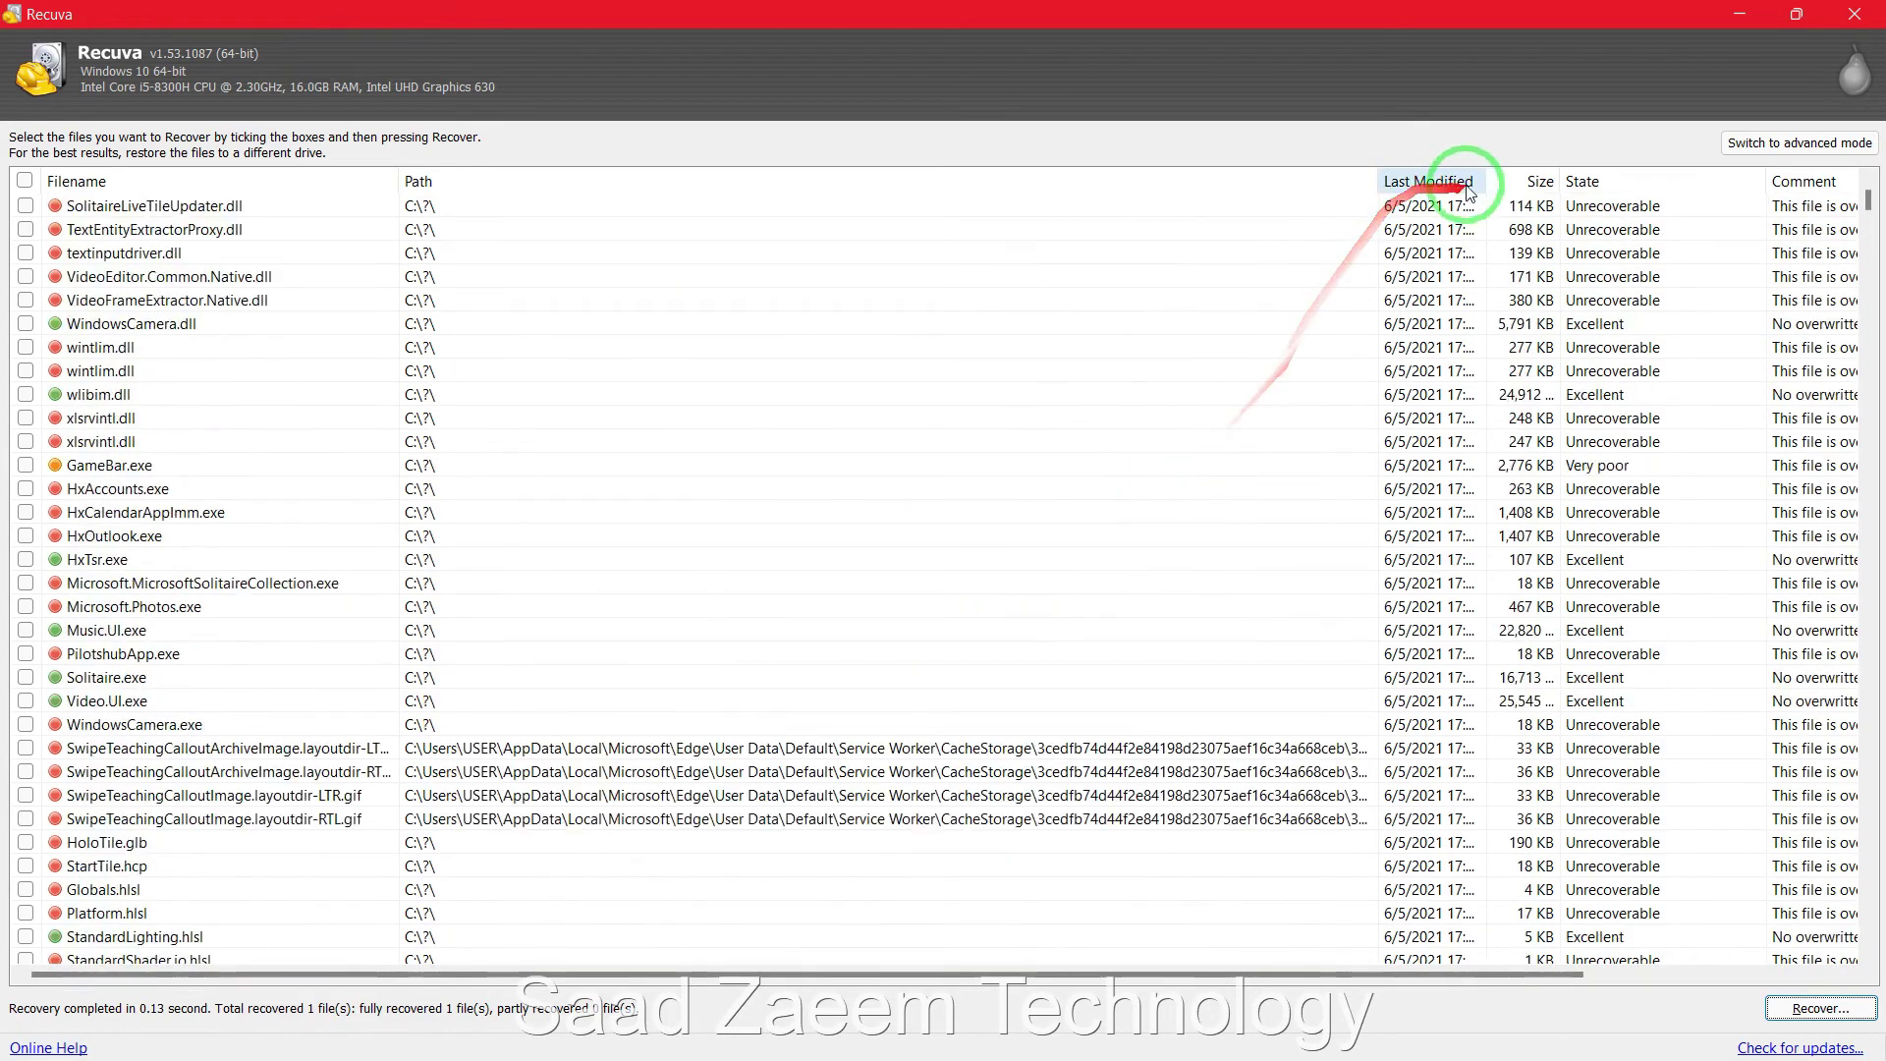
left_click_drag(1482, 180, 1535, 181)
scroll(1365, 344, "up", 6)
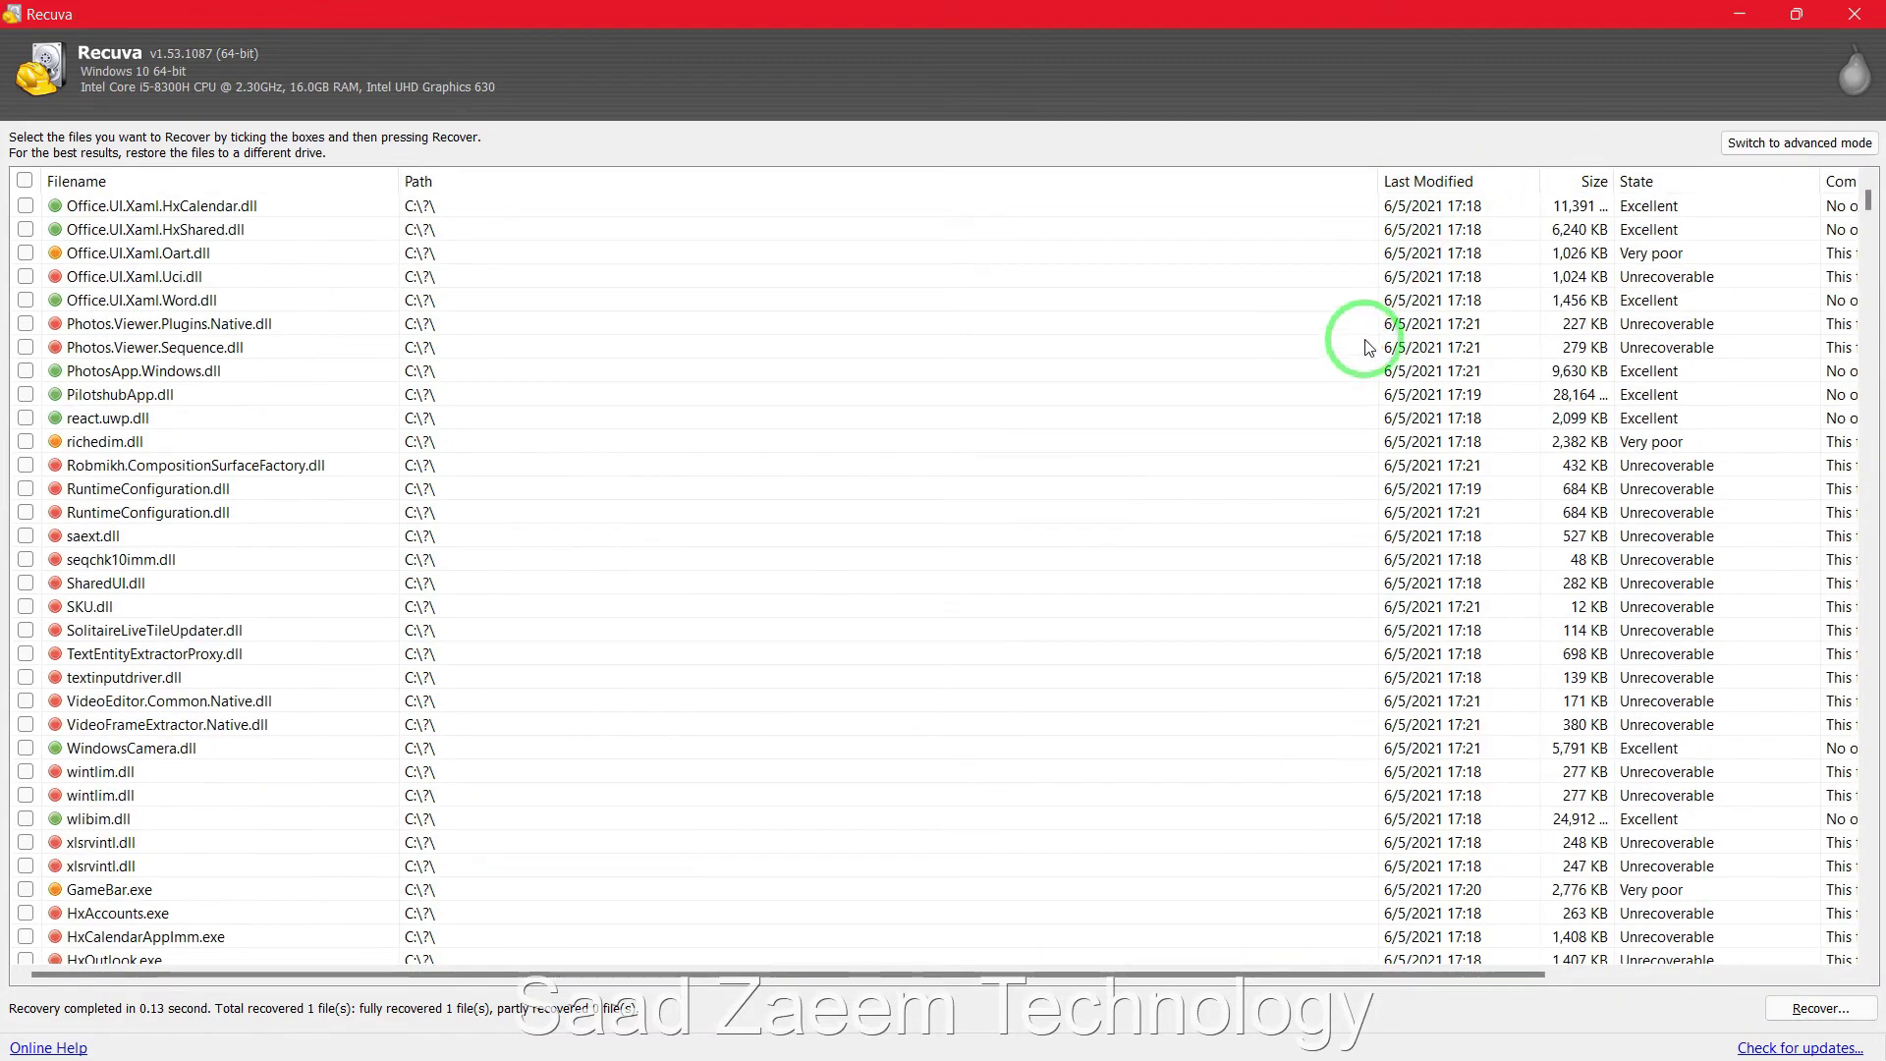
scroll(518, 472, "up", 20)
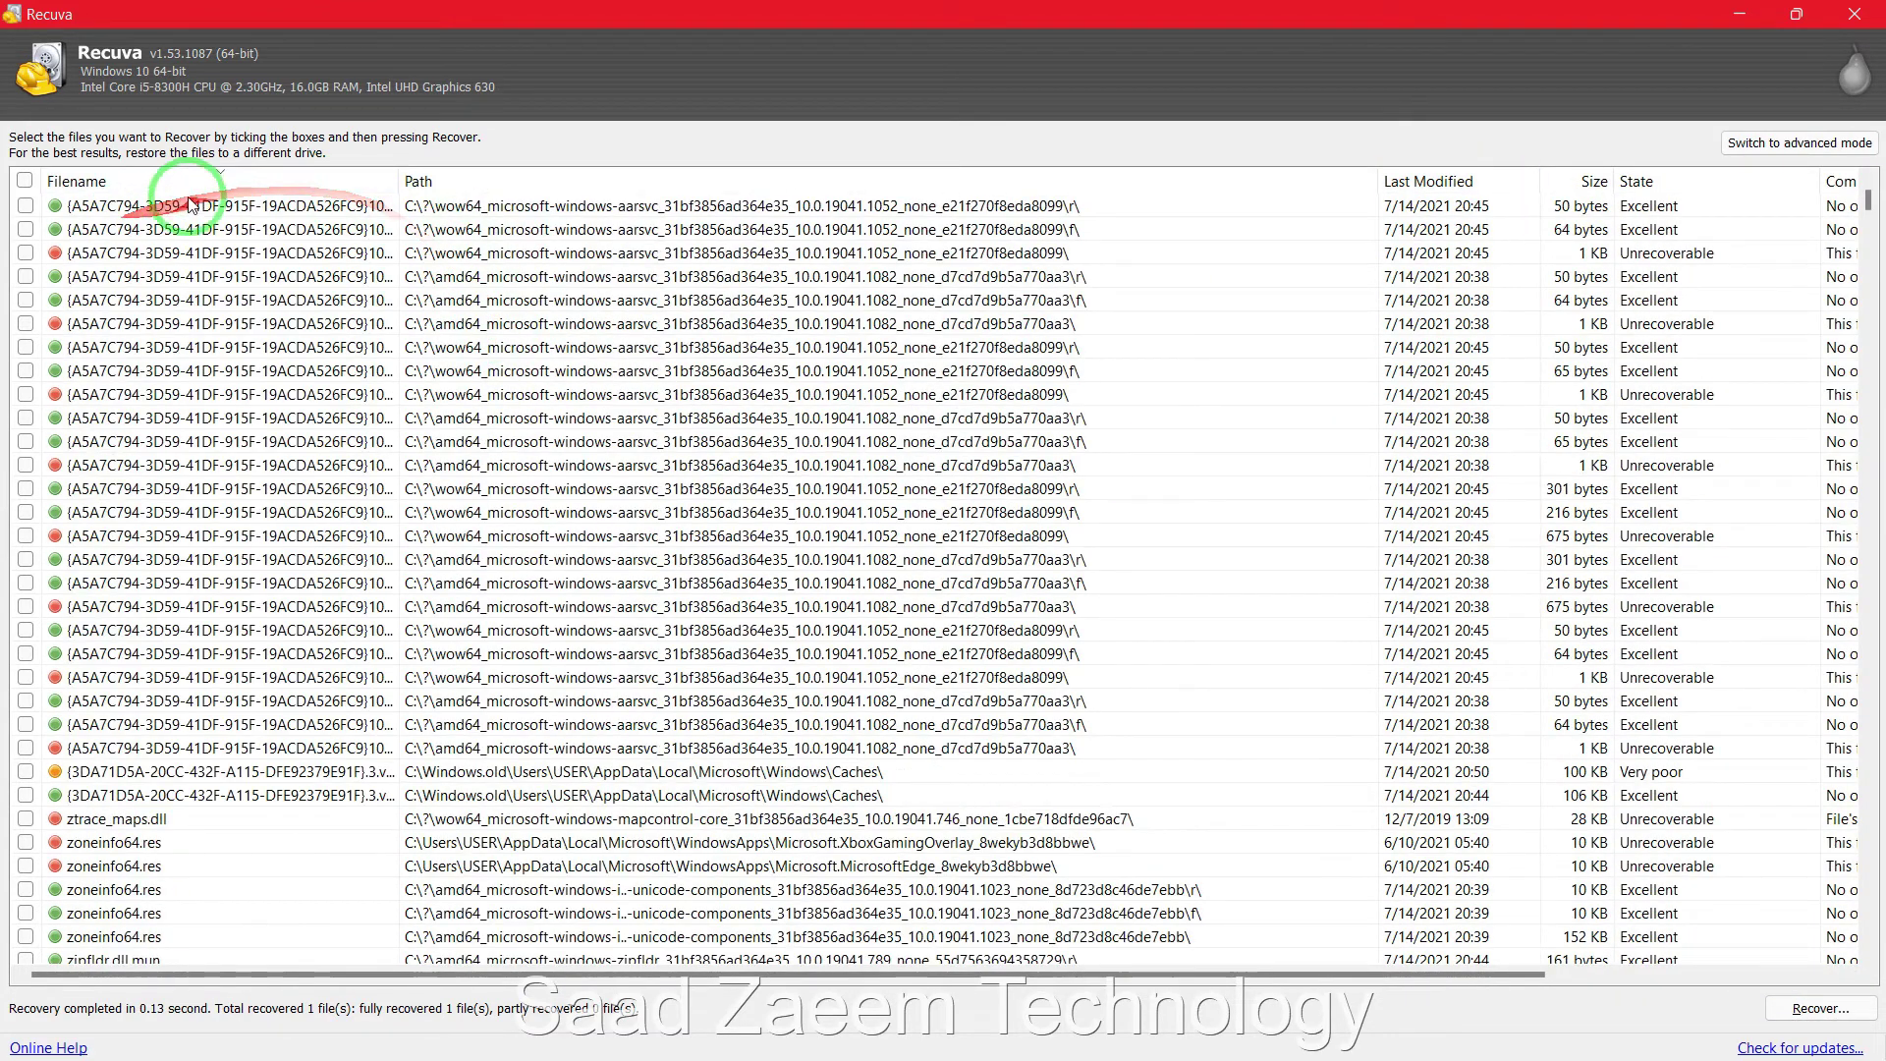
left_click(186, 183)
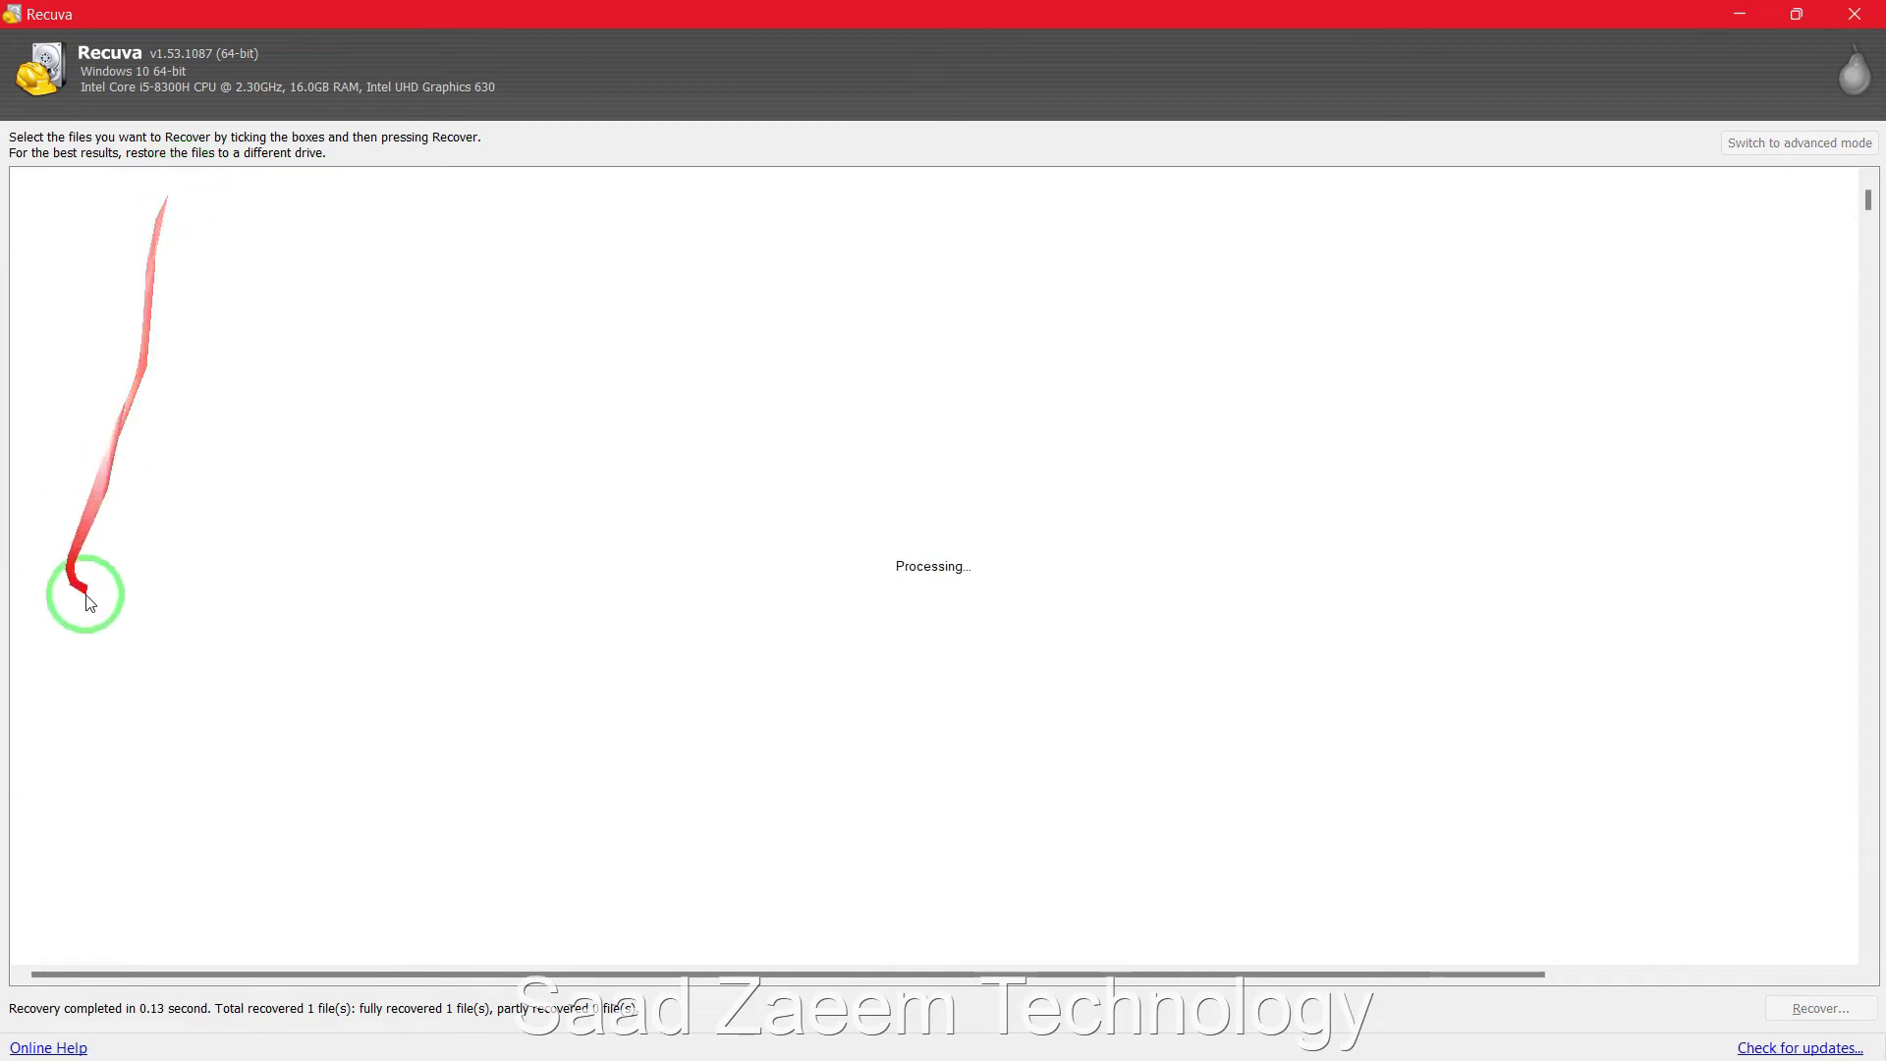
Examine the recovery states, paths and sizes of the deleted files throughout the sorted list.
scroll(175, 691, "down", 12)
scroll(206, 656, "down", 15)
scroll(206, 655, "down", 5)
scroll(206, 655, "down", 3)
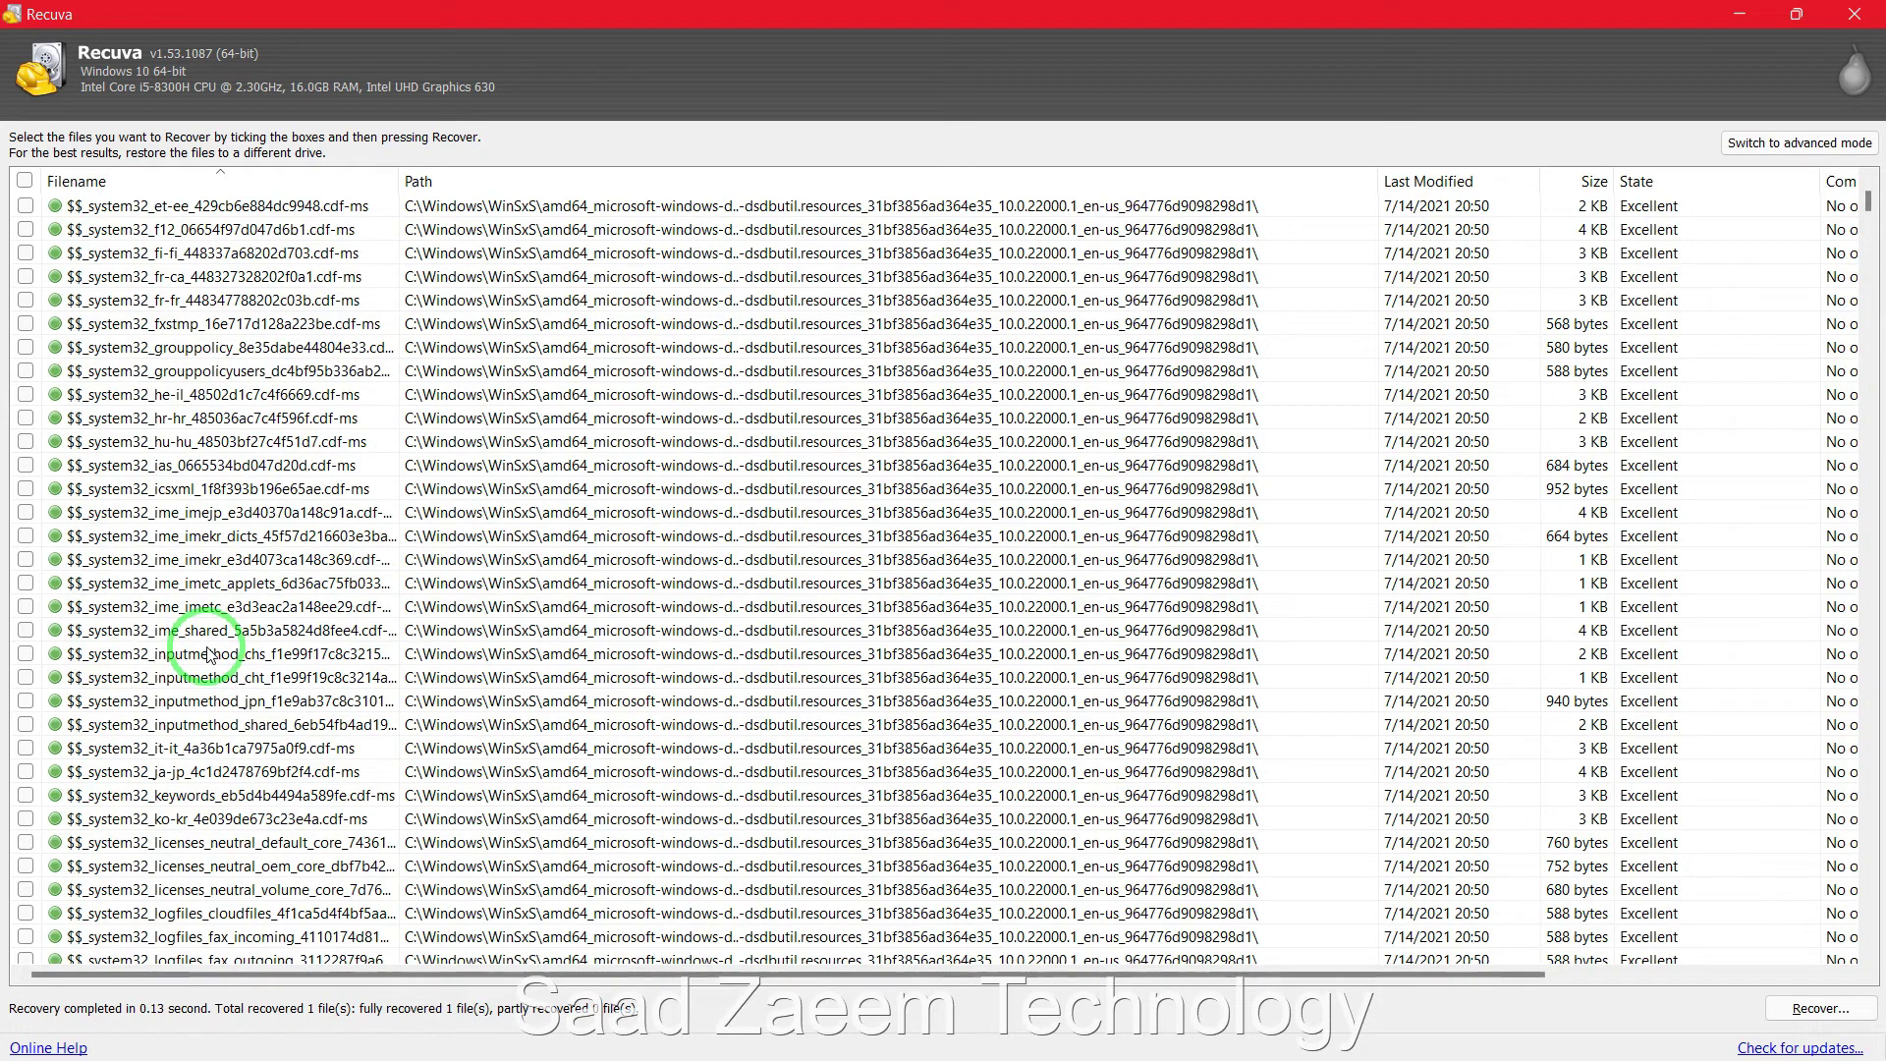
scroll(208, 656, "down", 1)
scroll(208, 655, "down", 15)
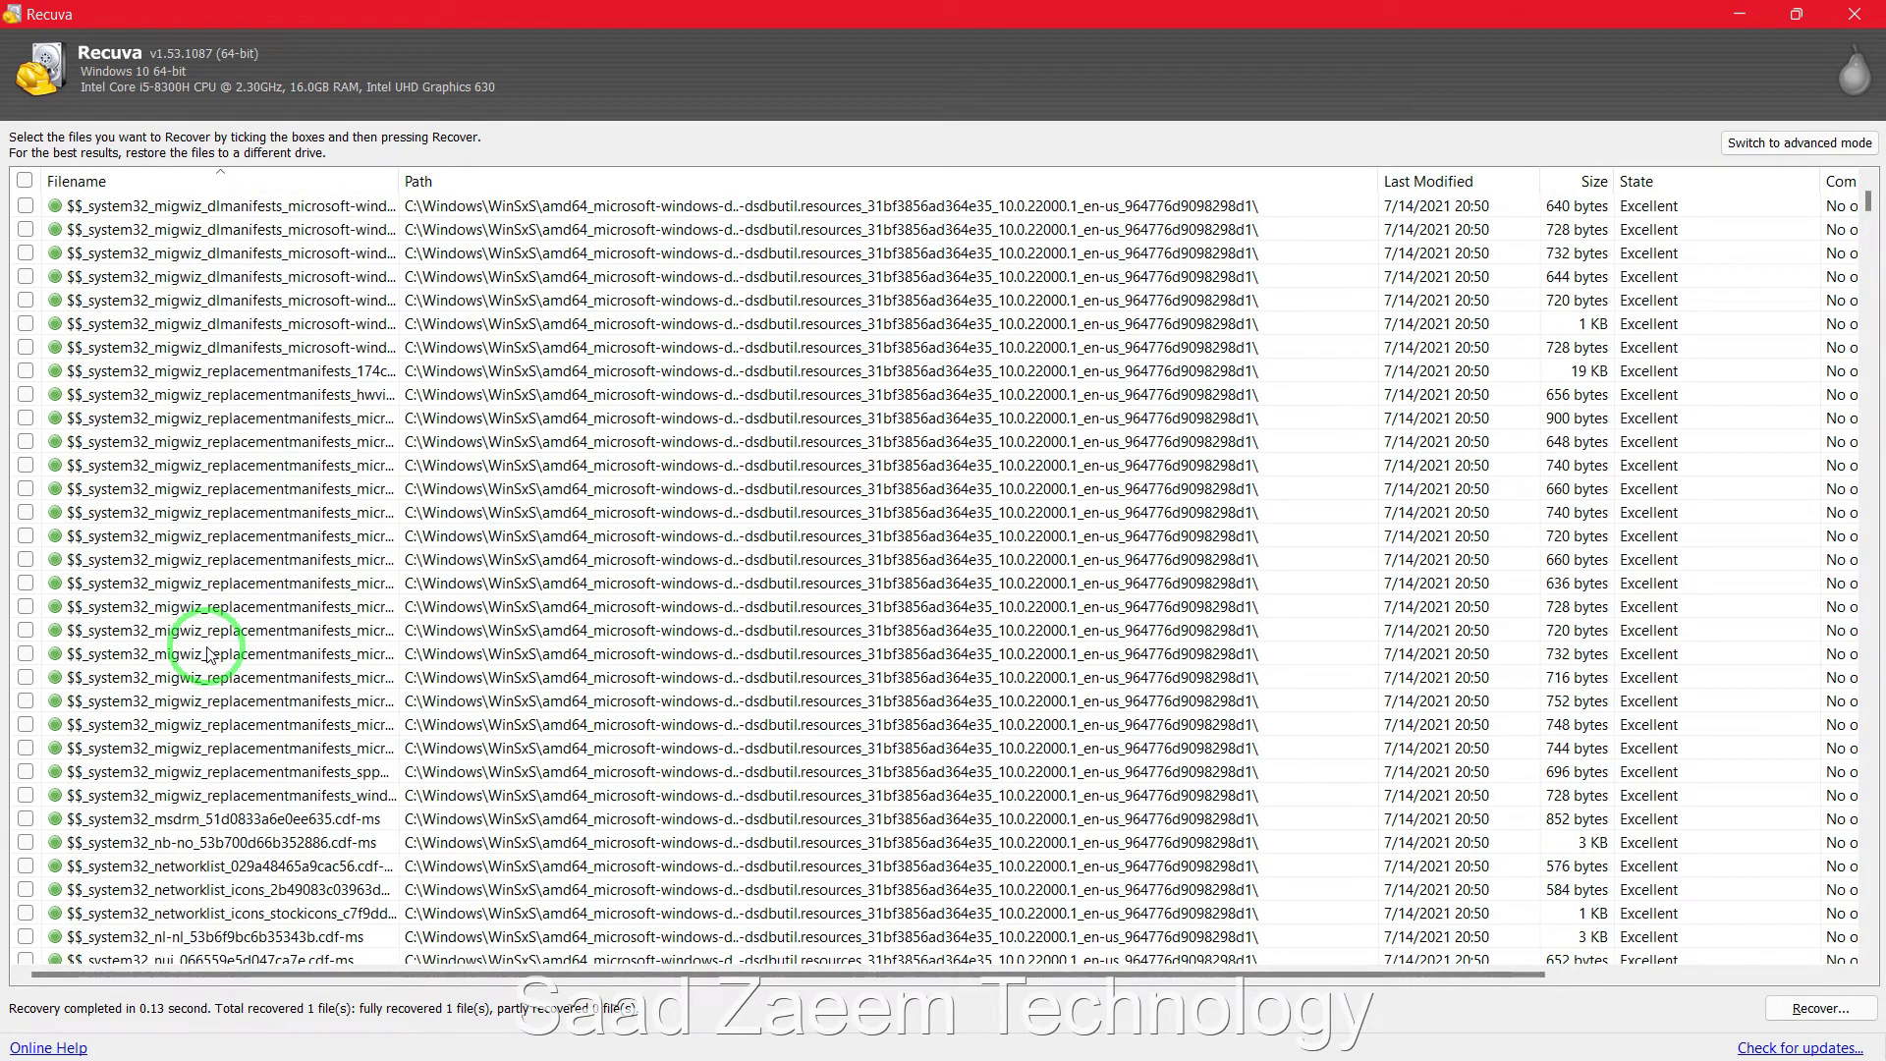
scroll(208, 655, "down", 20)
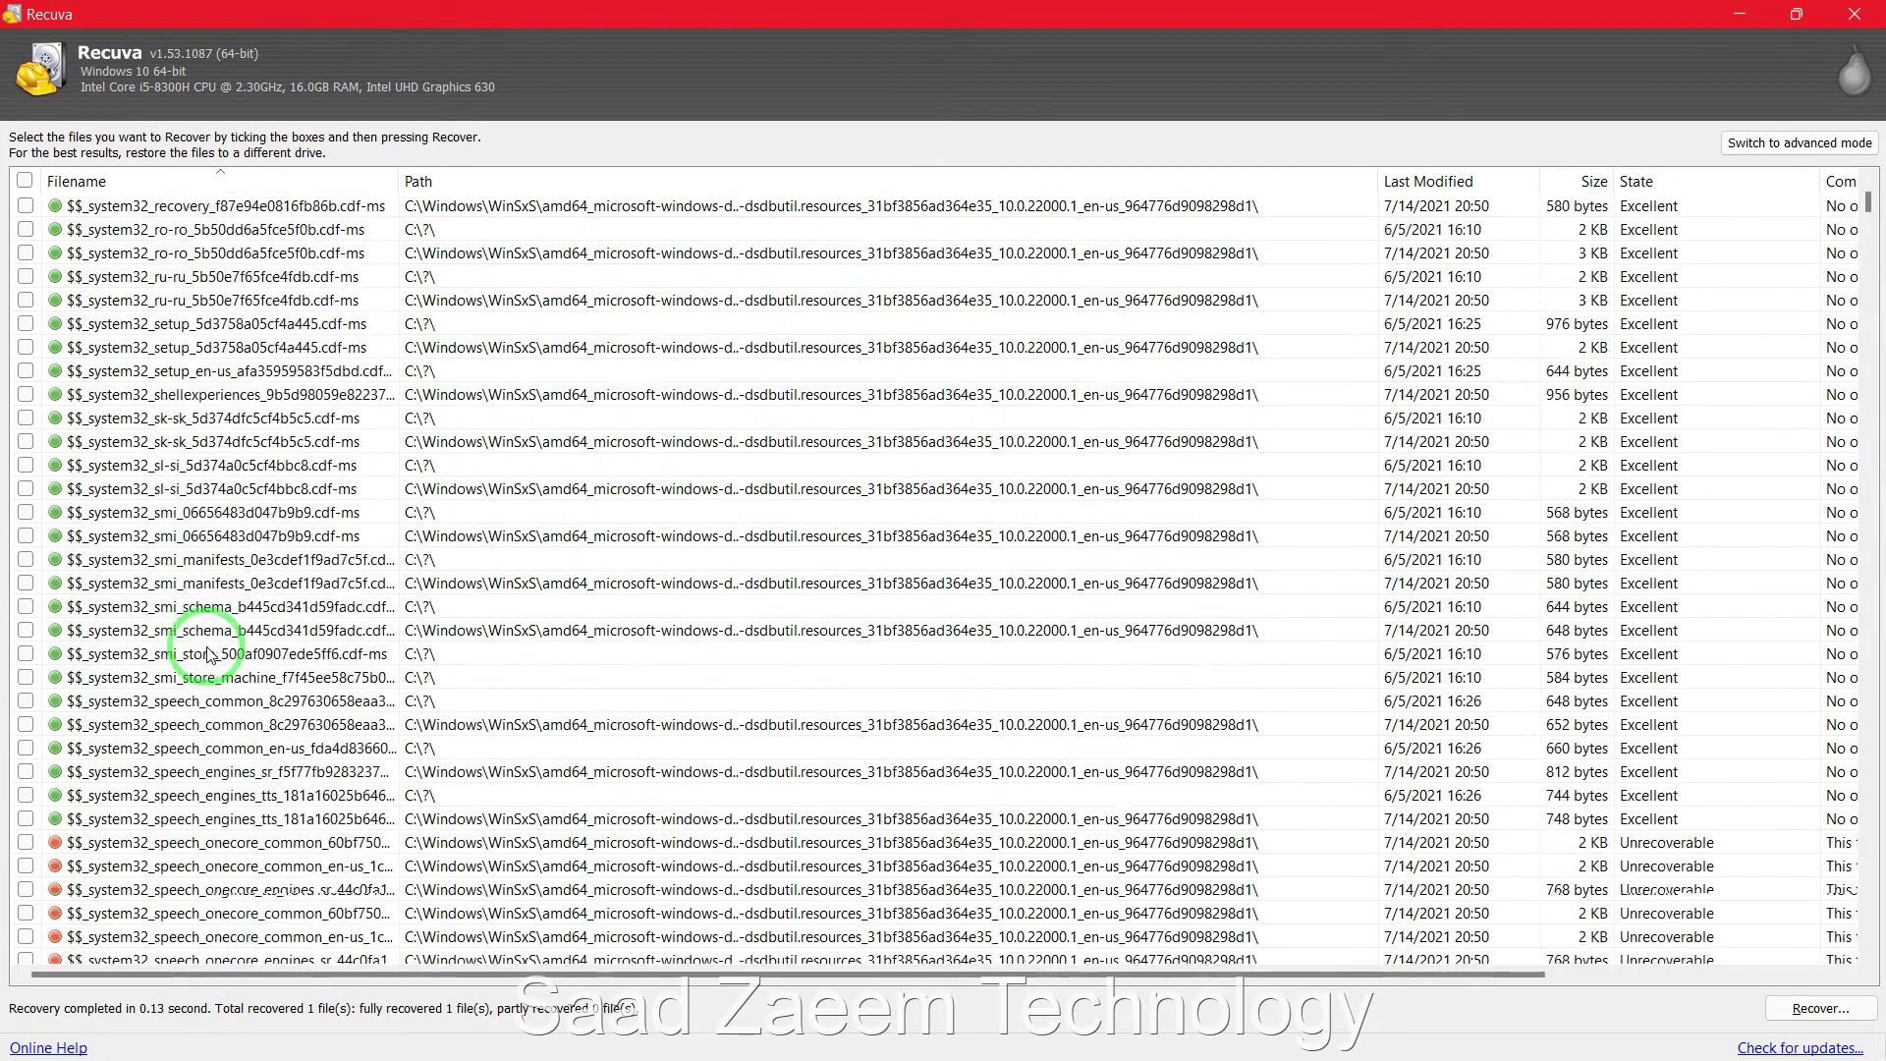
scroll(208, 655, "down", 7)
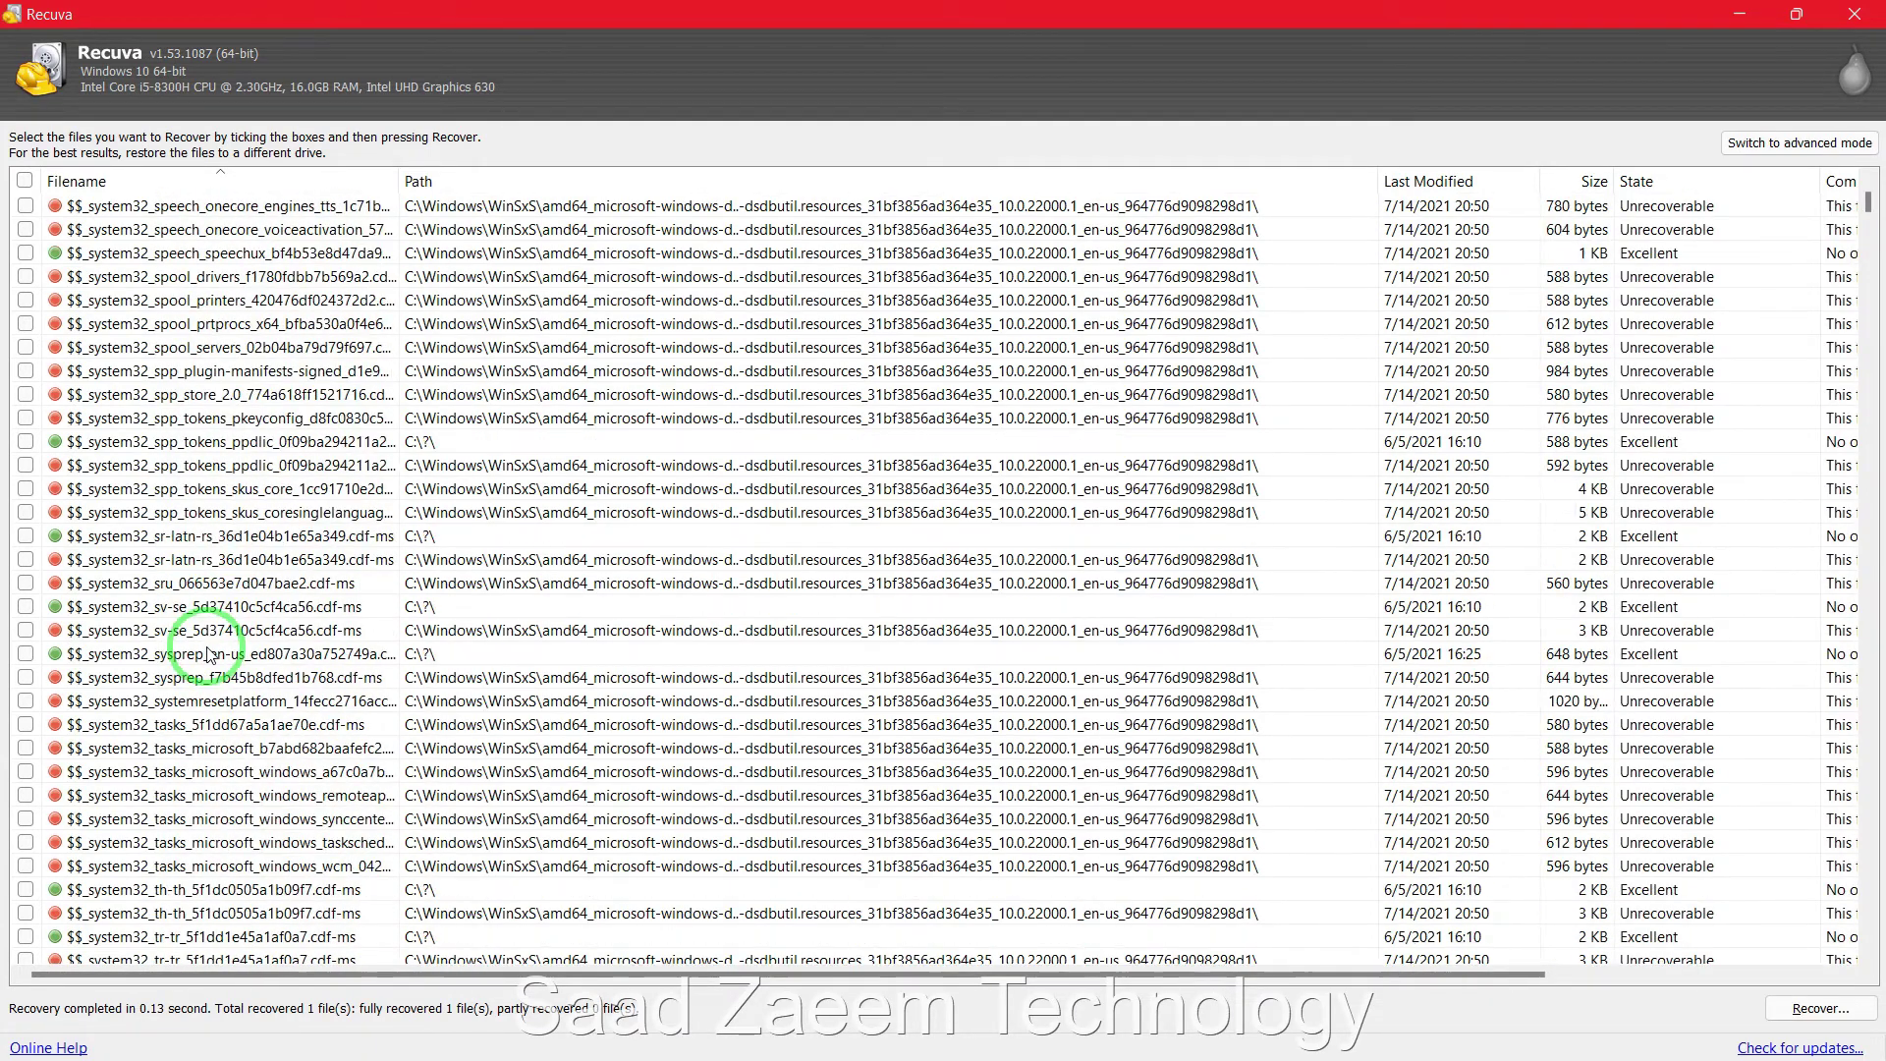
scroll(209, 655, "down", 20)
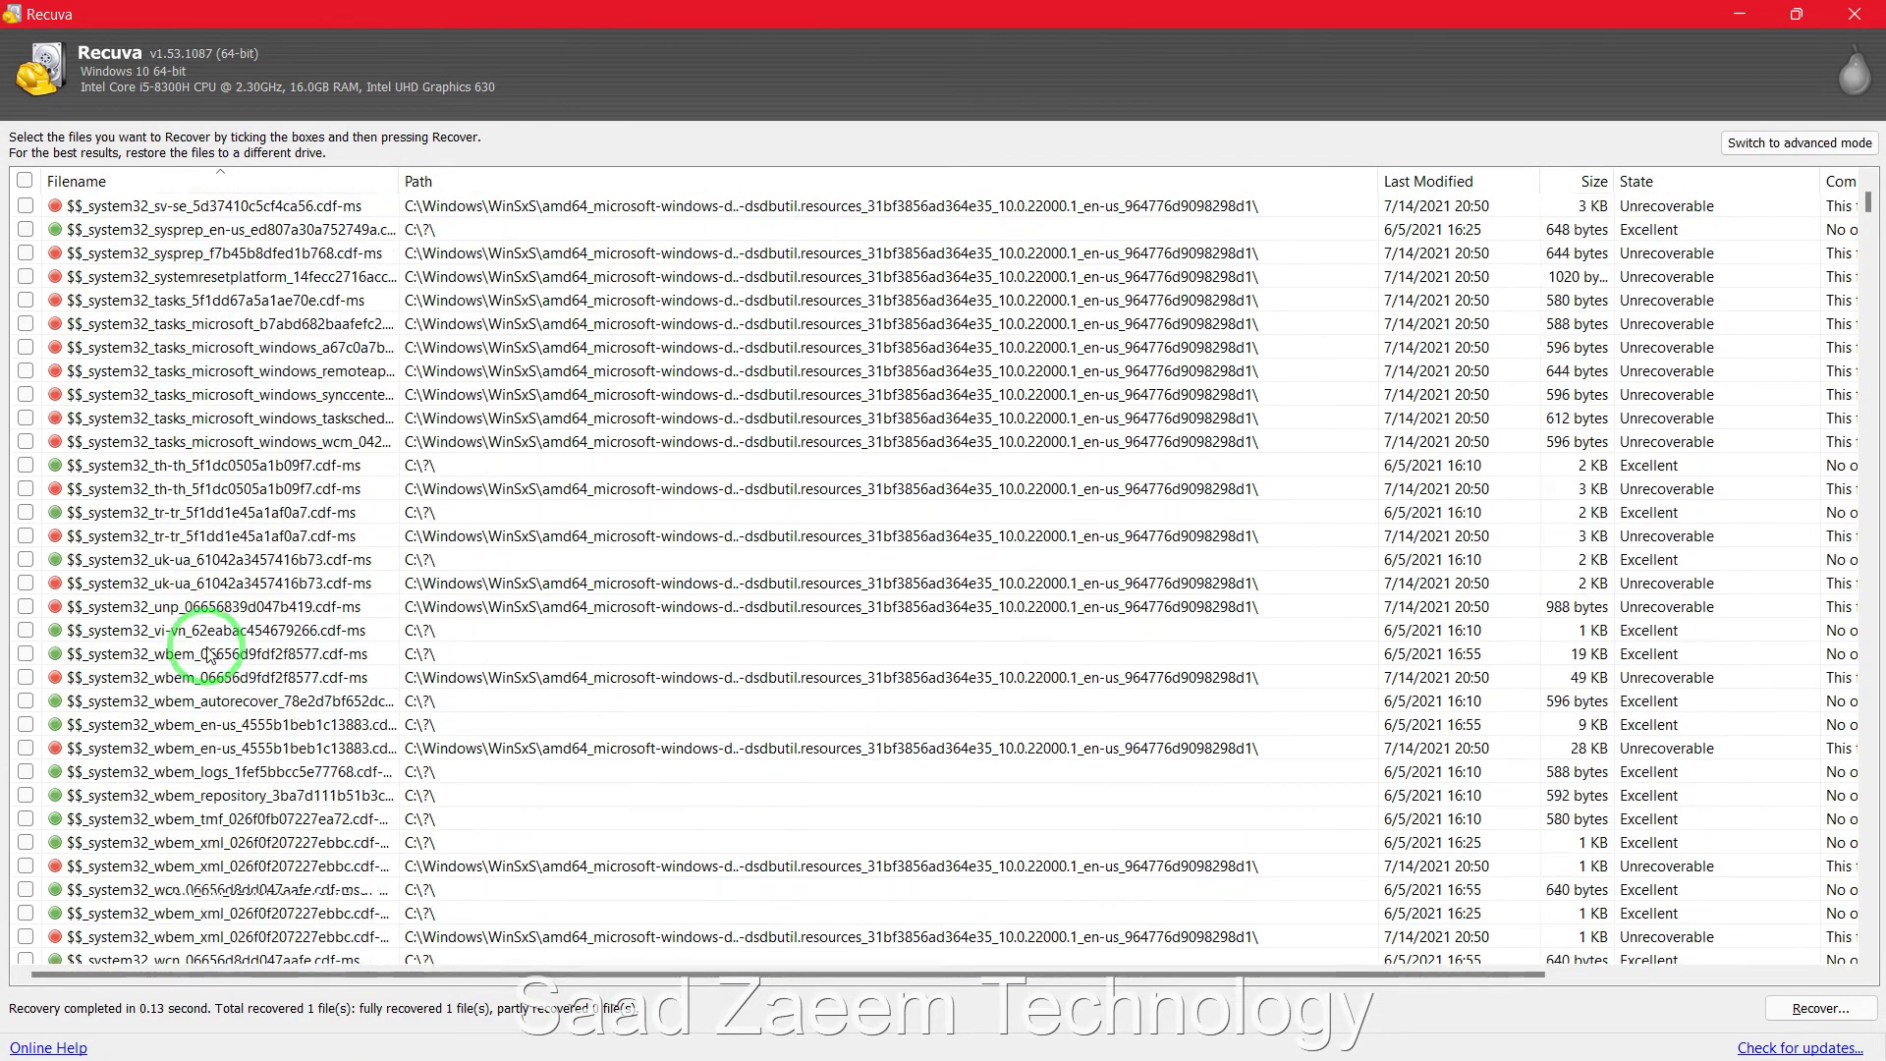
scroll(208, 655, "down", 20)
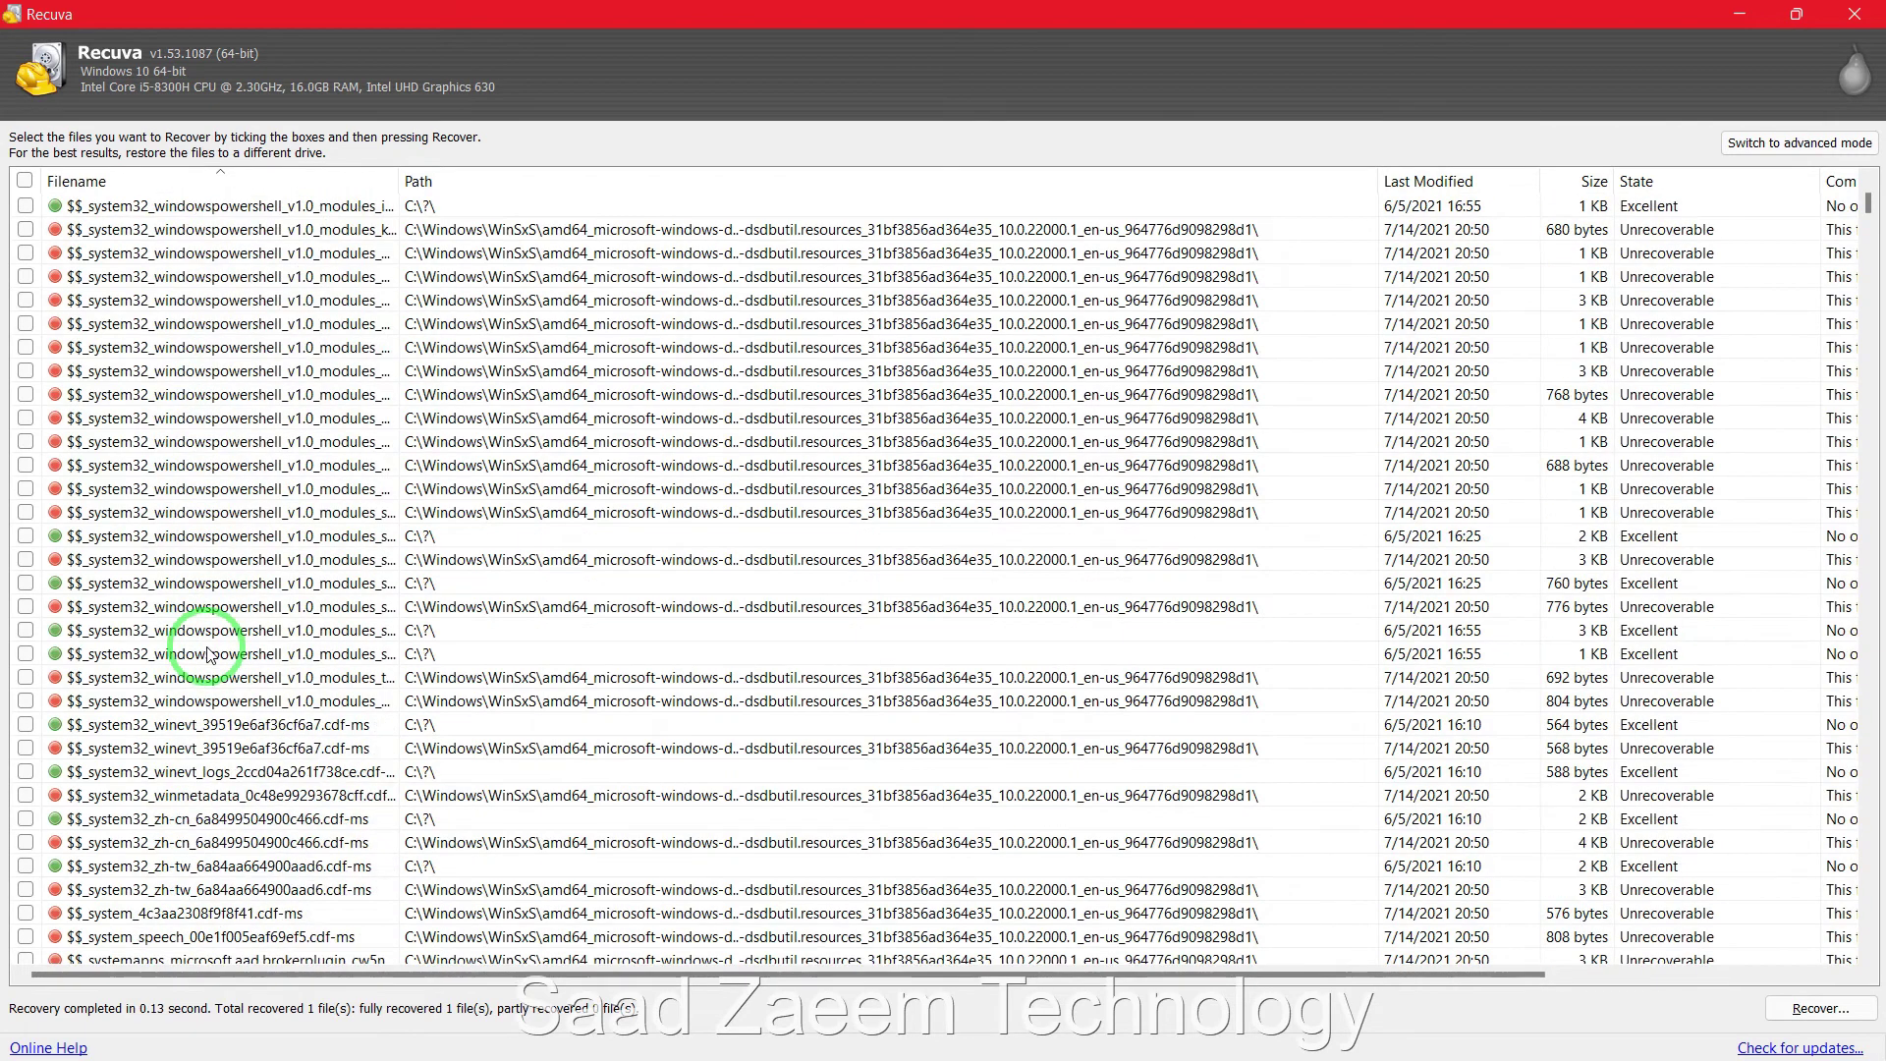
scroll(209, 655, "down", 15)
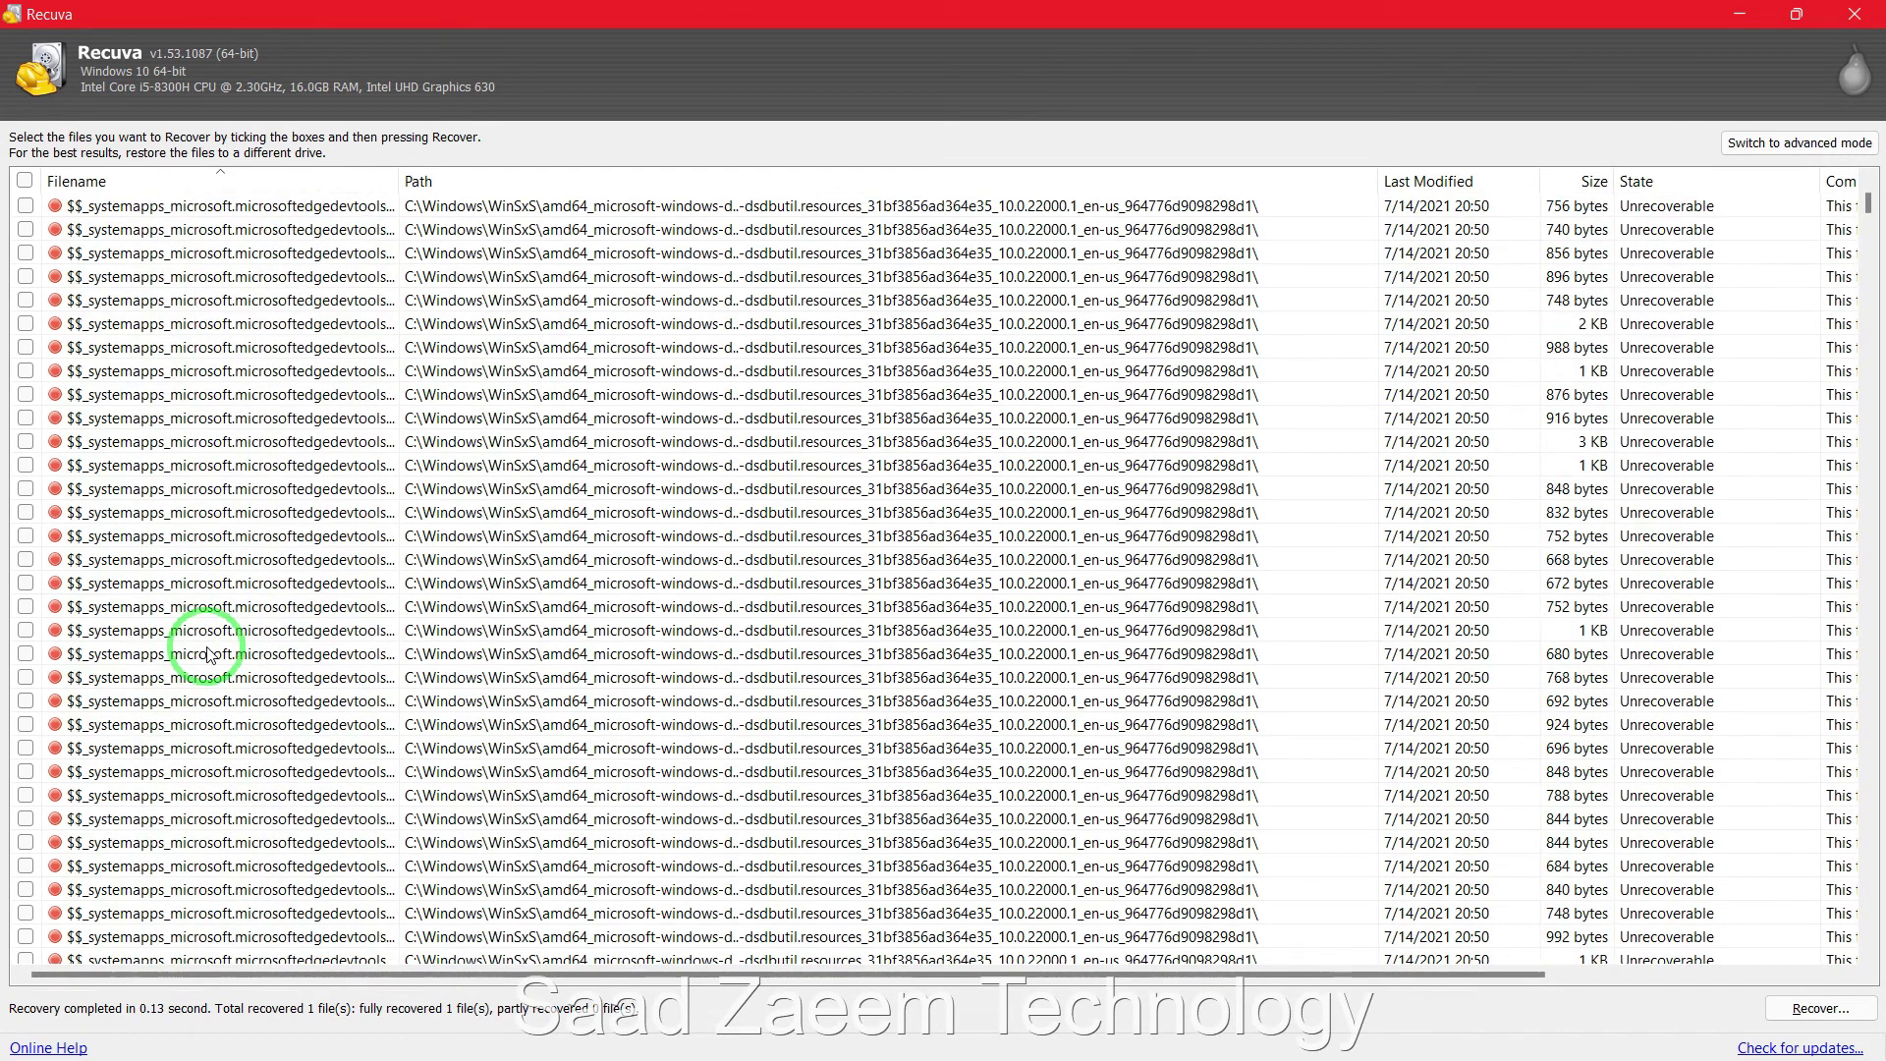
scroll(209, 655, "down", 6)
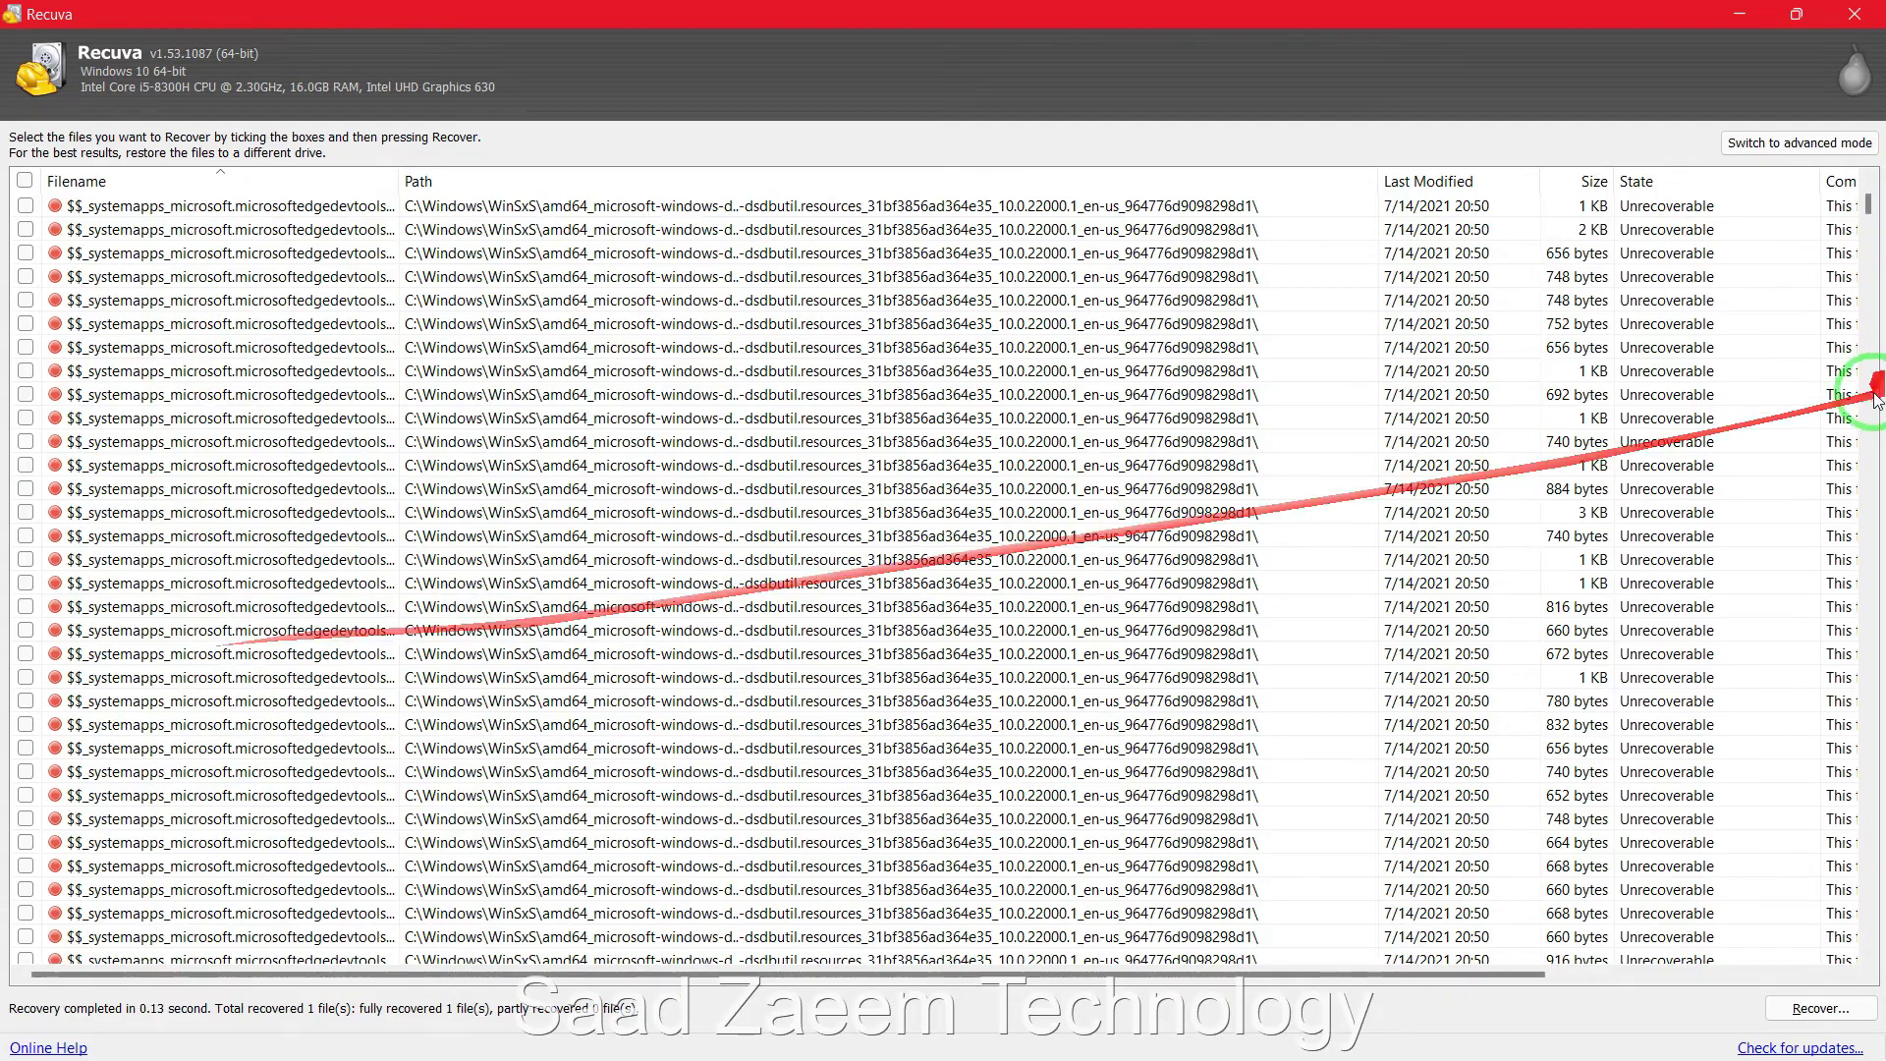
left_click_drag(1870, 208, 1870, 420)
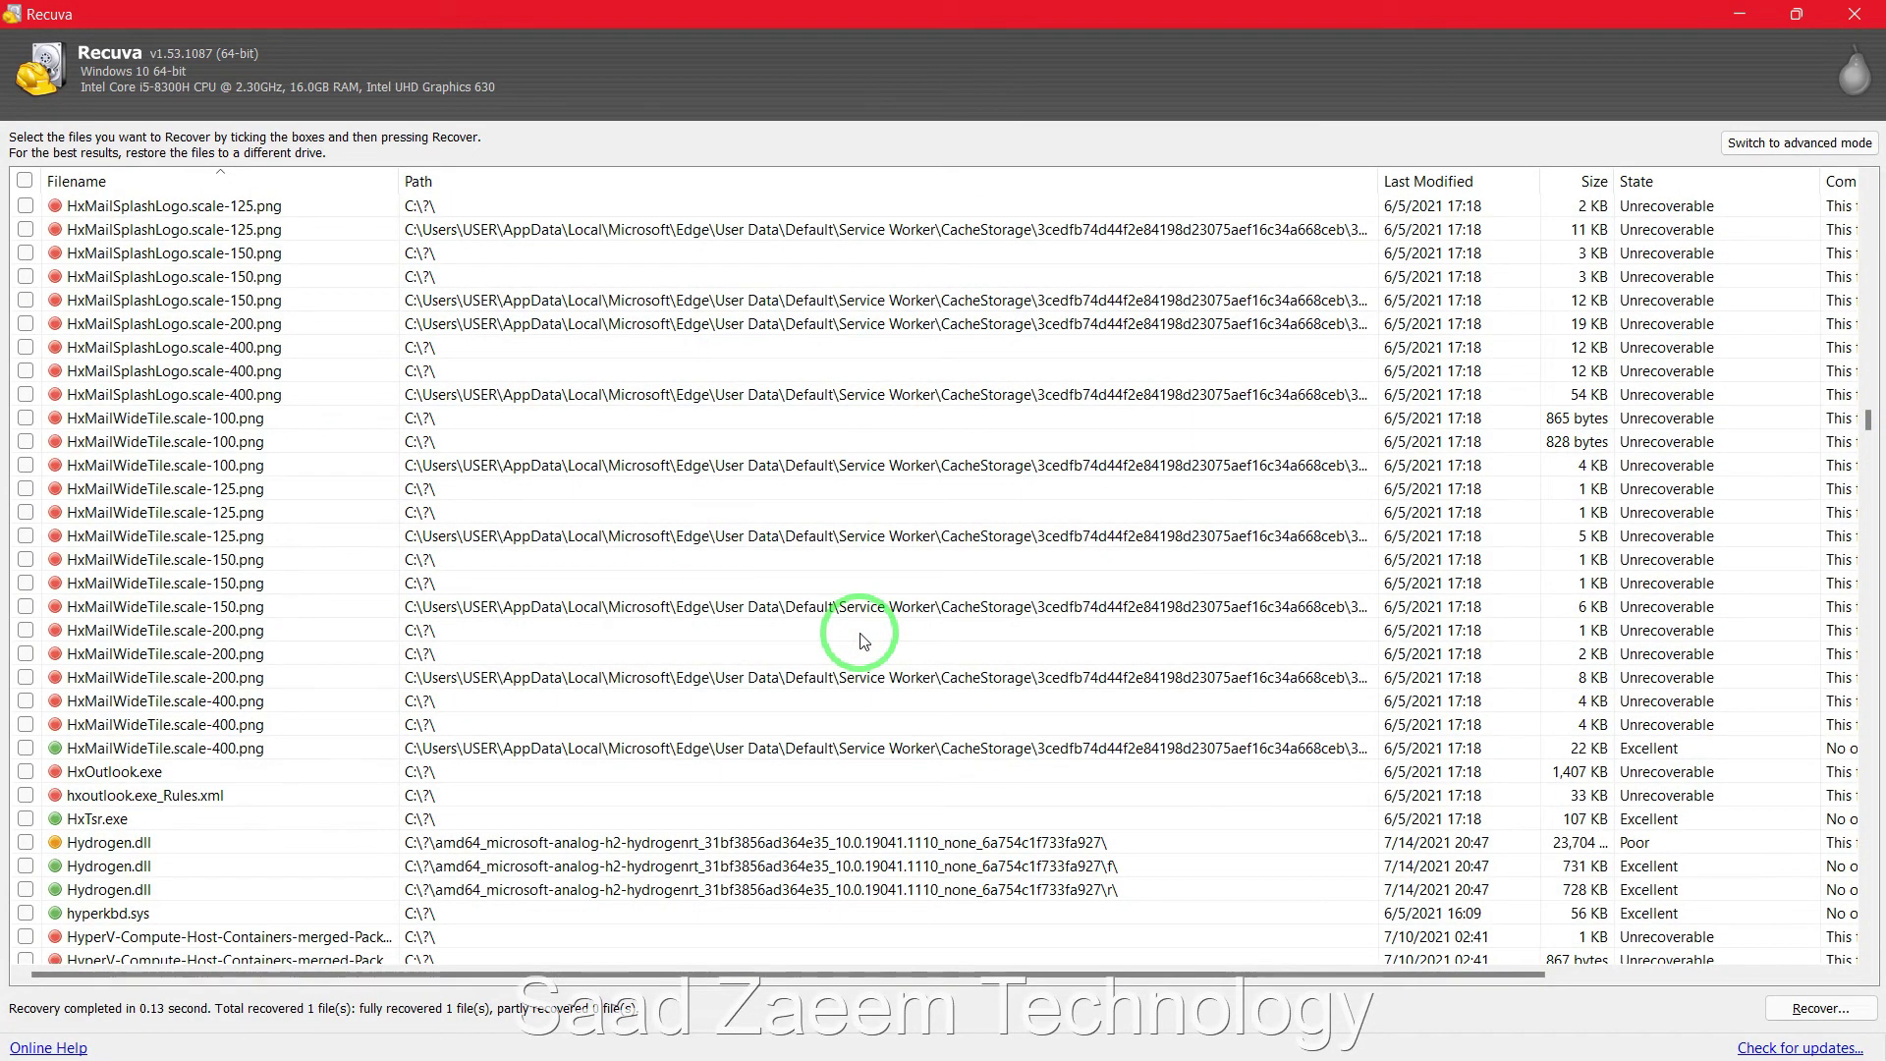
Switch to advanced mode and review the drives available for scanning, leaving all local disks selected.
left_click(1794, 146)
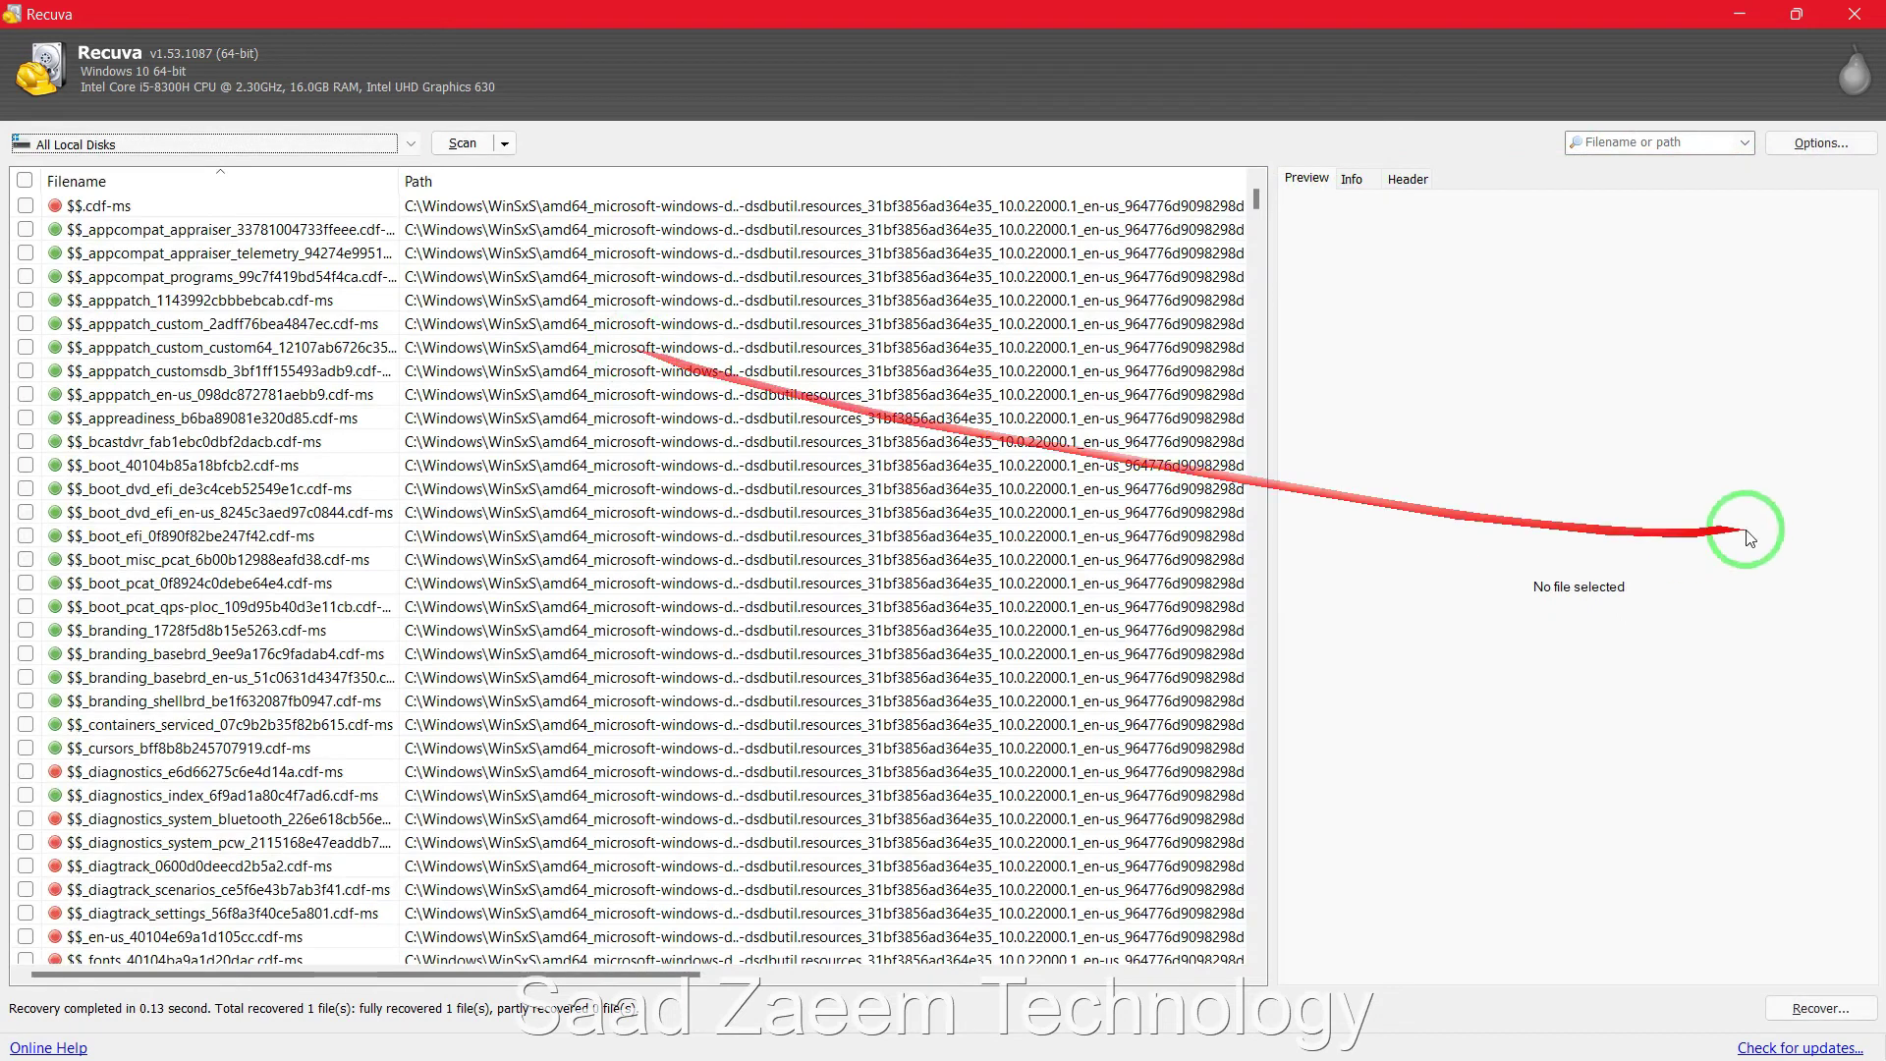
left_click(69, 145)
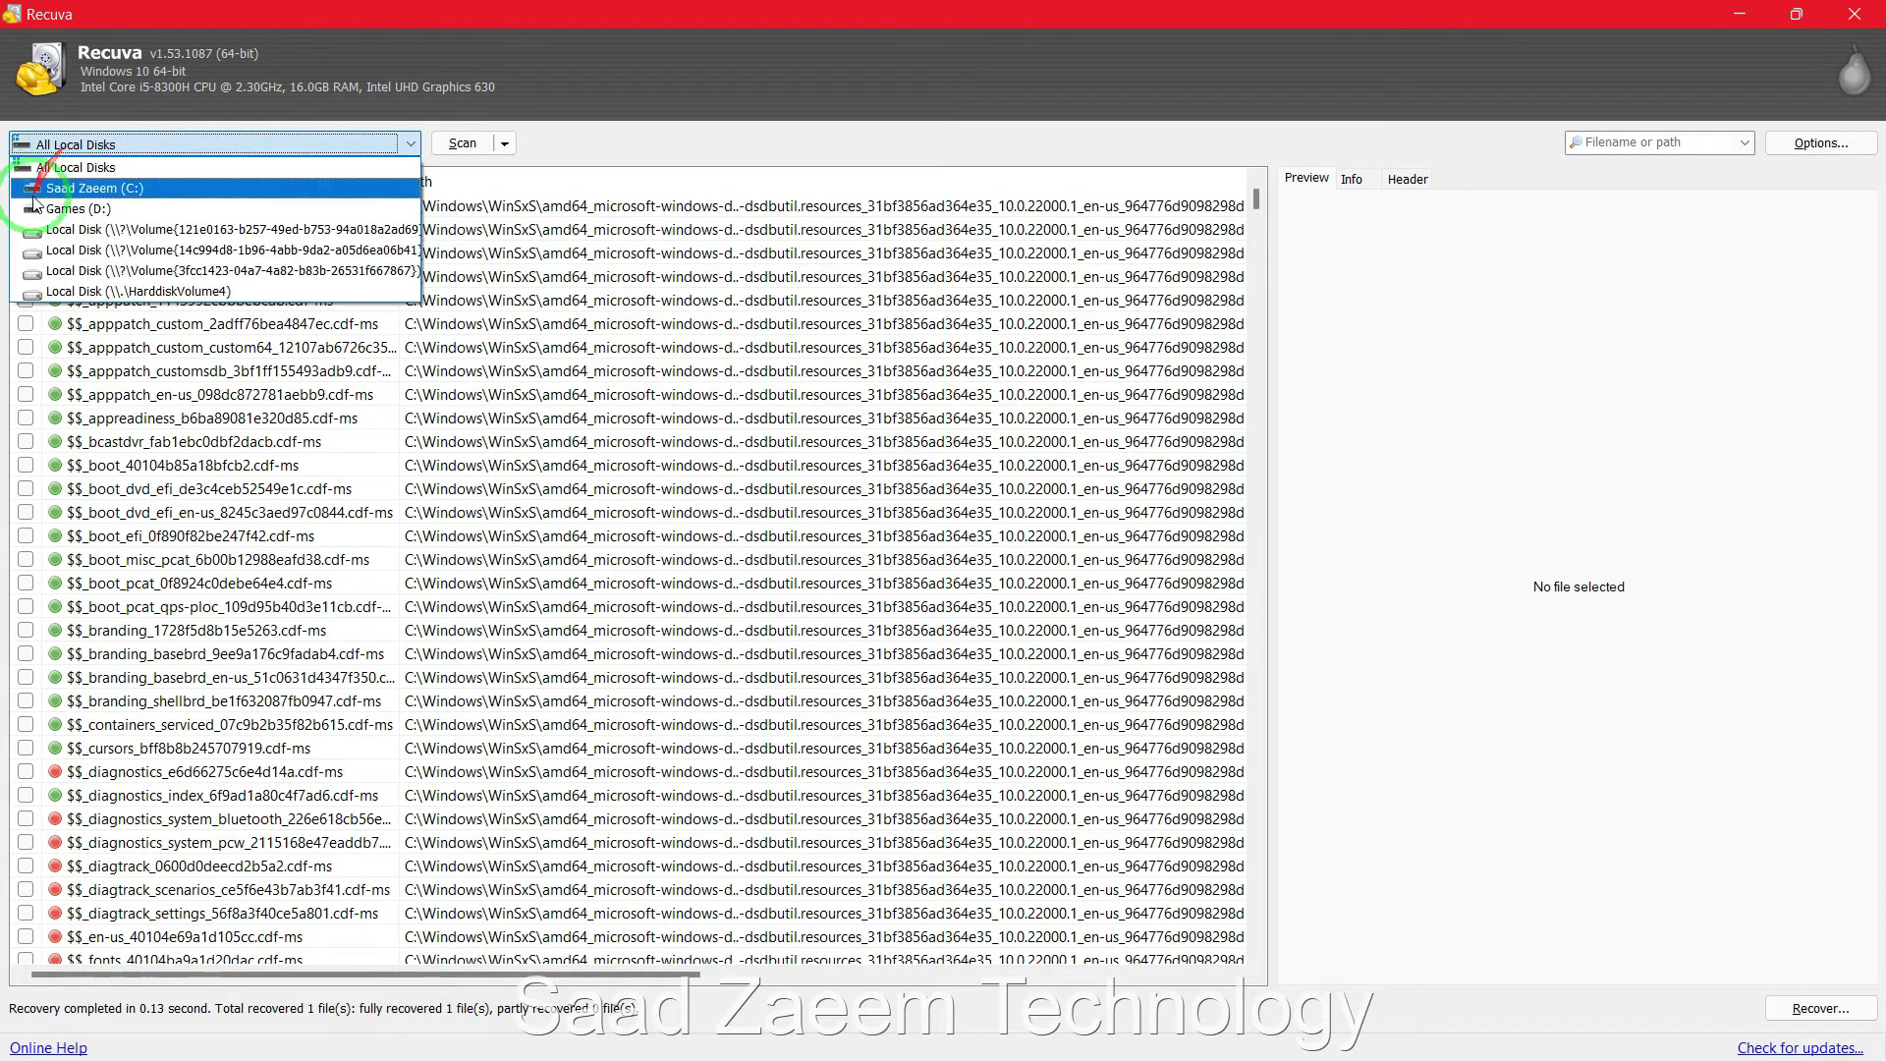
left_click(550, 148)
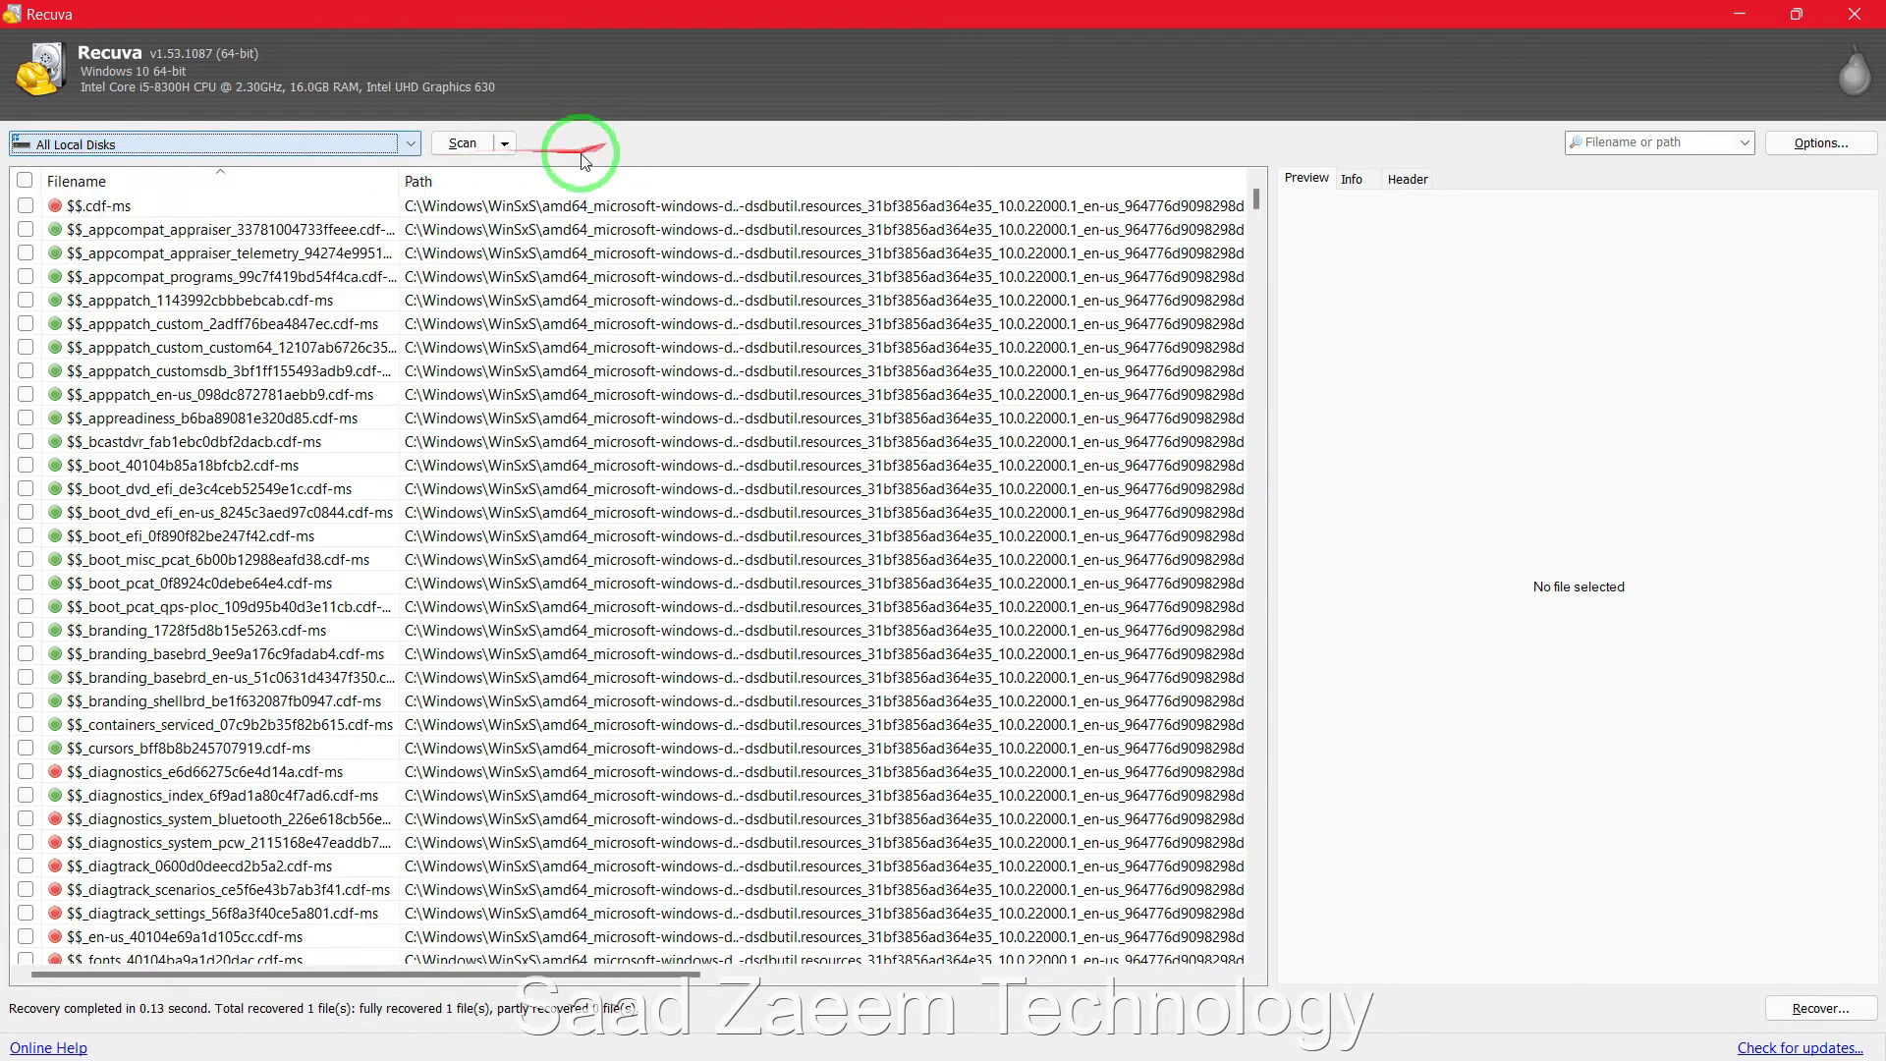
Mark $$_apppatch_custom_2adff76bea4847ec.cdf-ms to view its detailed file information, and close Recuva.
left_click(35, 332)
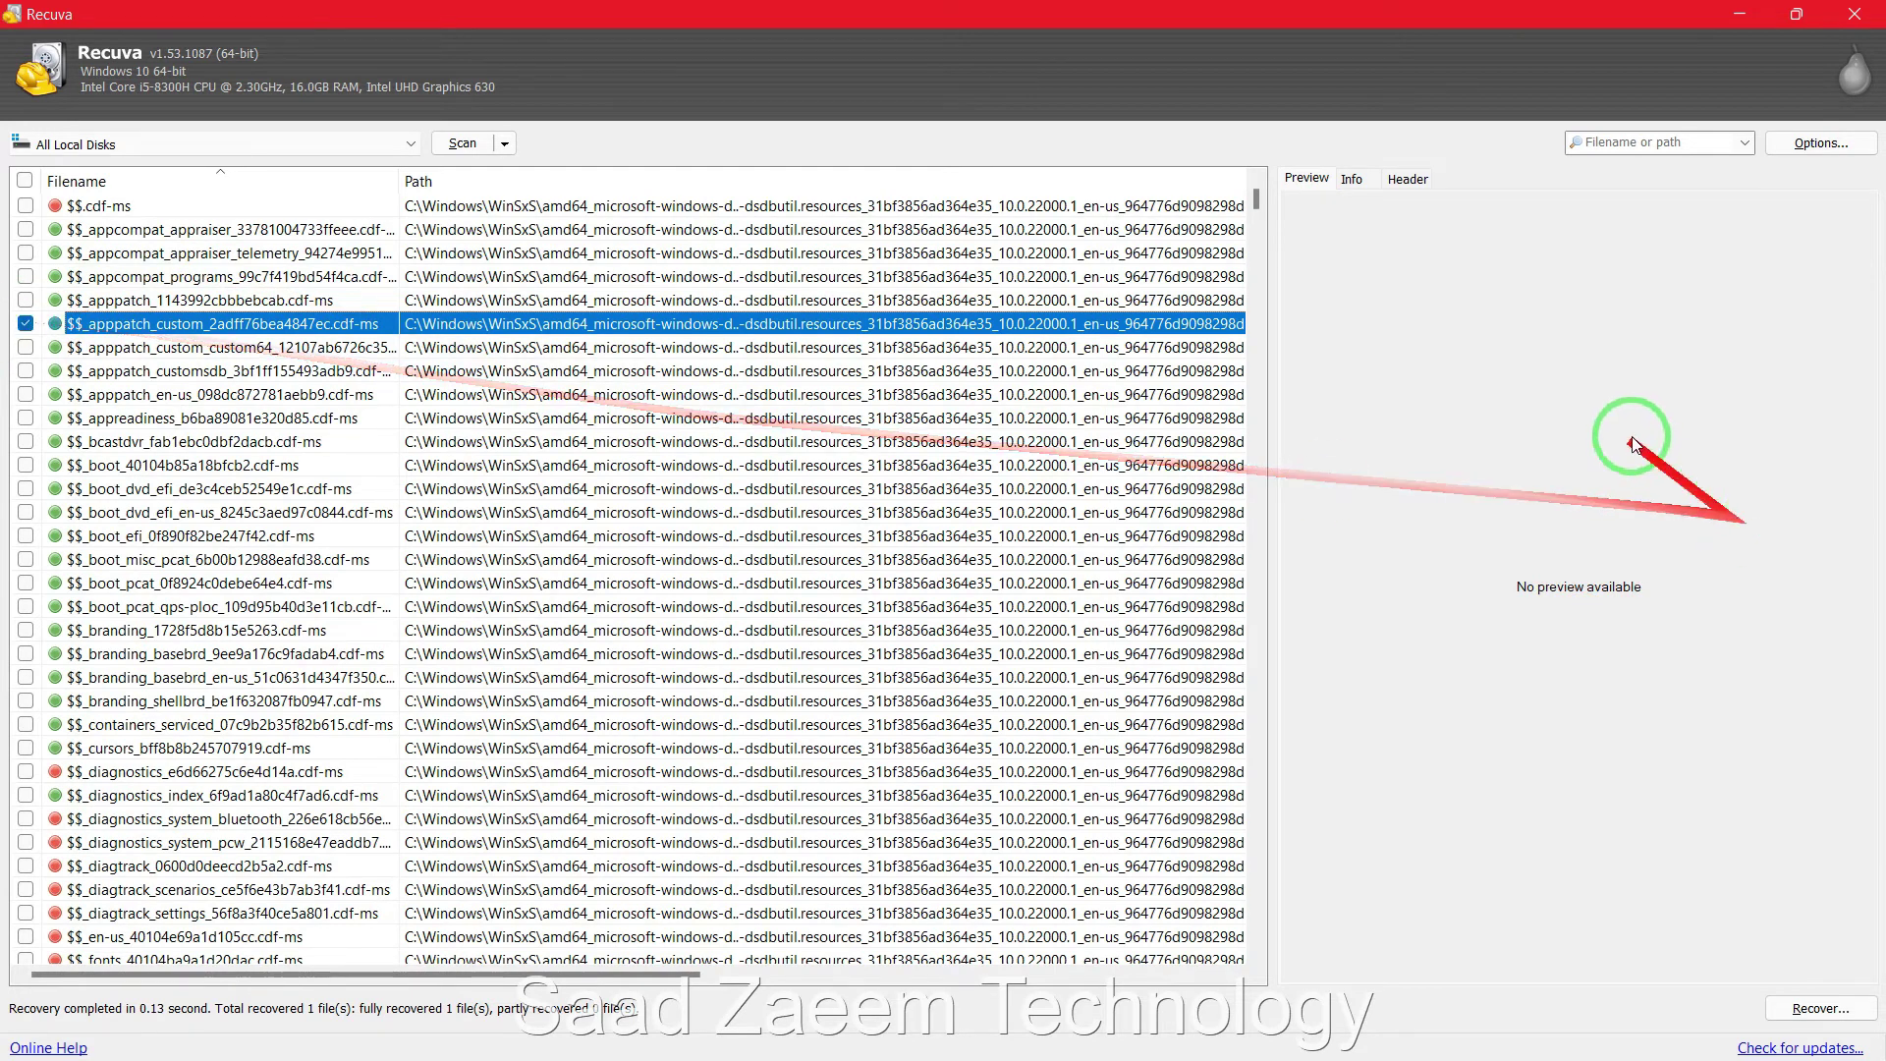
left_click(1352, 178)
left_click_drag(1695, 543, 1275, 180)
left_click(1540, 318)
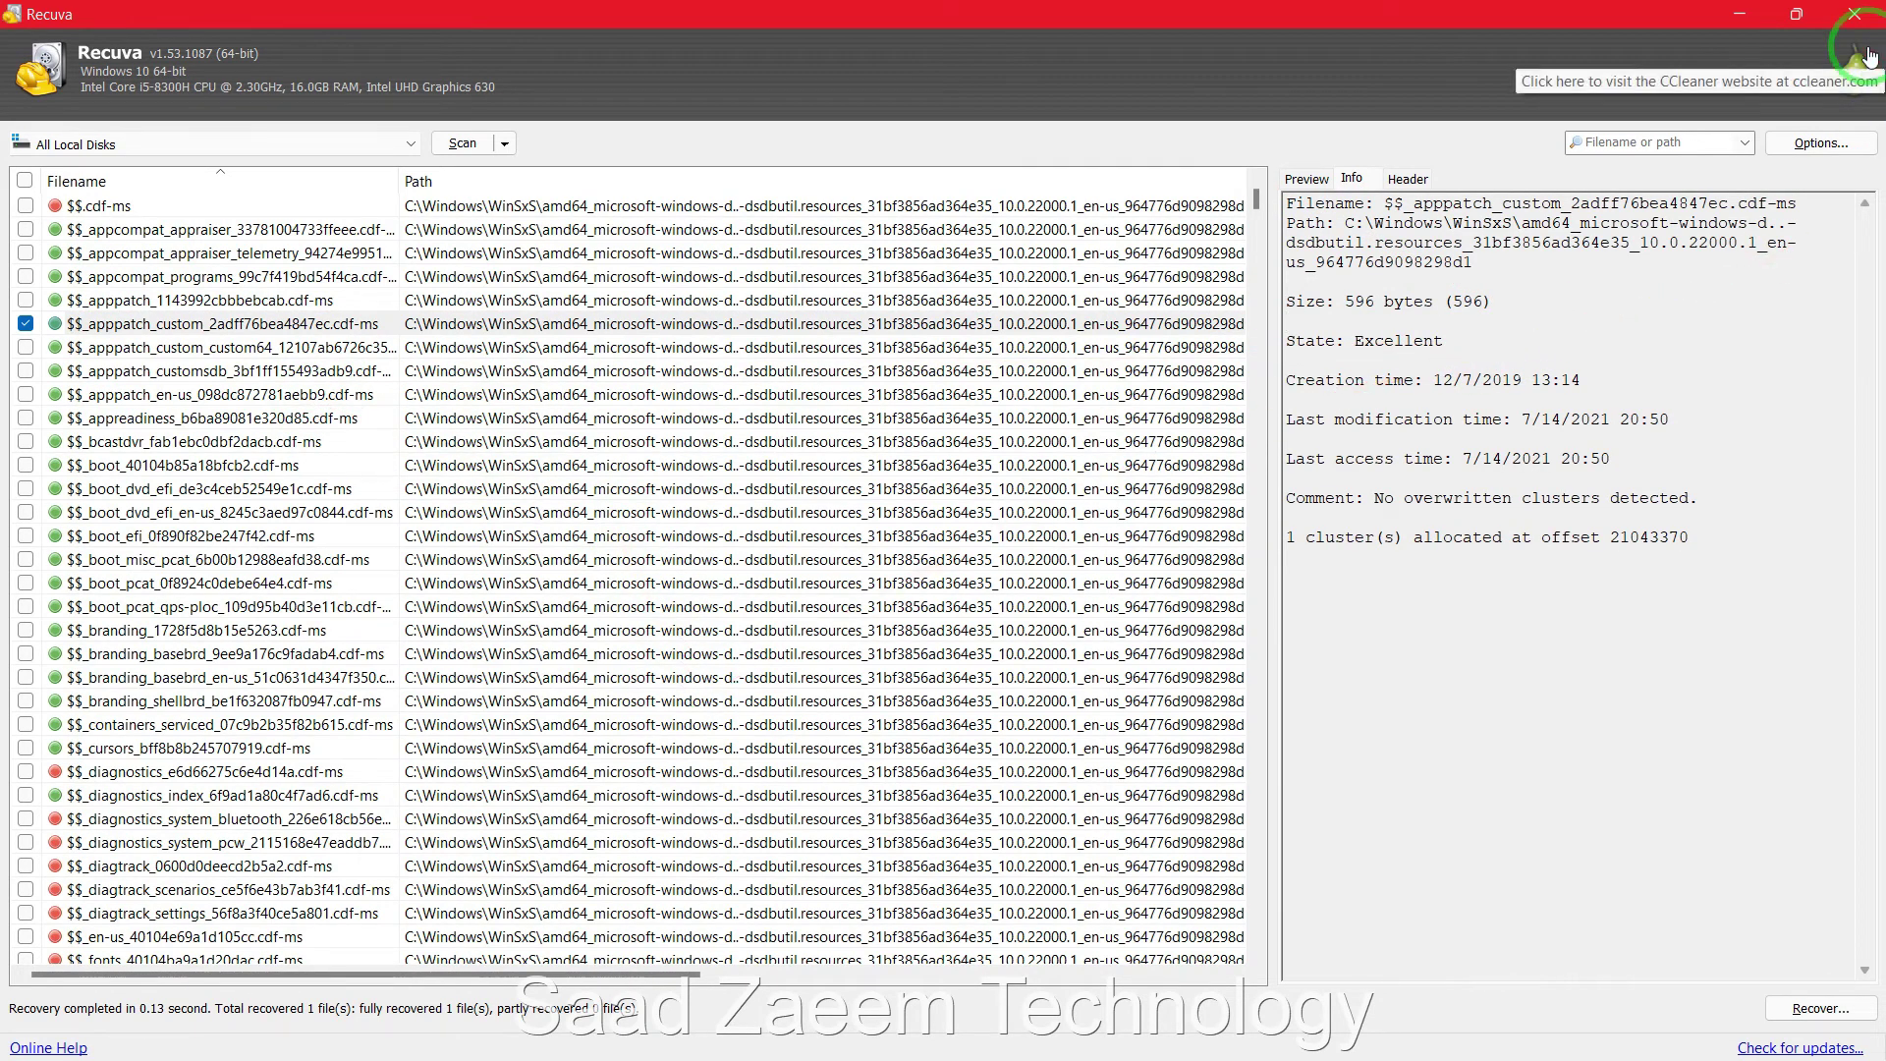
left_click(1855, 13)
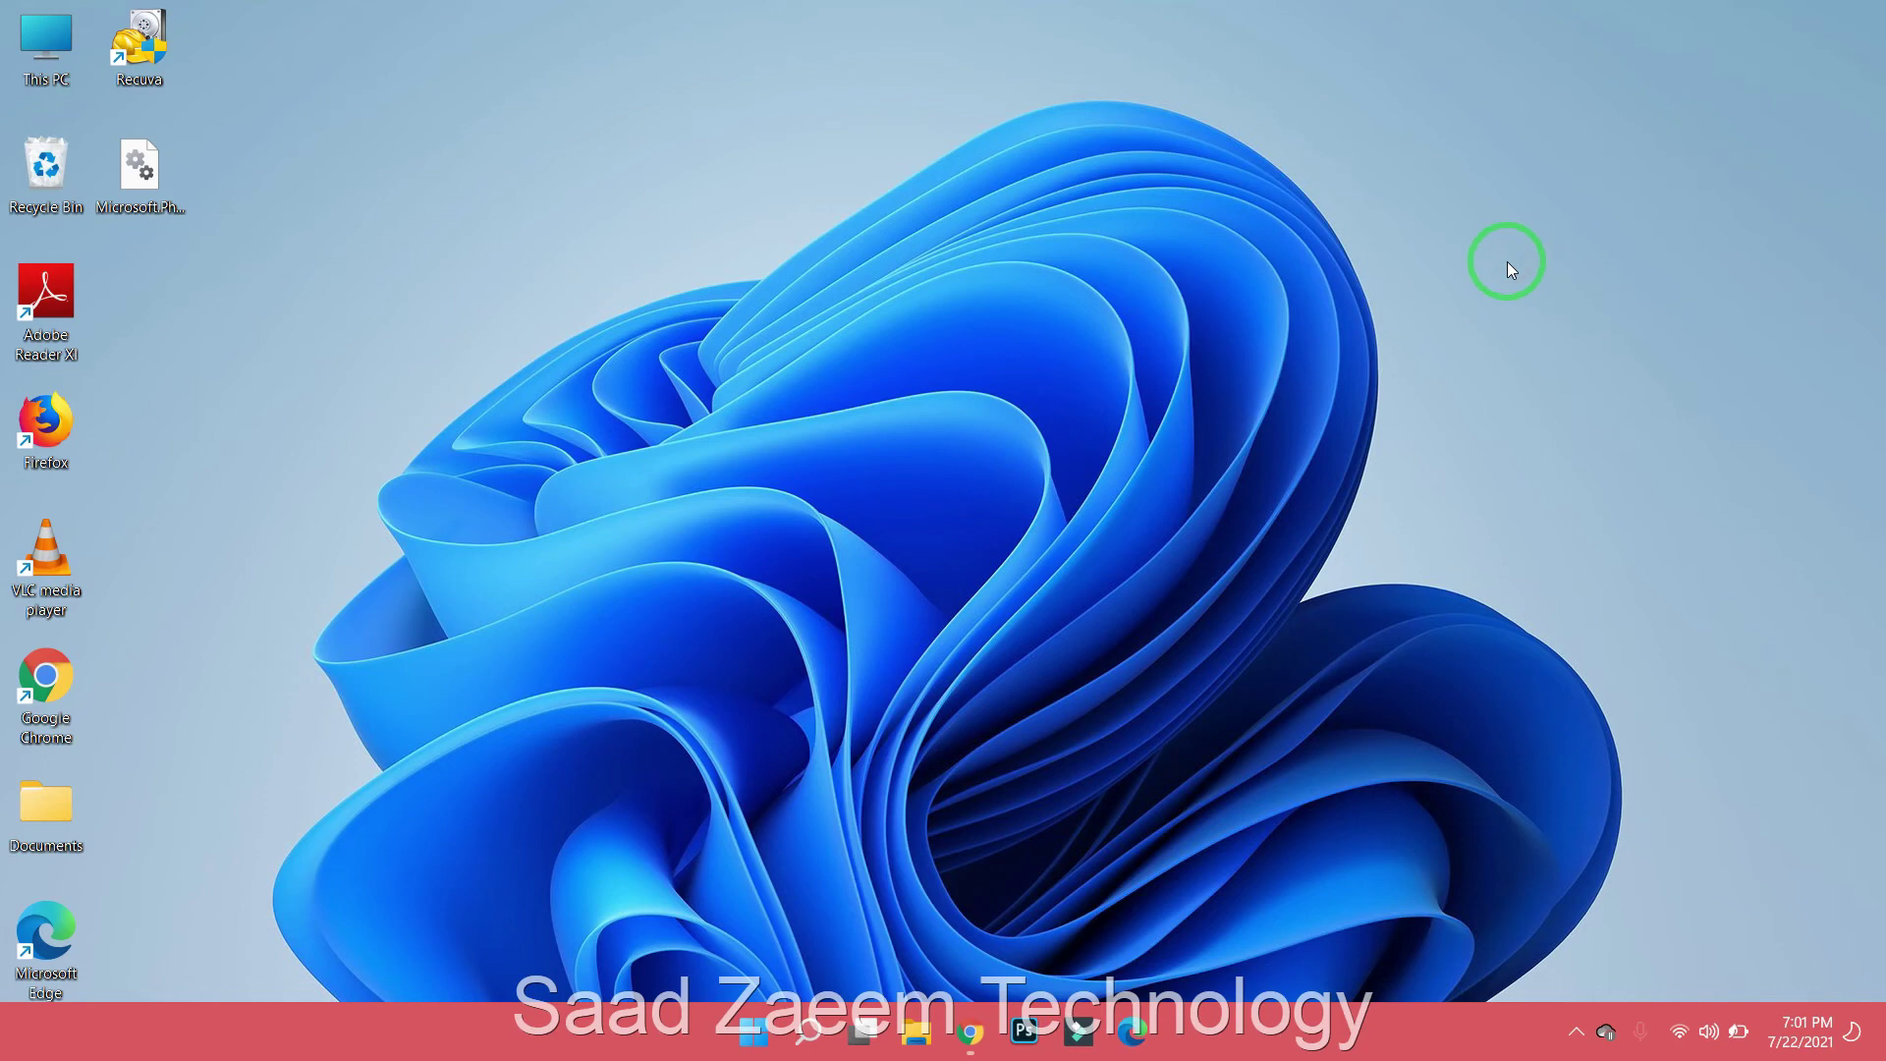